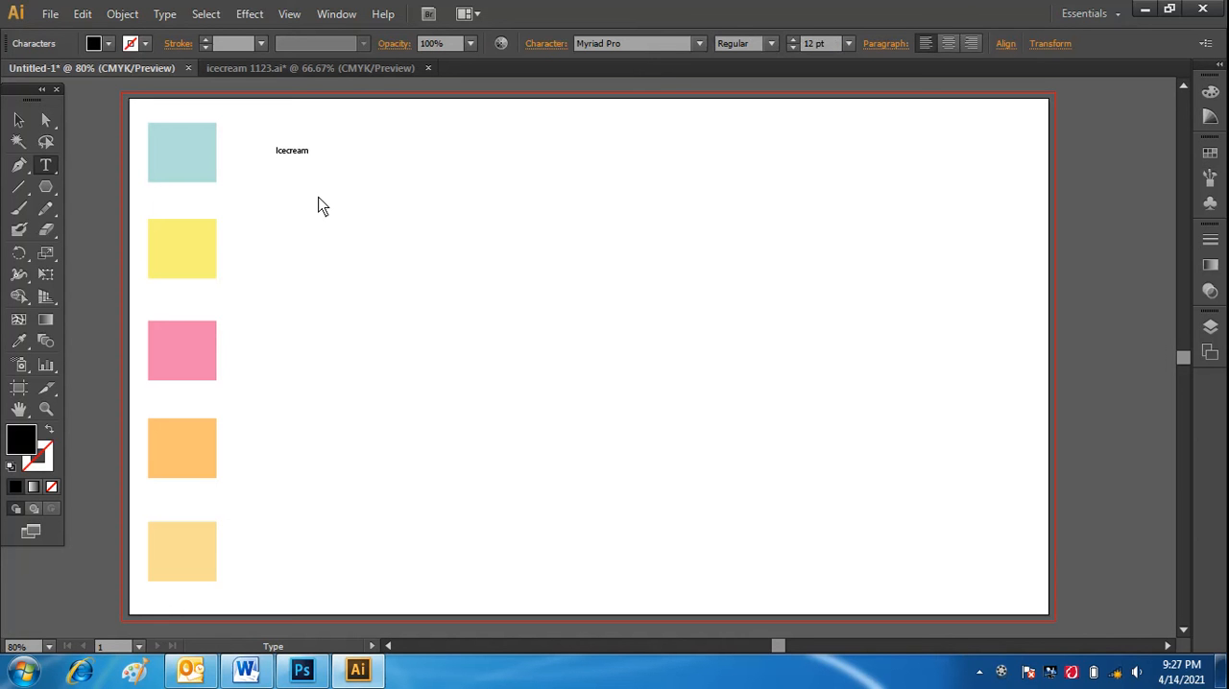
Set the "Icecream" text to 36 pt and recolour it with the pink sampled from the pink swatch.
drag(320, 156, 244, 157)
click(849, 44)
click(876, 304)
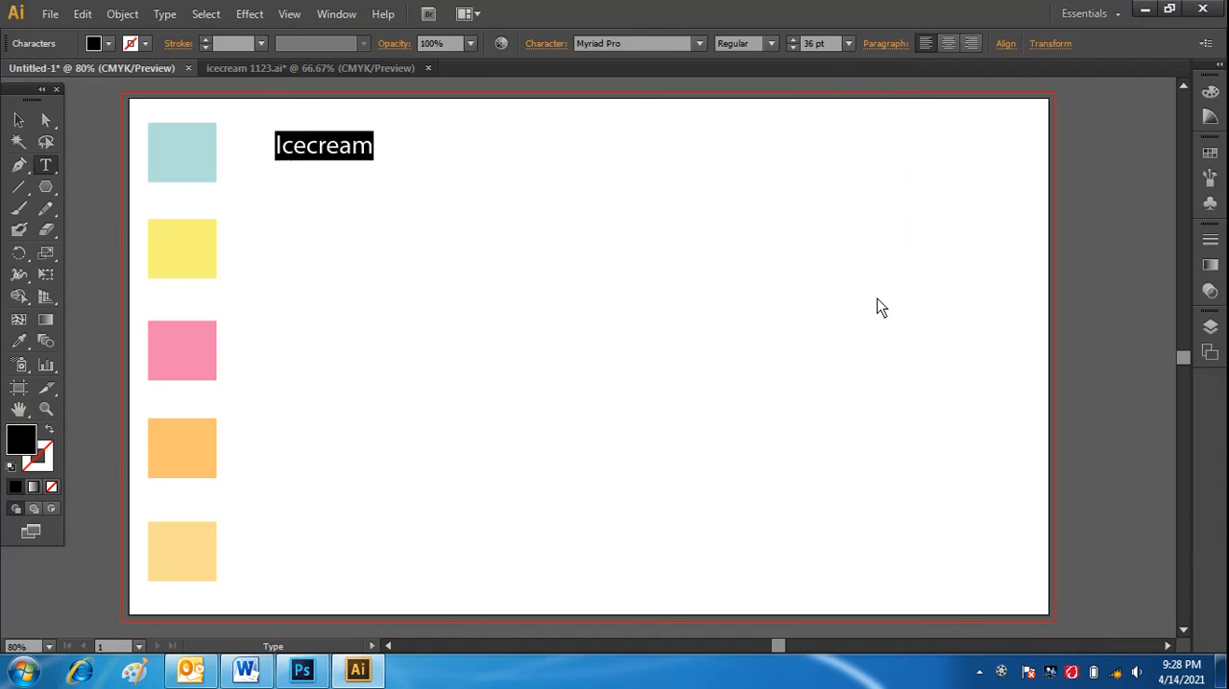
click(19, 341)
click(175, 349)
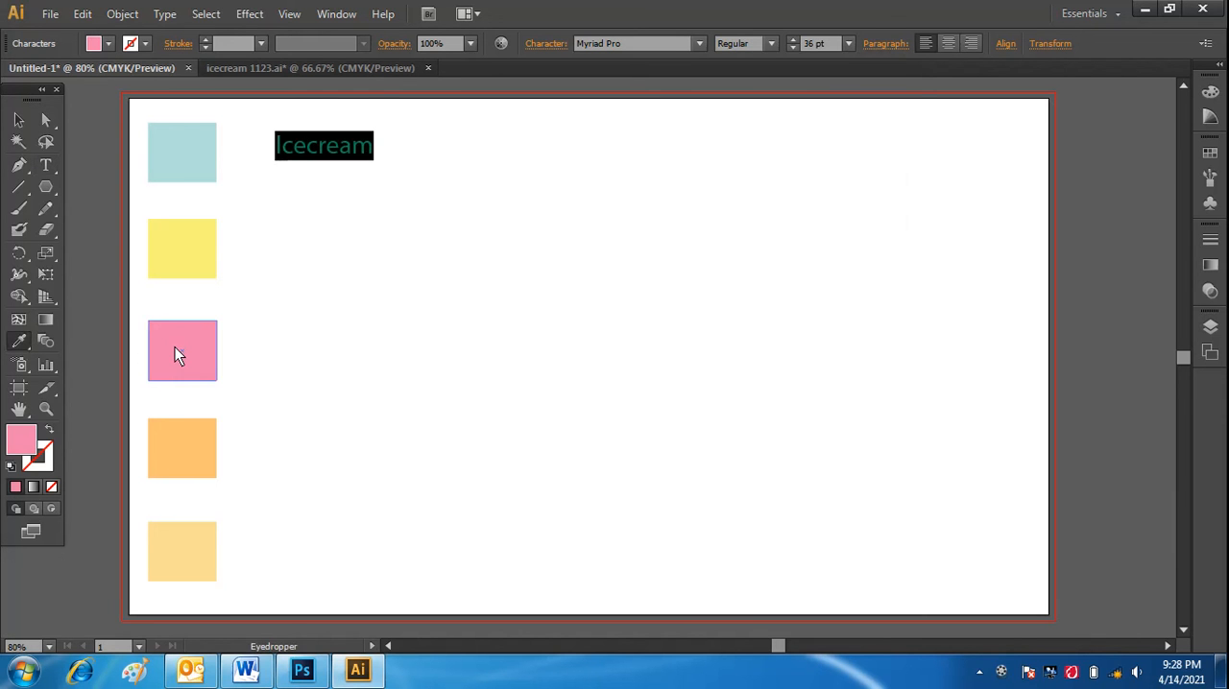
click(19, 121)
click(318, 266)
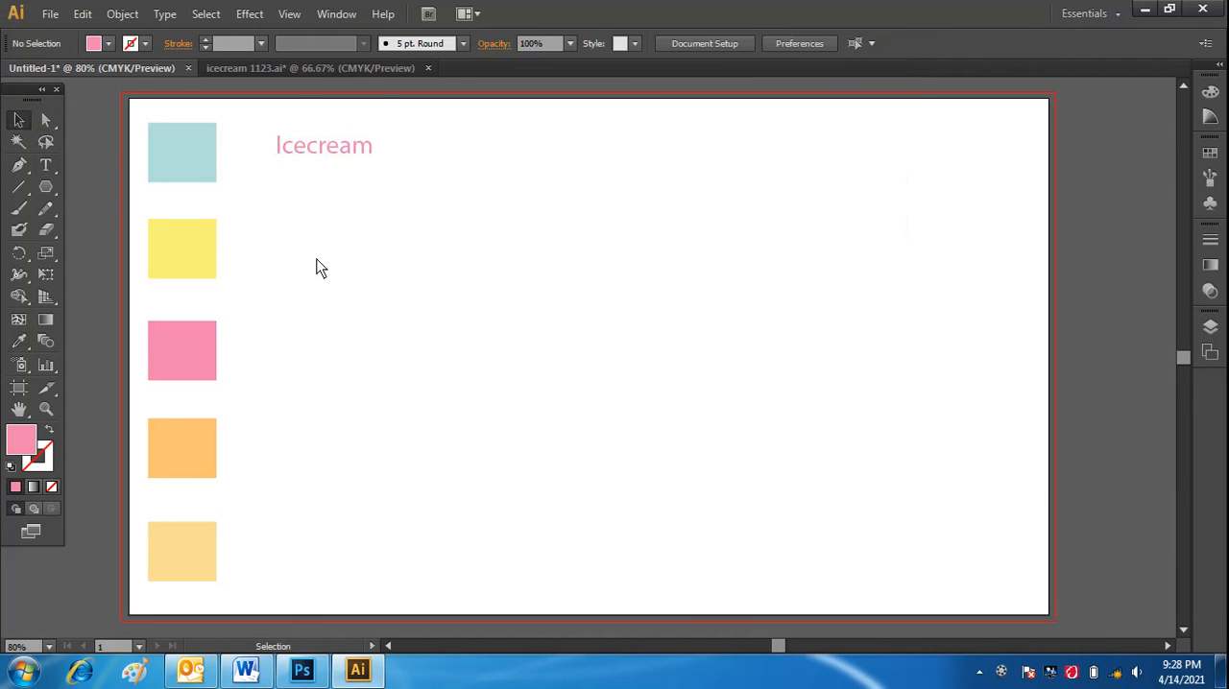
click(341, 151)
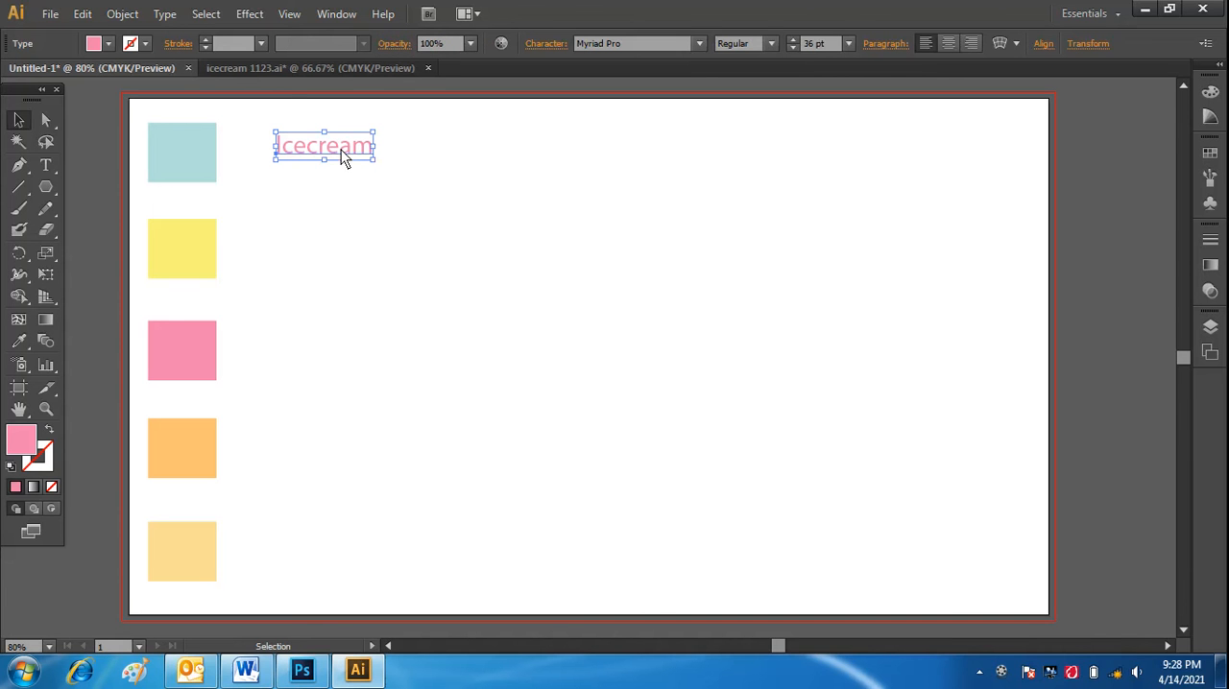
click(362, 260)
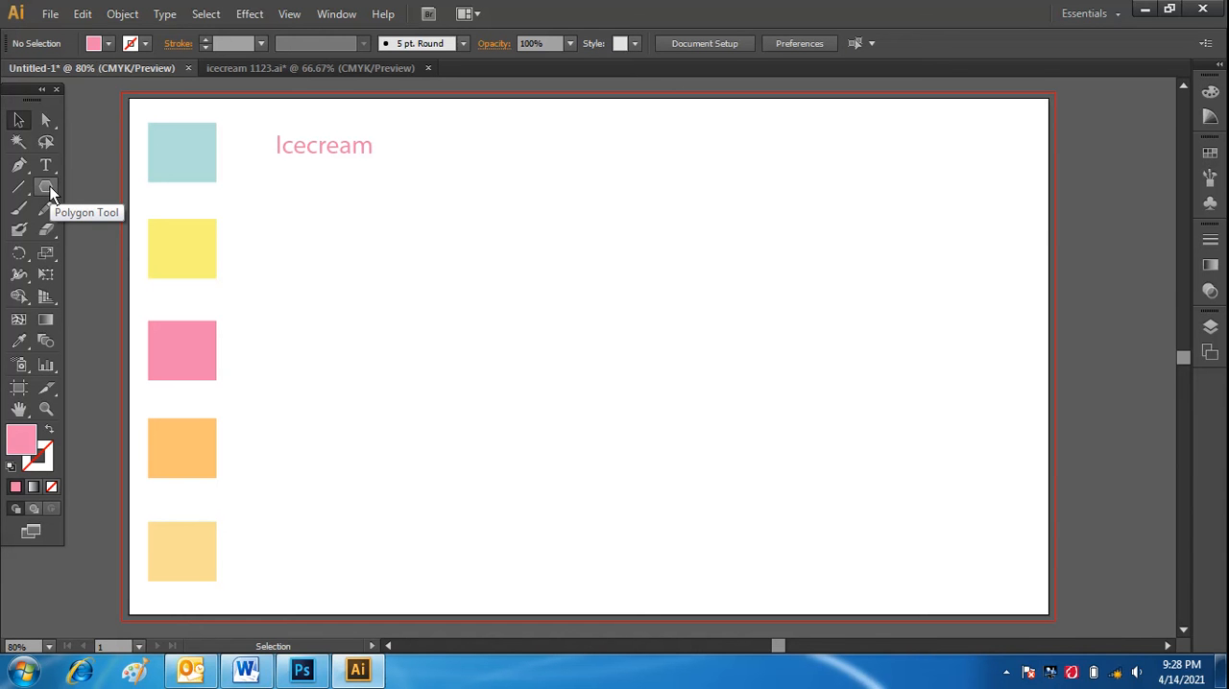
Draw a tall upright rectangle near the middle of the artboard with the Rectangle tool.
key(m)
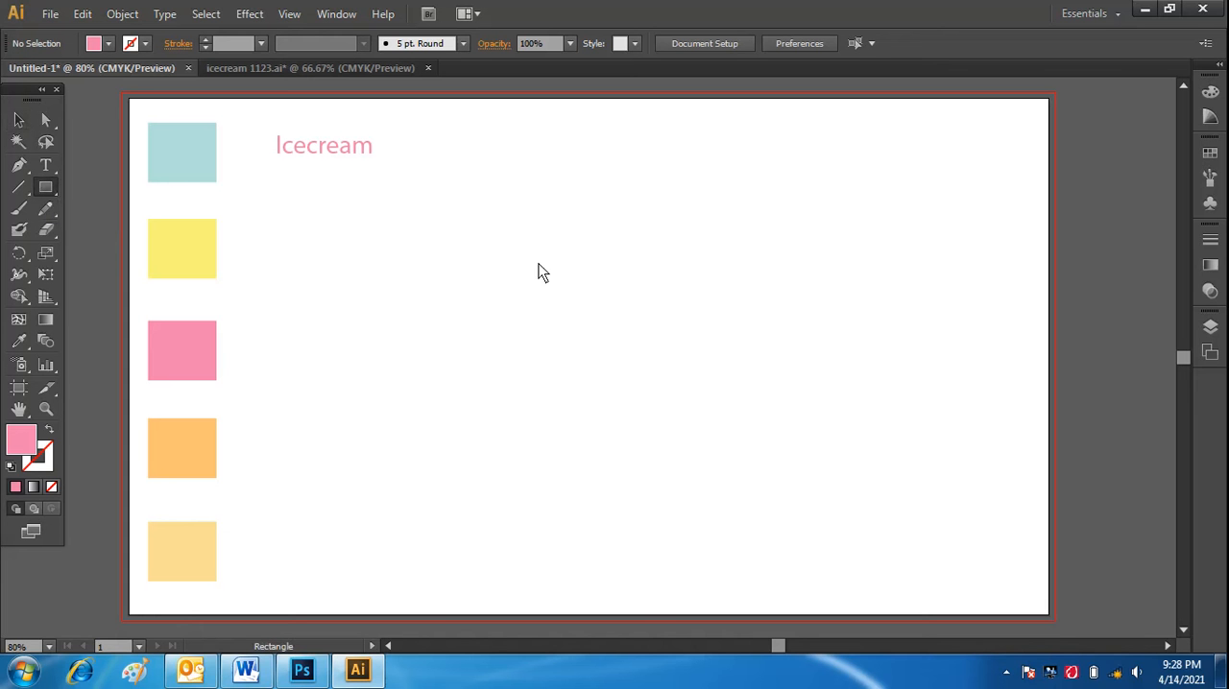
click(517, 213)
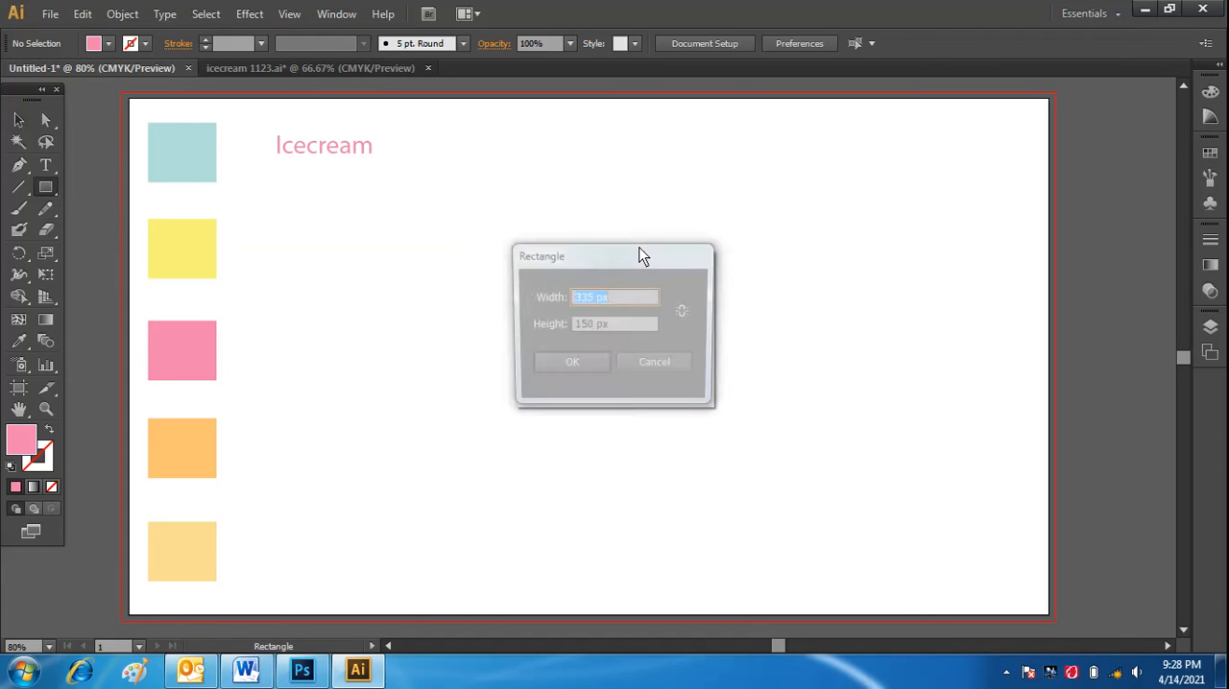
click(673, 371)
drag(496, 204, 662, 465)
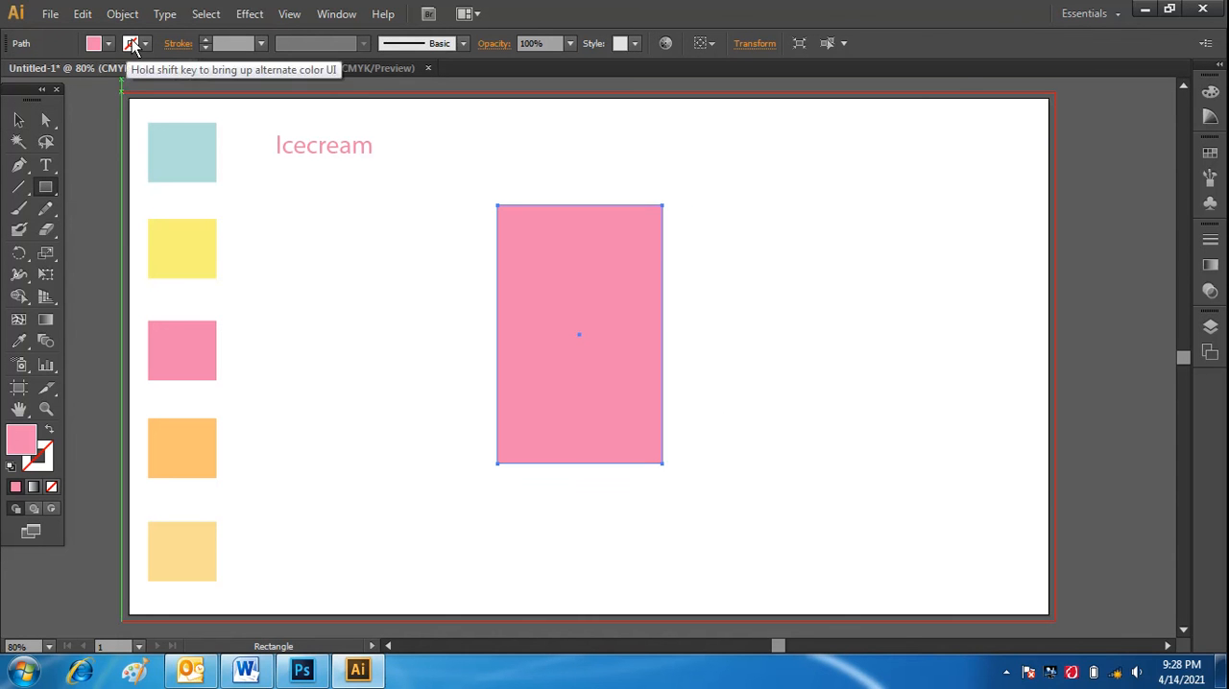
Fill the tall rectangle with the orange sampled from the orange swatch using the Eyedropper.
click(19, 341)
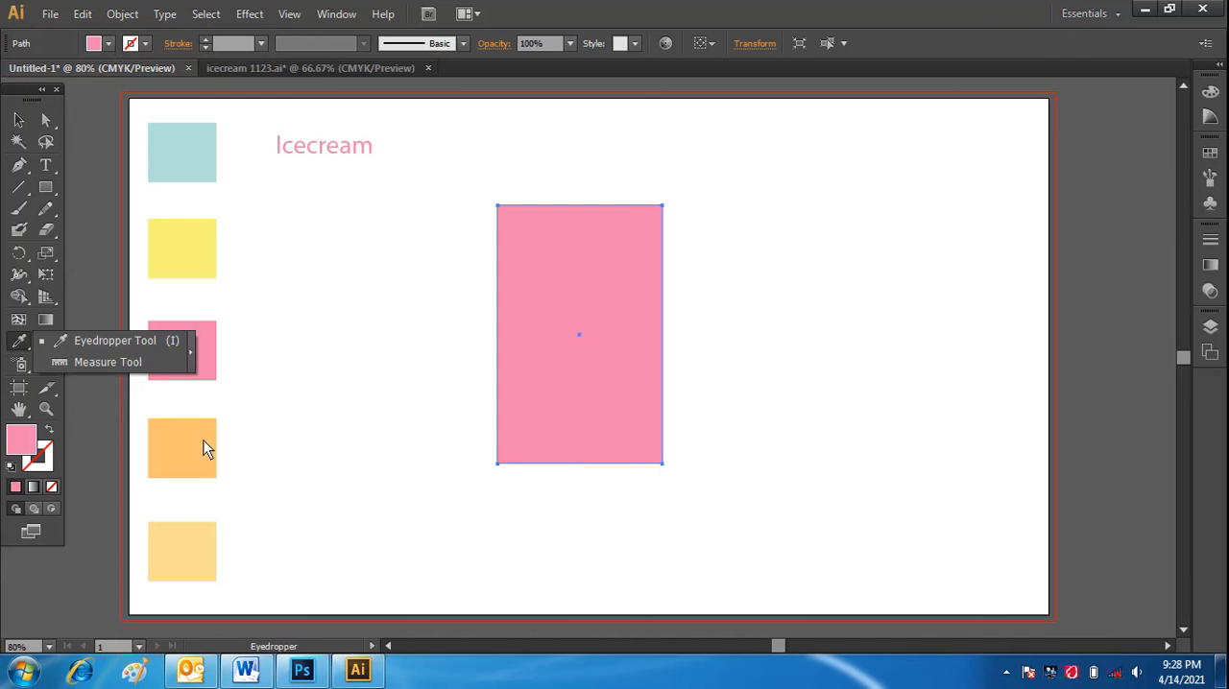
click(204, 440)
click(197, 440)
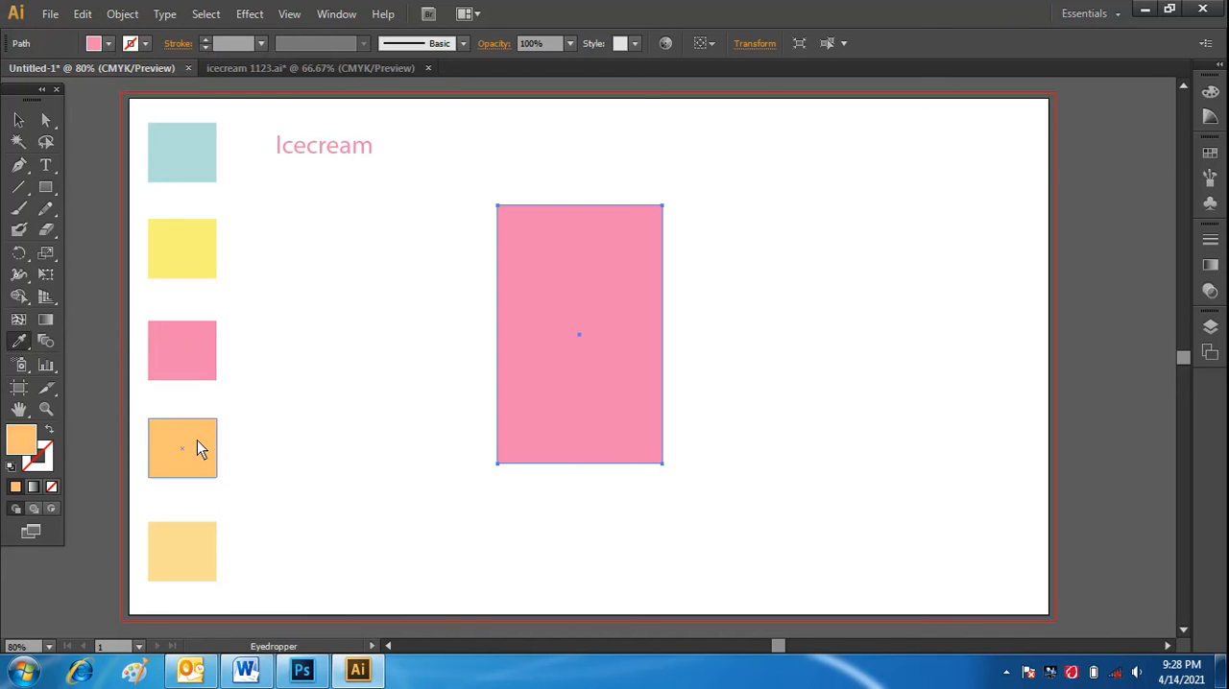
click(18, 120)
click(462, 405)
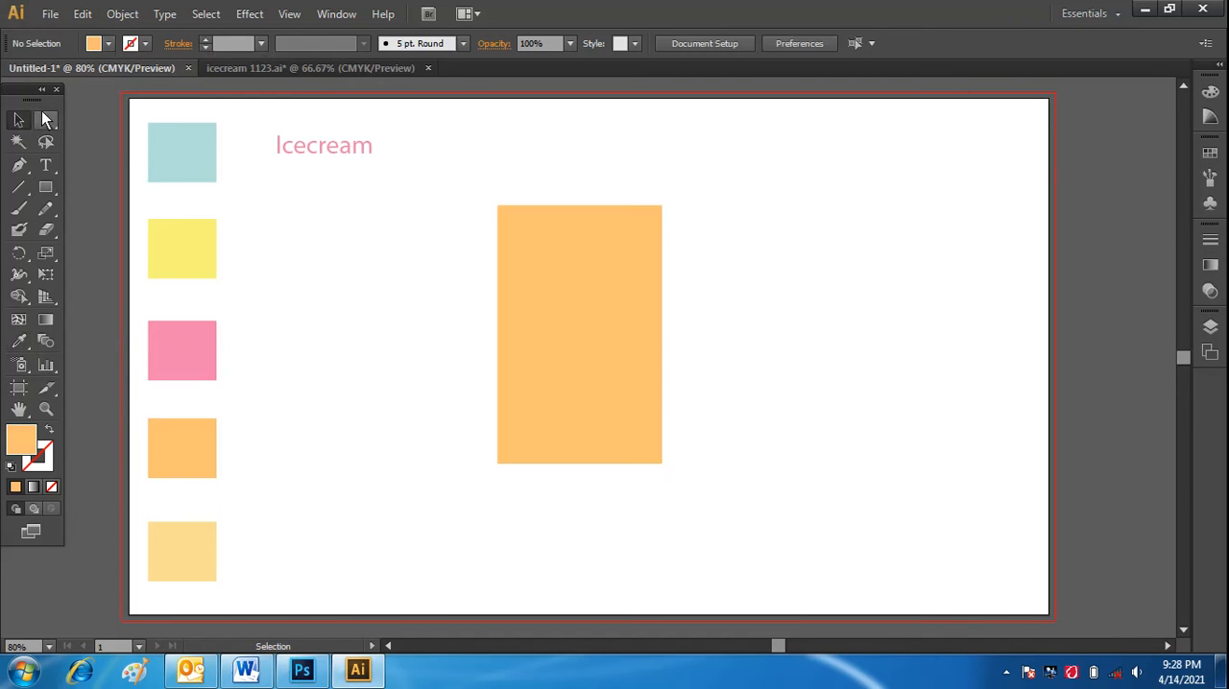
click(48, 122)
drag(715, 459, 430, 480)
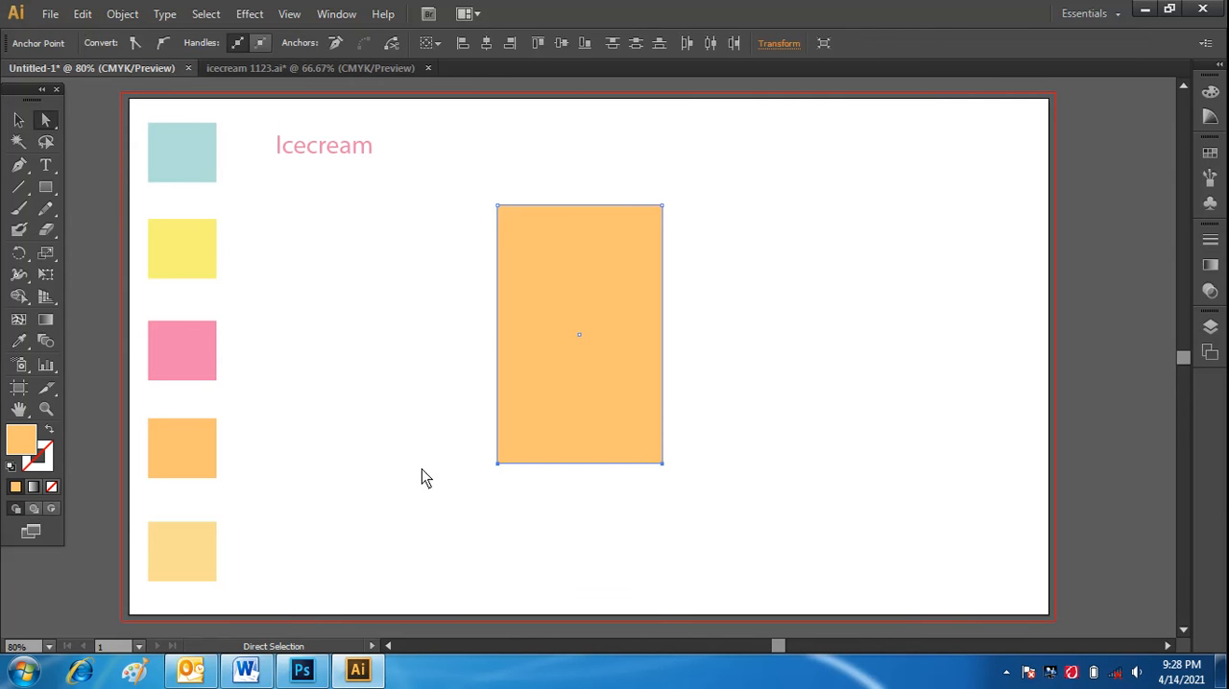
click(48, 257)
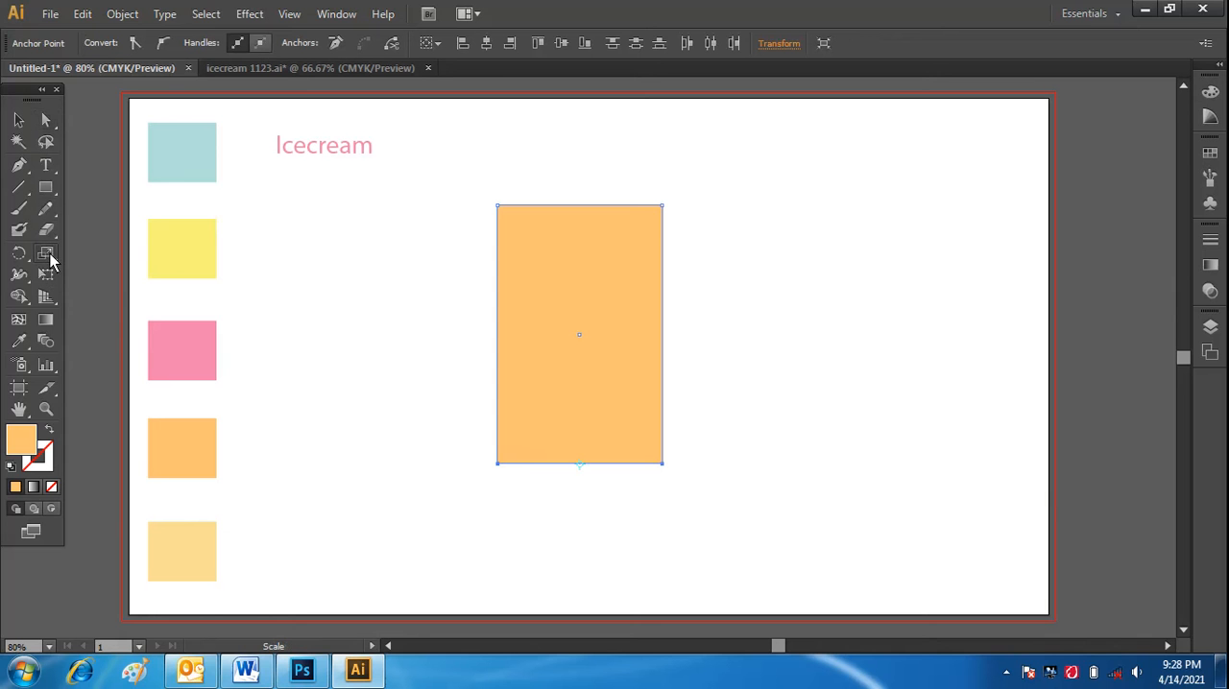
click(497, 464)
Scale the orange rectangle's two bottom anchor points together into one centred point, forming a downward-pointing cone.
click(46, 121)
click(732, 437)
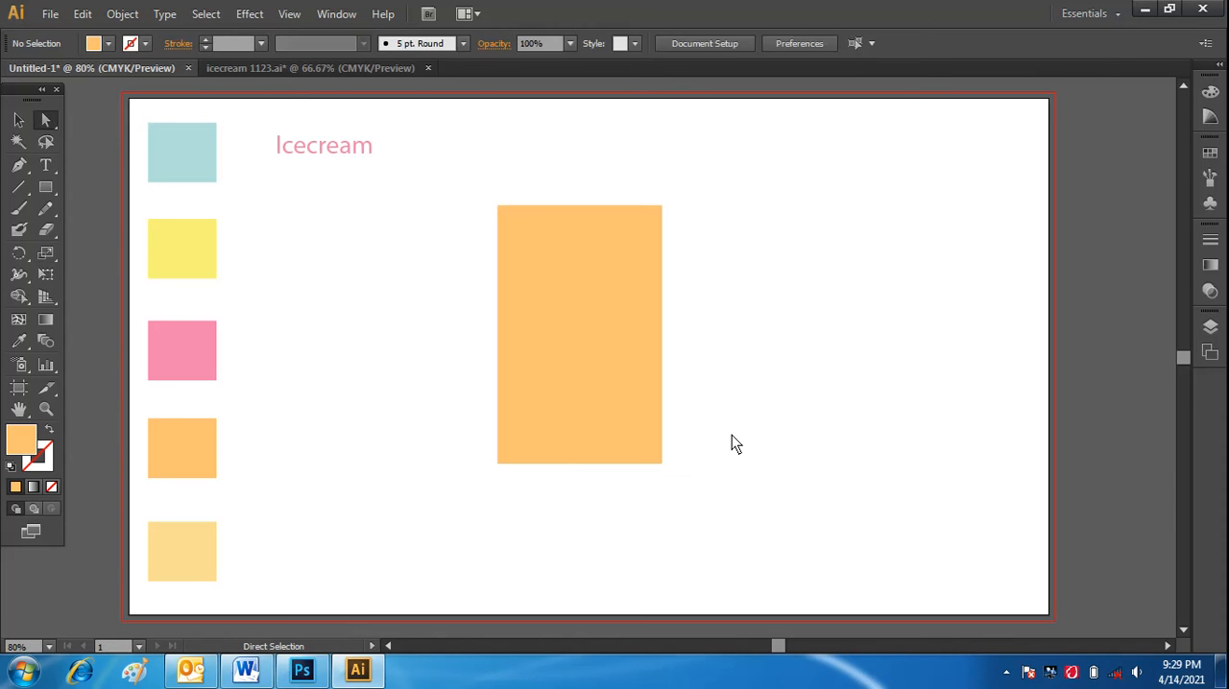
drag(730, 448, 450, 477)
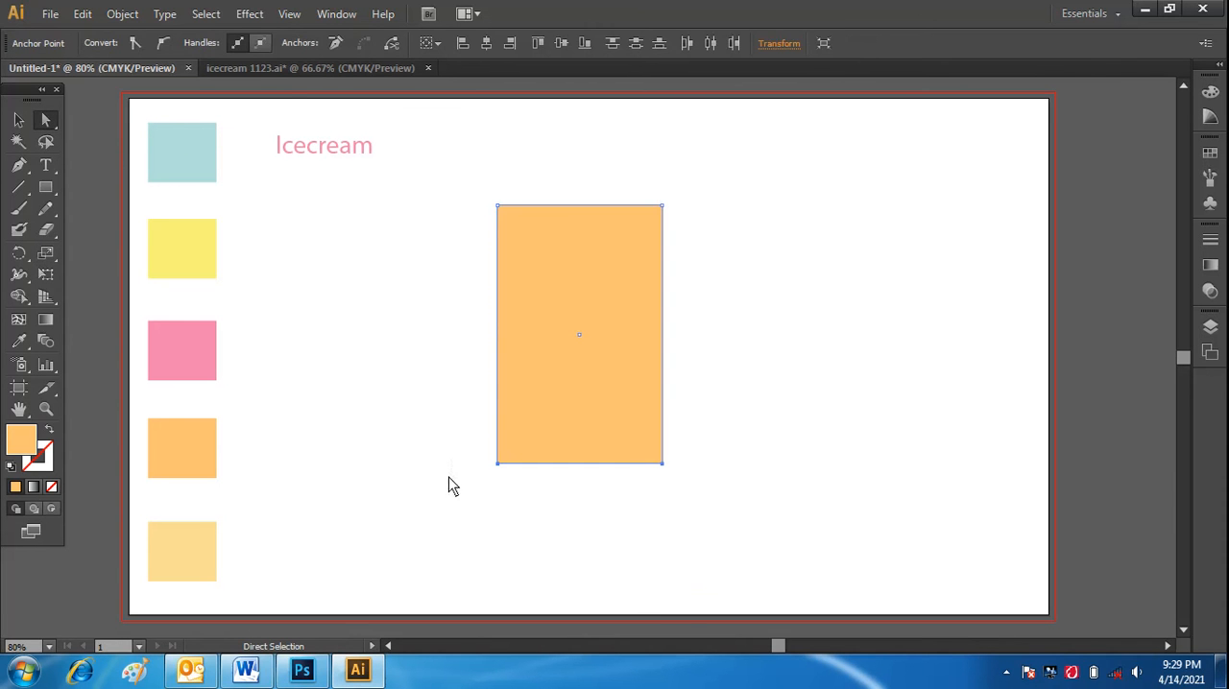
click(53, 255)
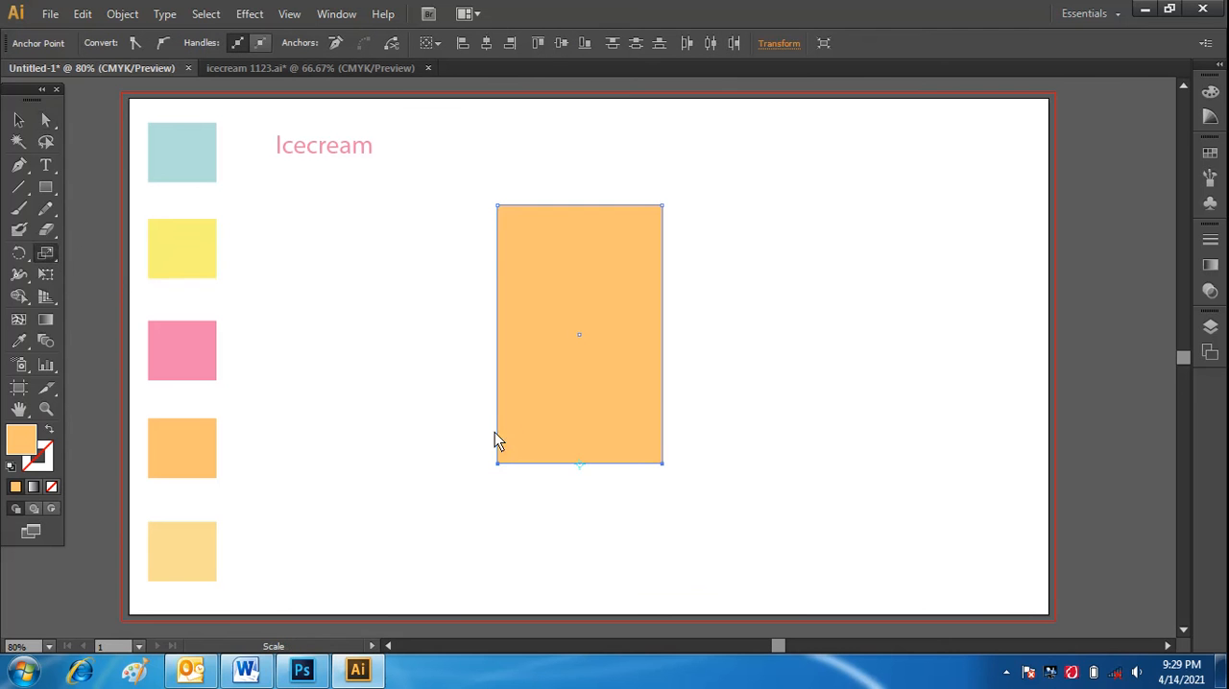
drag(498, 467, 580, 487)
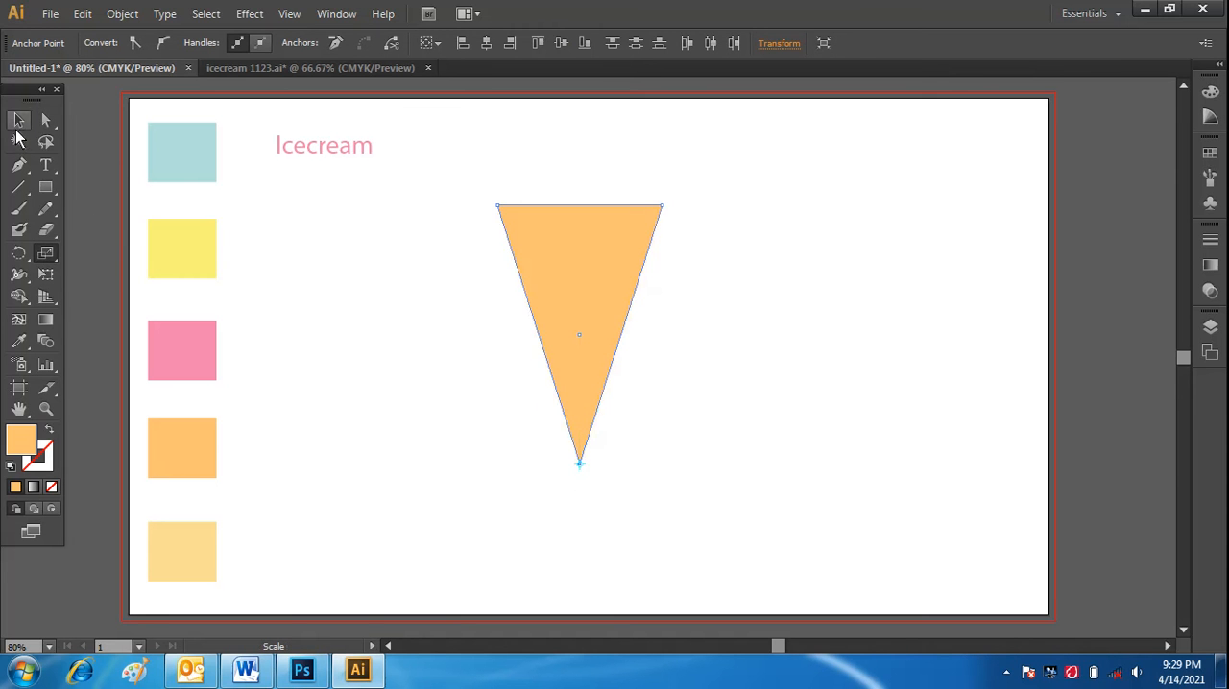
click(19, 120)
click(434, 378)
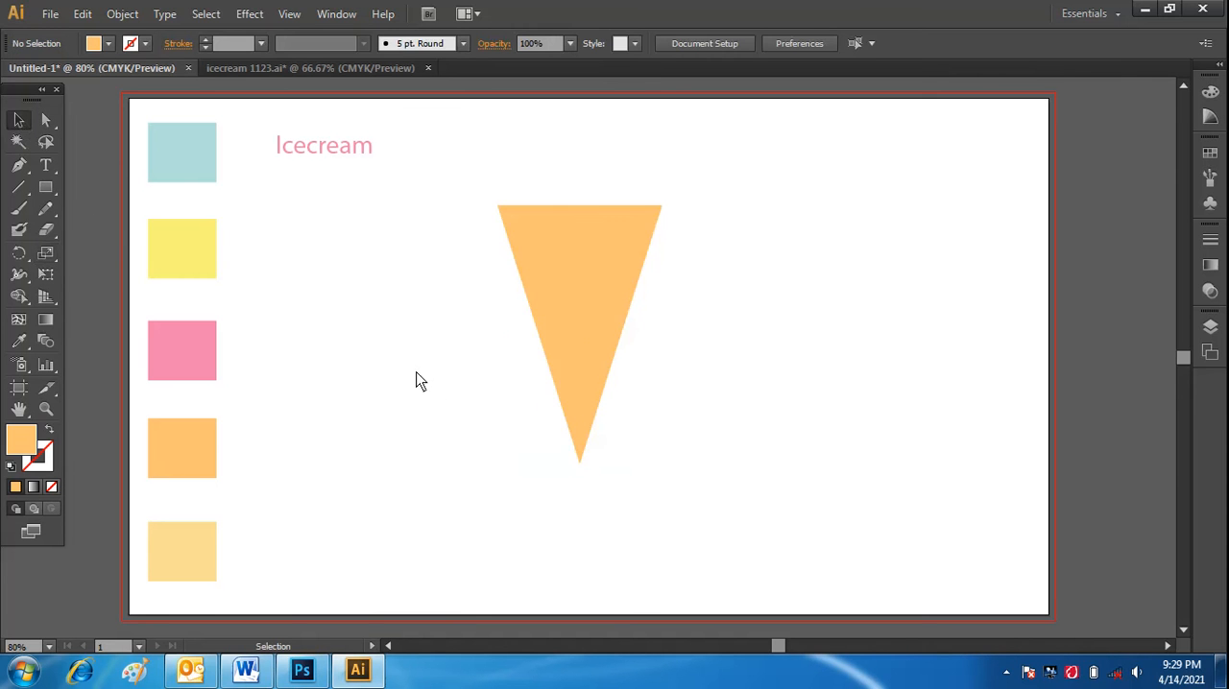
Give the orange cone triangle a black outline with a 2 pt stroke weight.
click(580, 369)
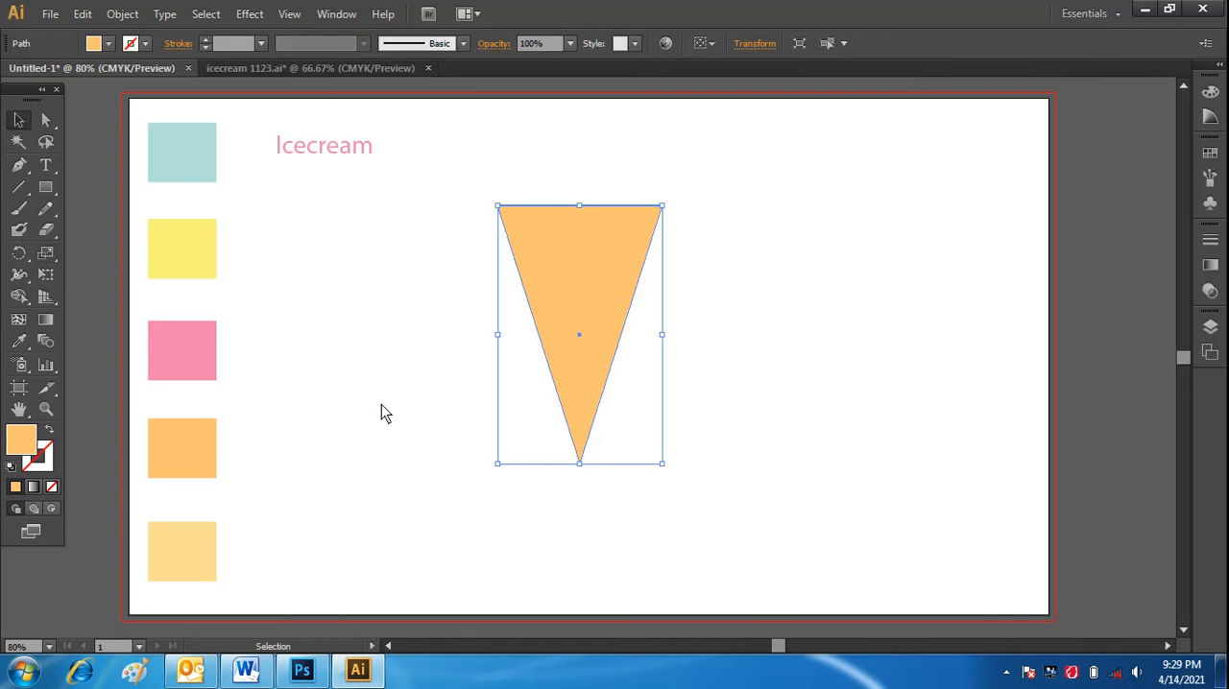
click(263, 46)
click(262, 45)
click(263, 45)
click(288, 164)
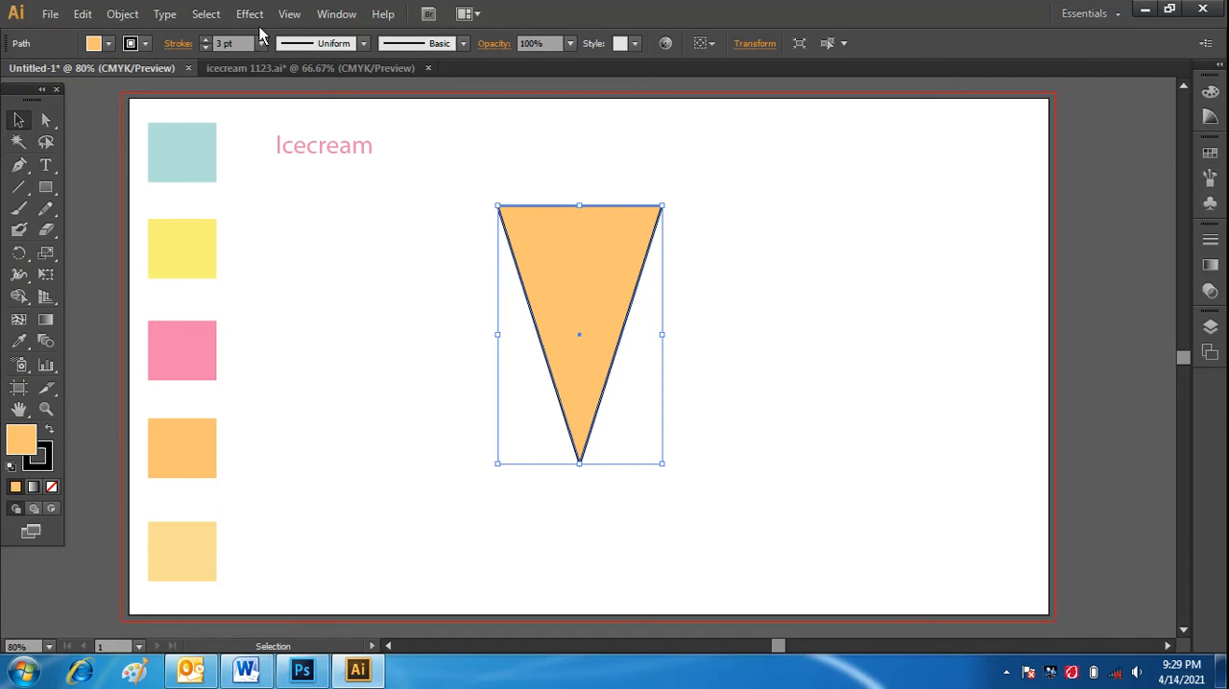
click(261, 46)
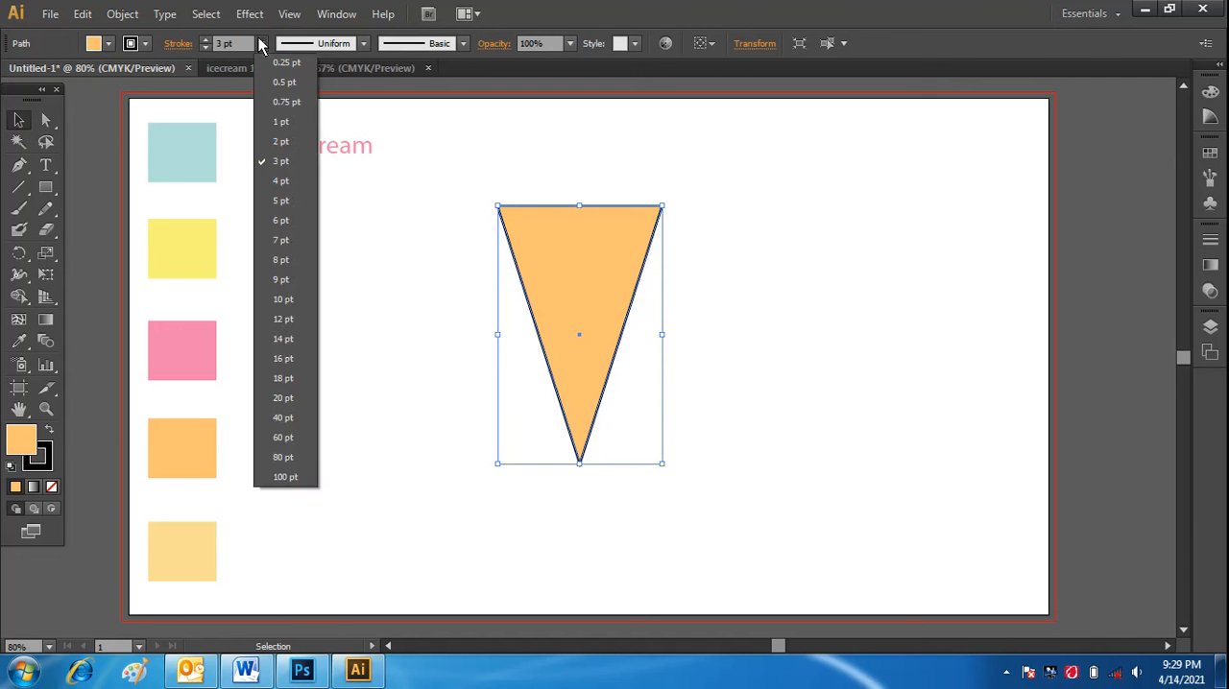
click(280, 142)
click(337, 406)
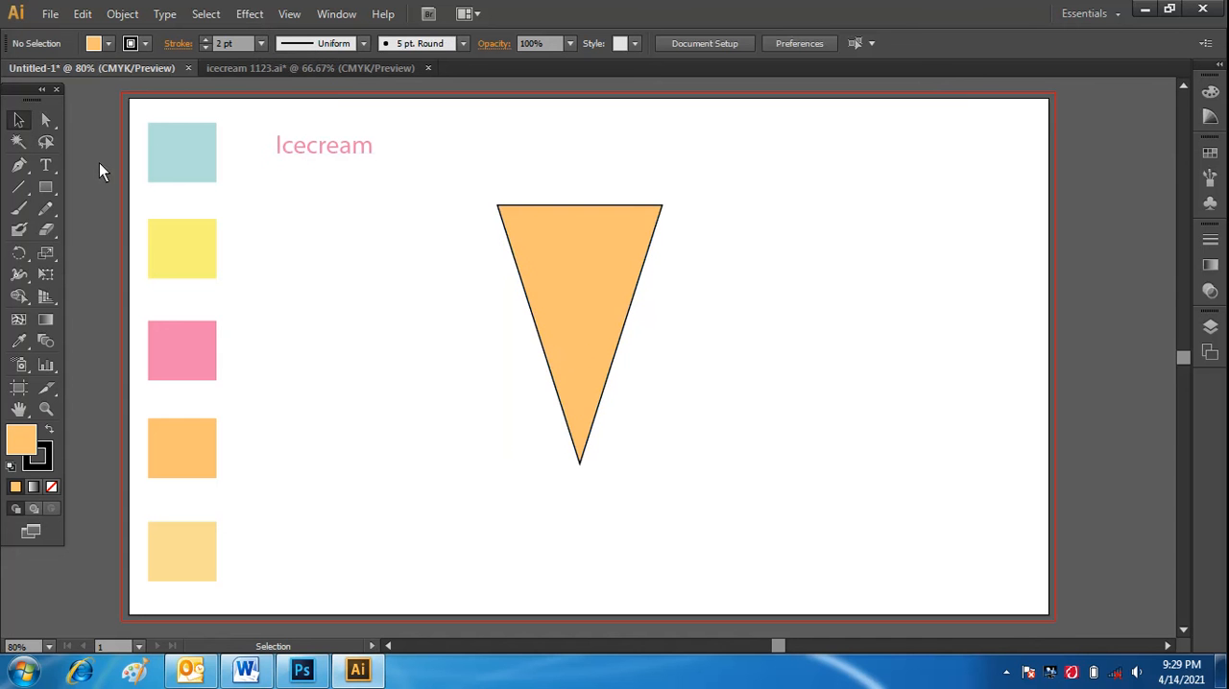
Move the orange cone horizontally to the right side of the artboard.
click(19, 120)
drag(577, 331, 912, 331)
click(572, 428)
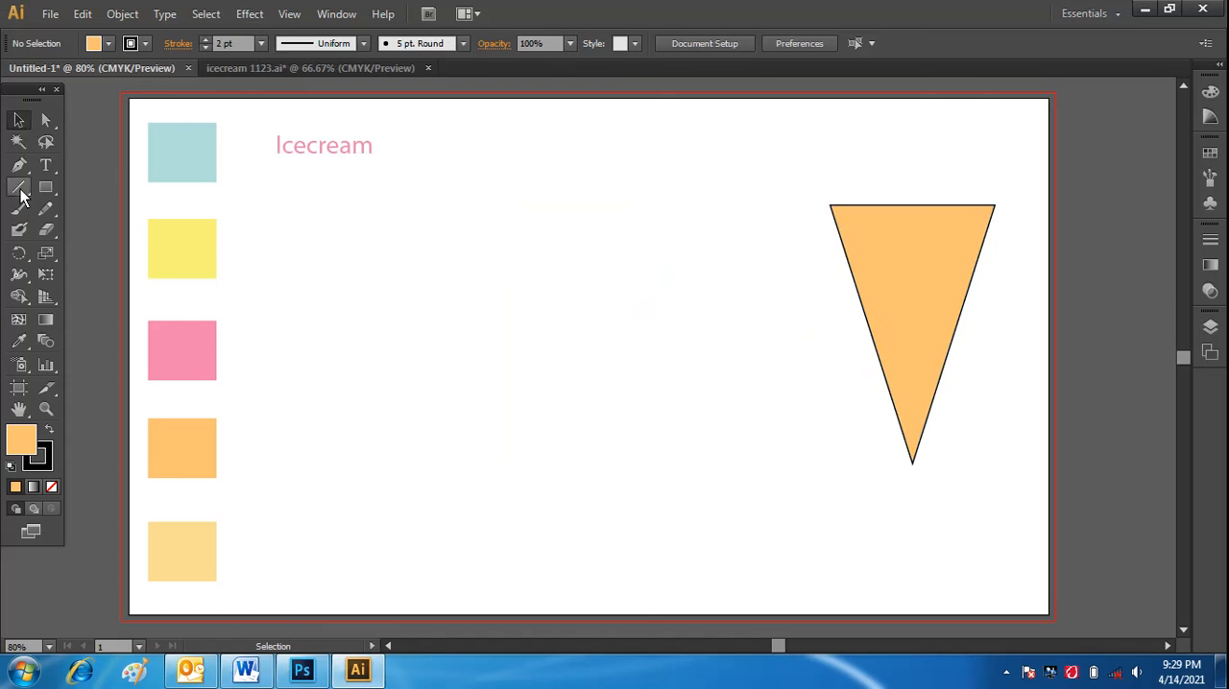
Draw a vertical line beside the swatches and apply the pale yellow-orange of the lowest swatch as its stroke, without fill.
click(19, 187)
mouse_move(182, 249)
mouse_down()
mouse_move(292, 249)
mouse_move(312, 471)
mouse_up()
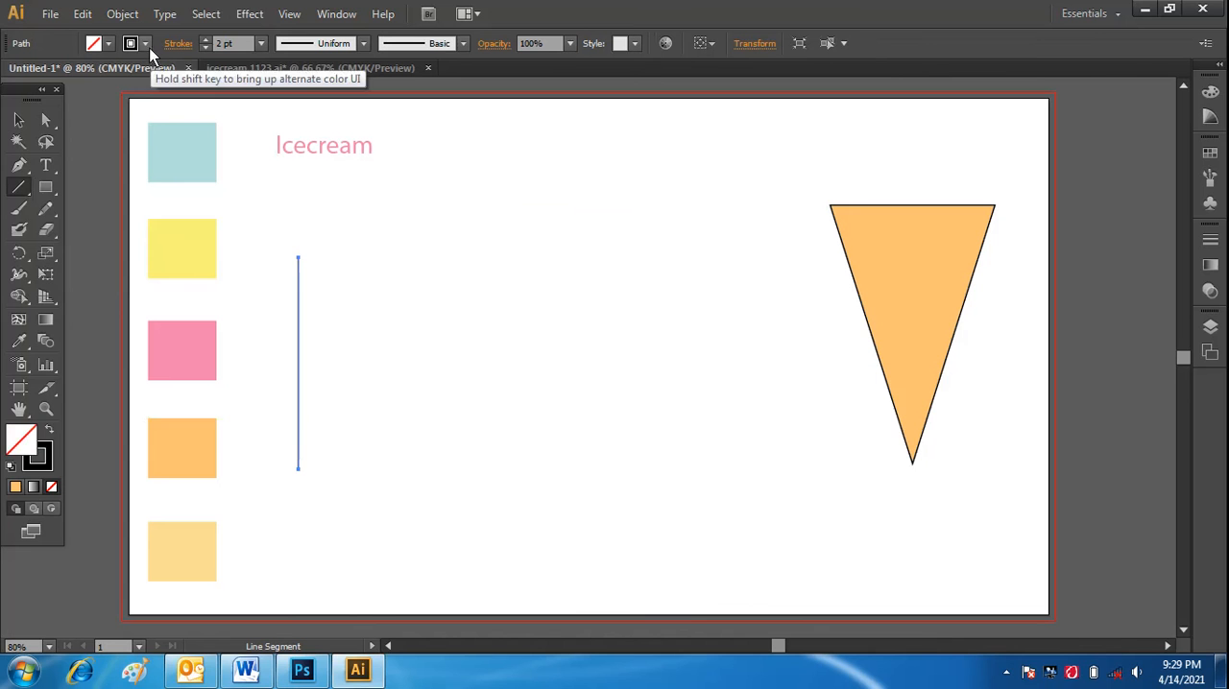
click(18, 340)
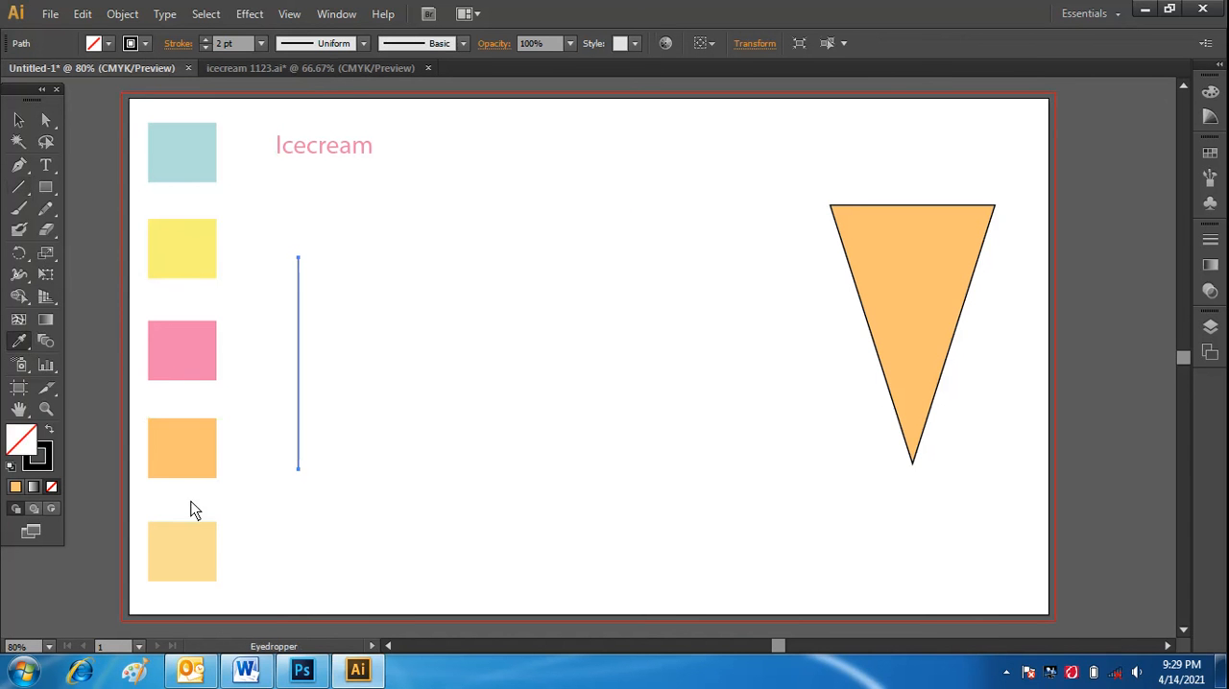
click(187, 547)
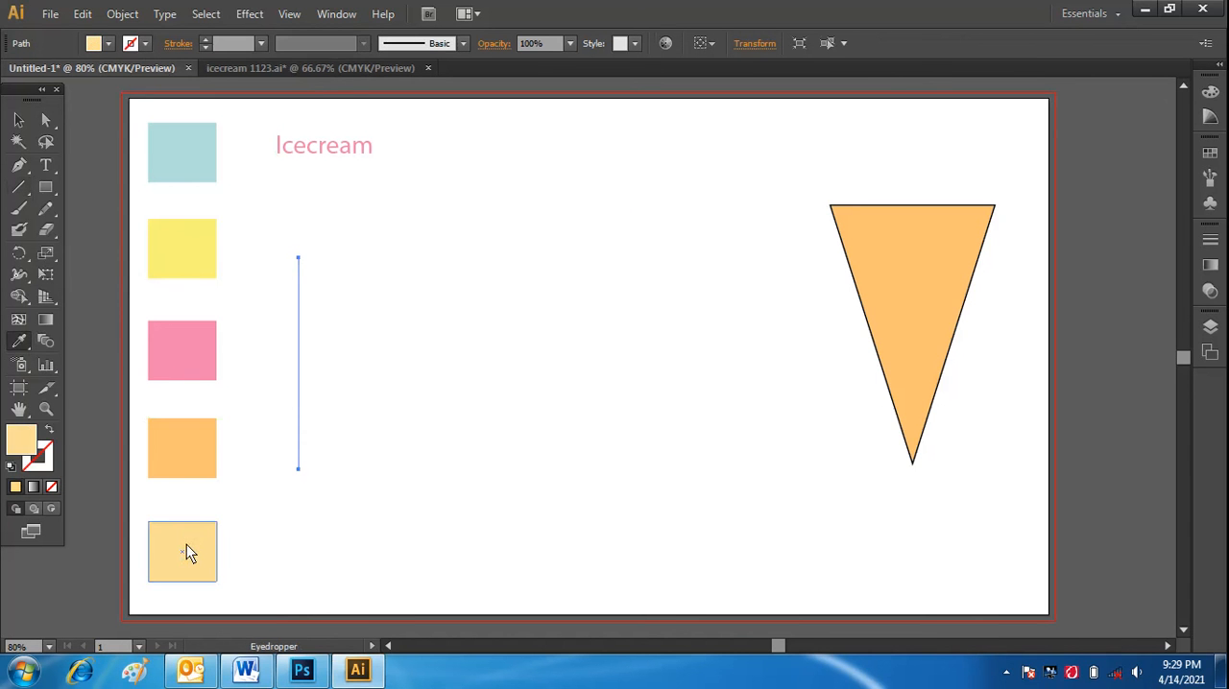
click(45, 429)
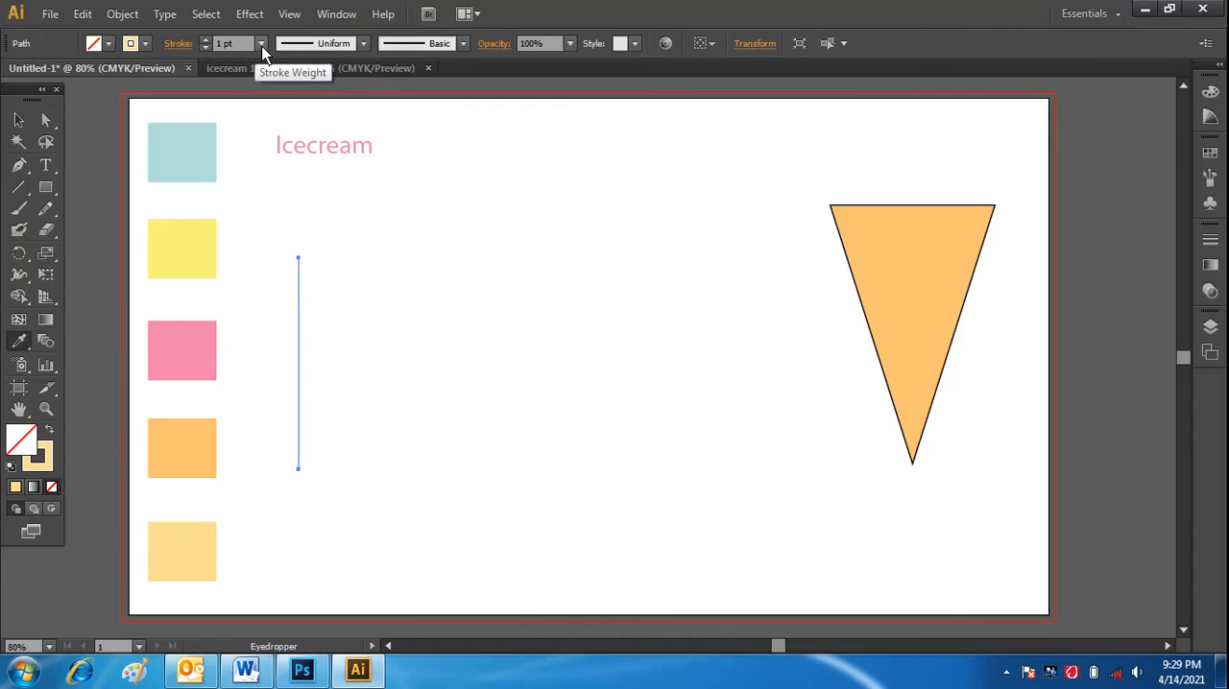
Set the vertical line's stroke weight to 3 pt.
click(261, 43)
click(281, 160)
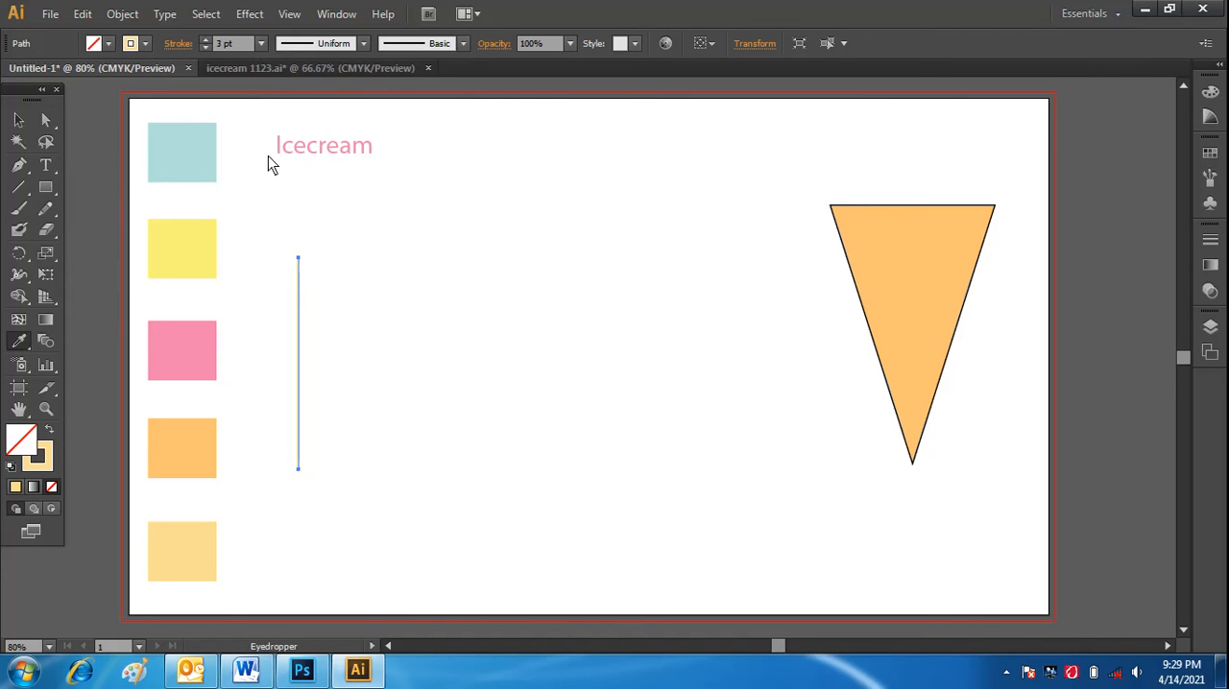
click(18, 120)
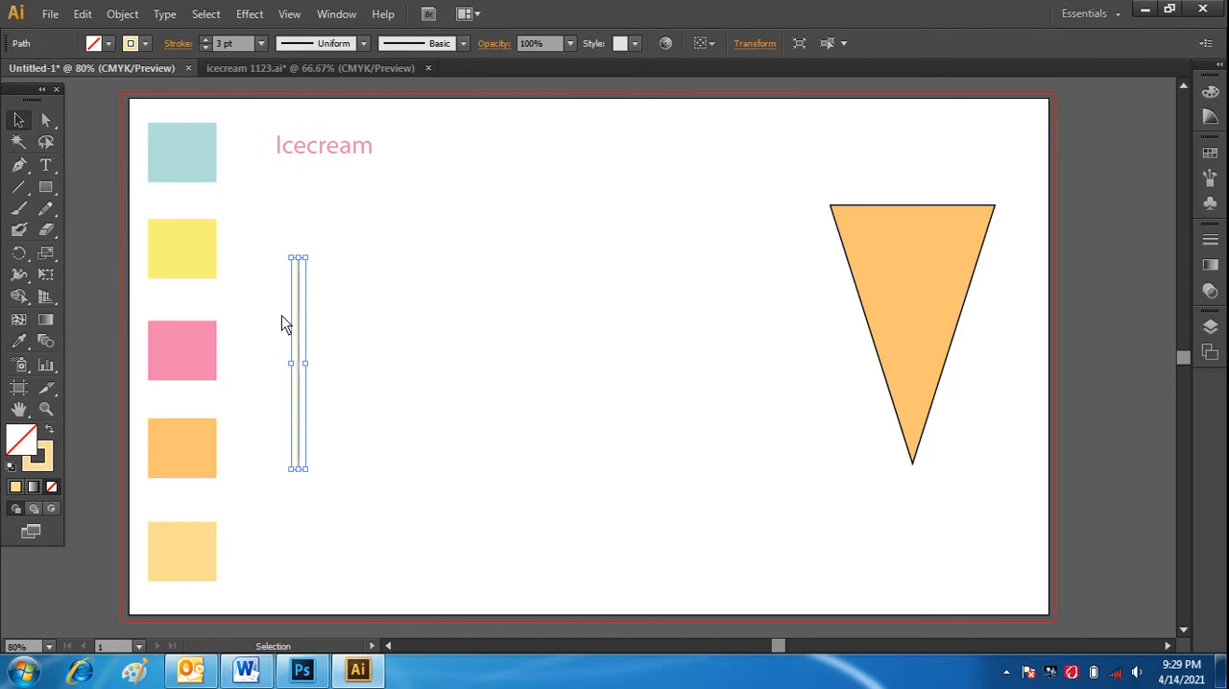
click(380, 368)
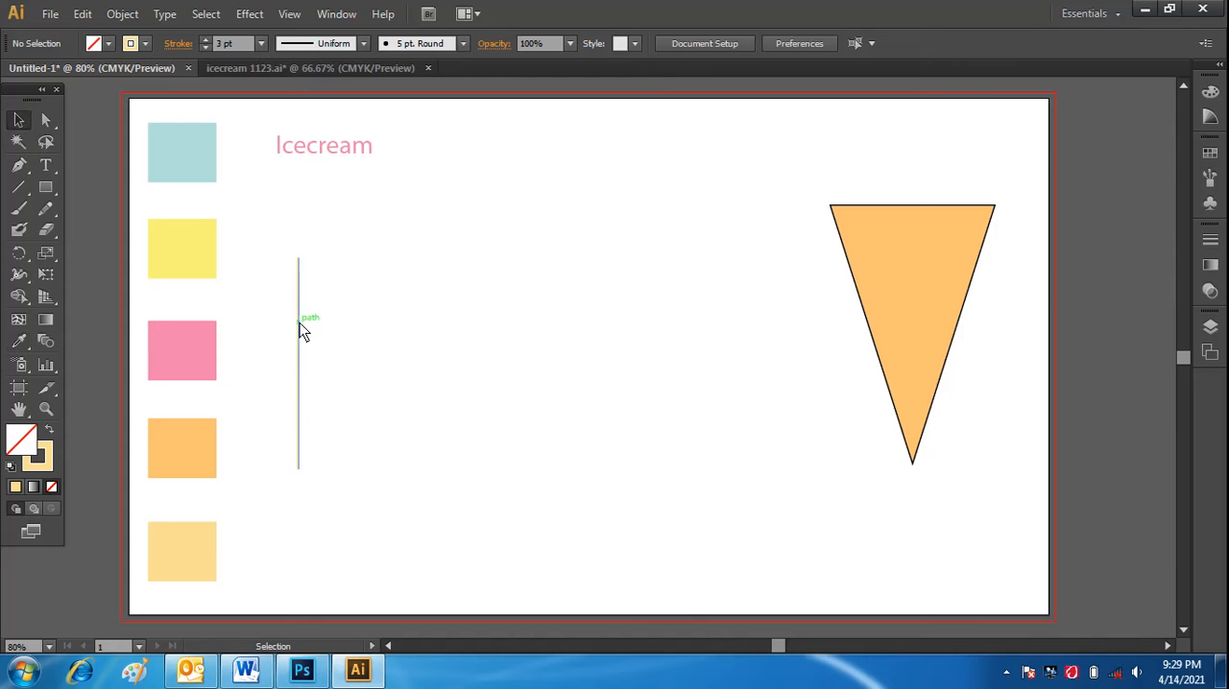
Place a duplicate of the vertical line to its right, at the same height.
drag(299, 326, 498, 335)
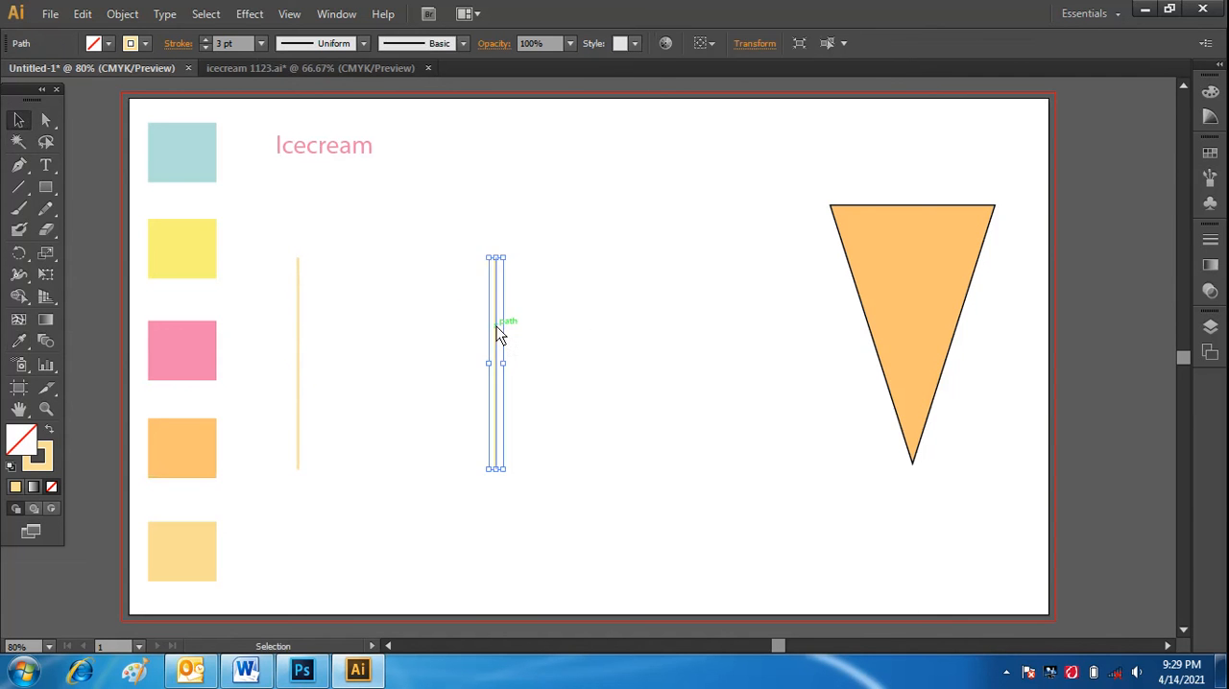
click(258, 215)
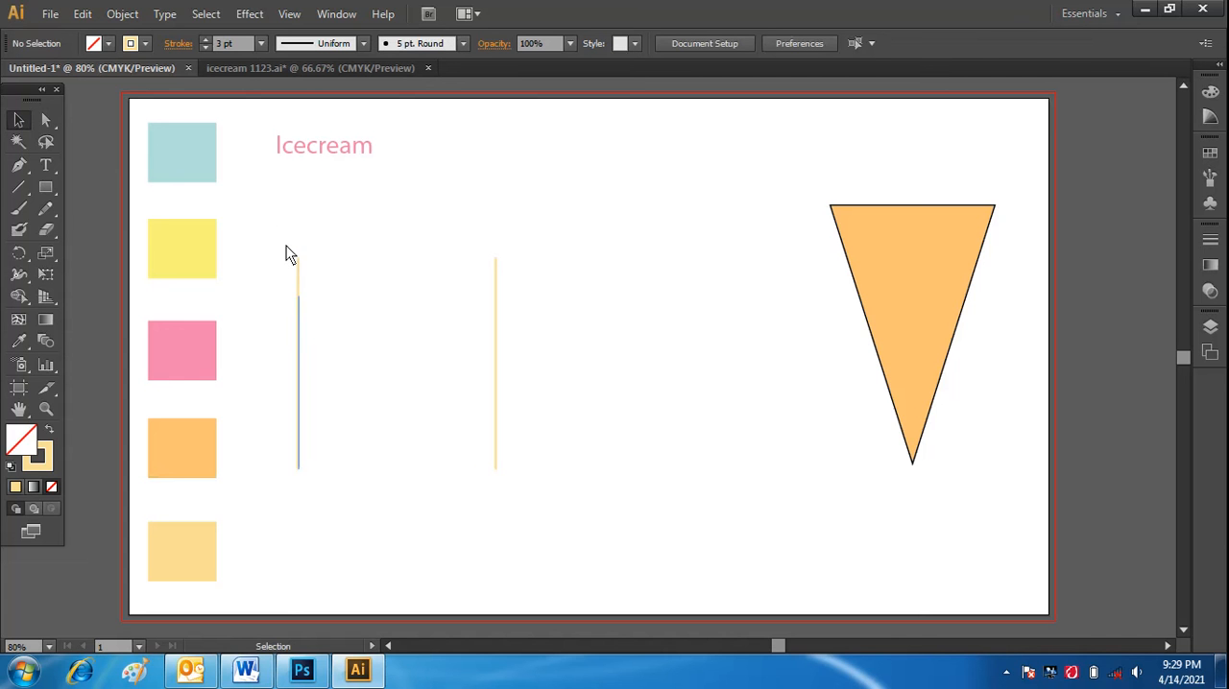
Make a blend between the two pale yellow-orange vertical lines.
drag(290, 253, 552, 538)
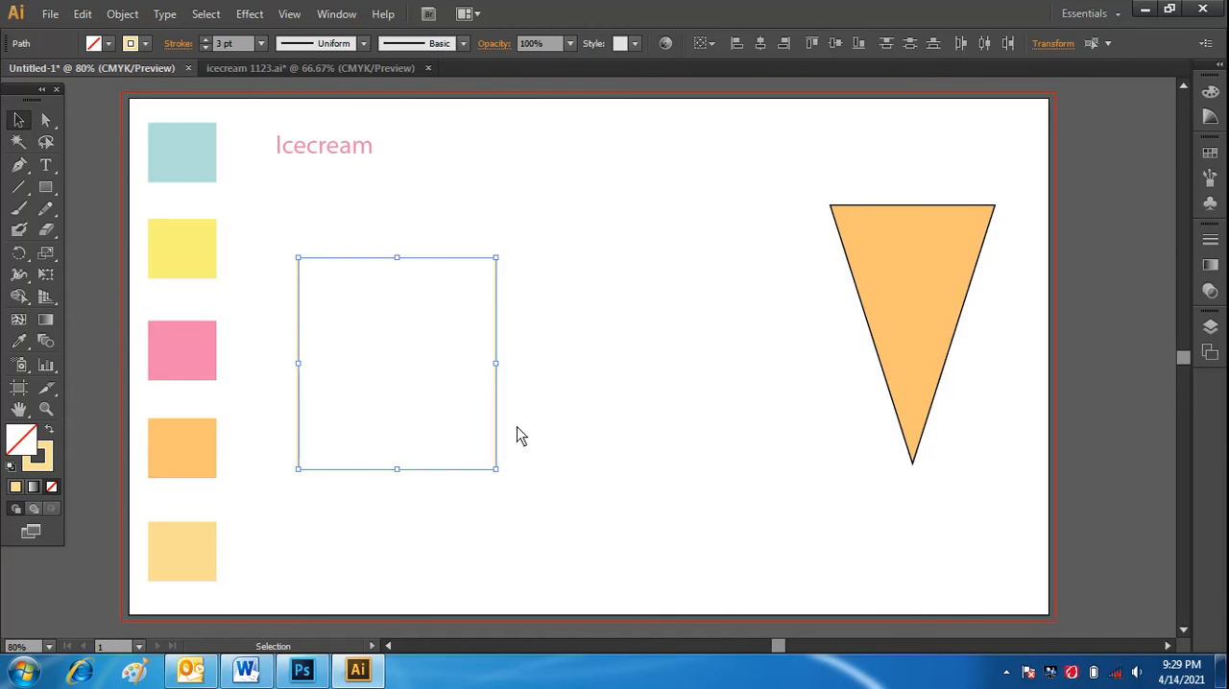
click(129, 15)
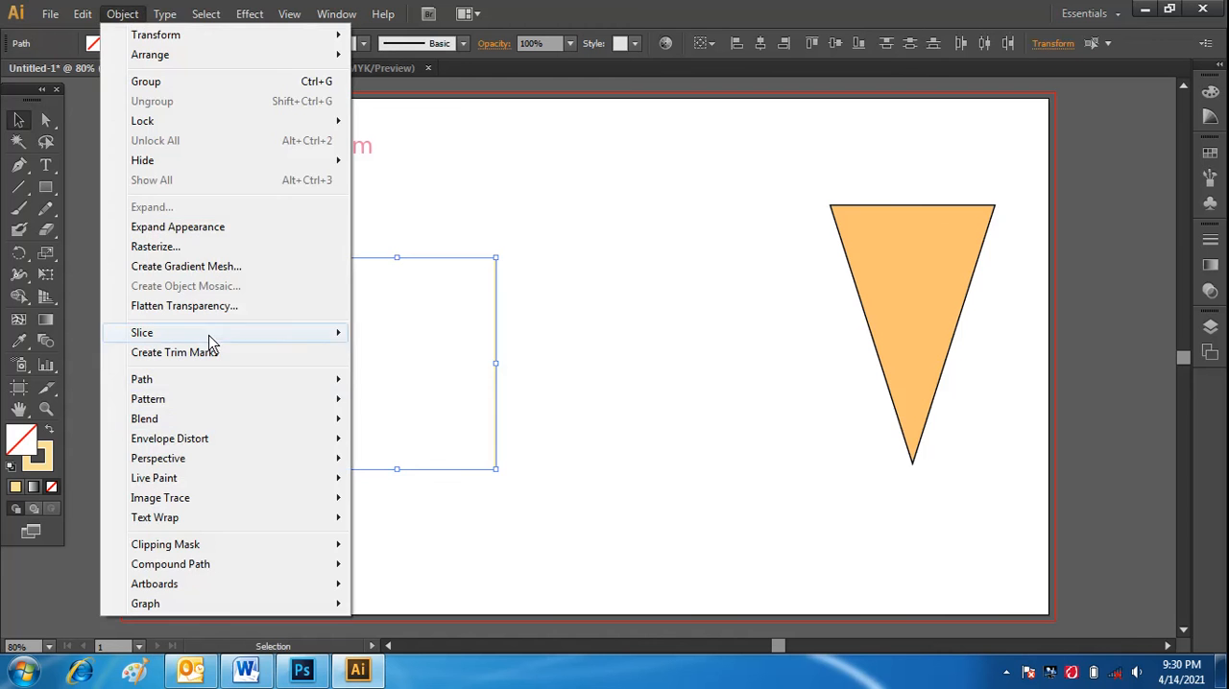
mouse_move(198, 420)
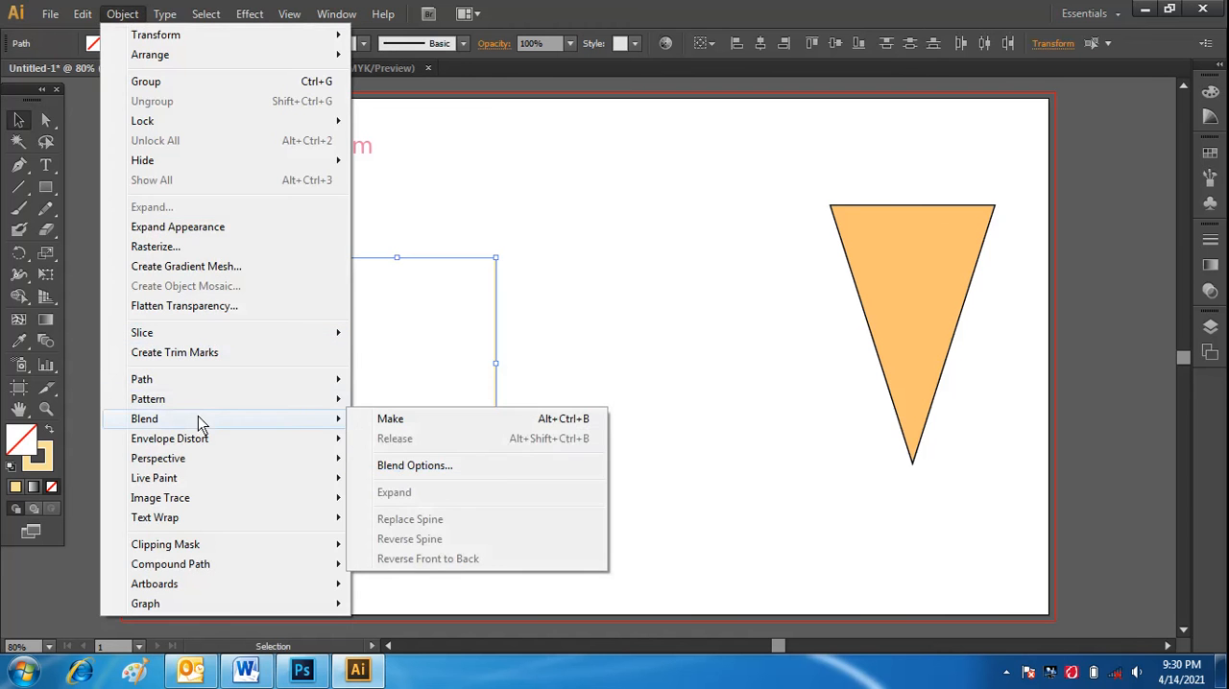
click(394, 419)
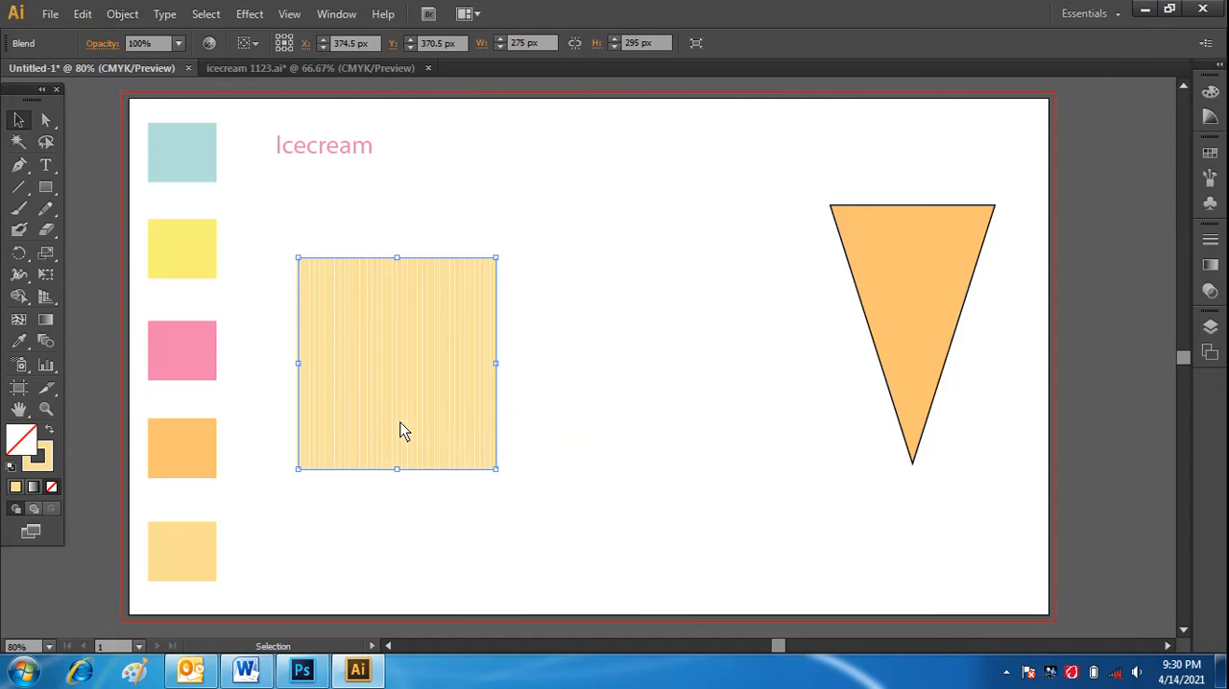
Set the blend's spacing to Specified Steps with 13 steps, checking it in the preview.
double_click(50, 347)
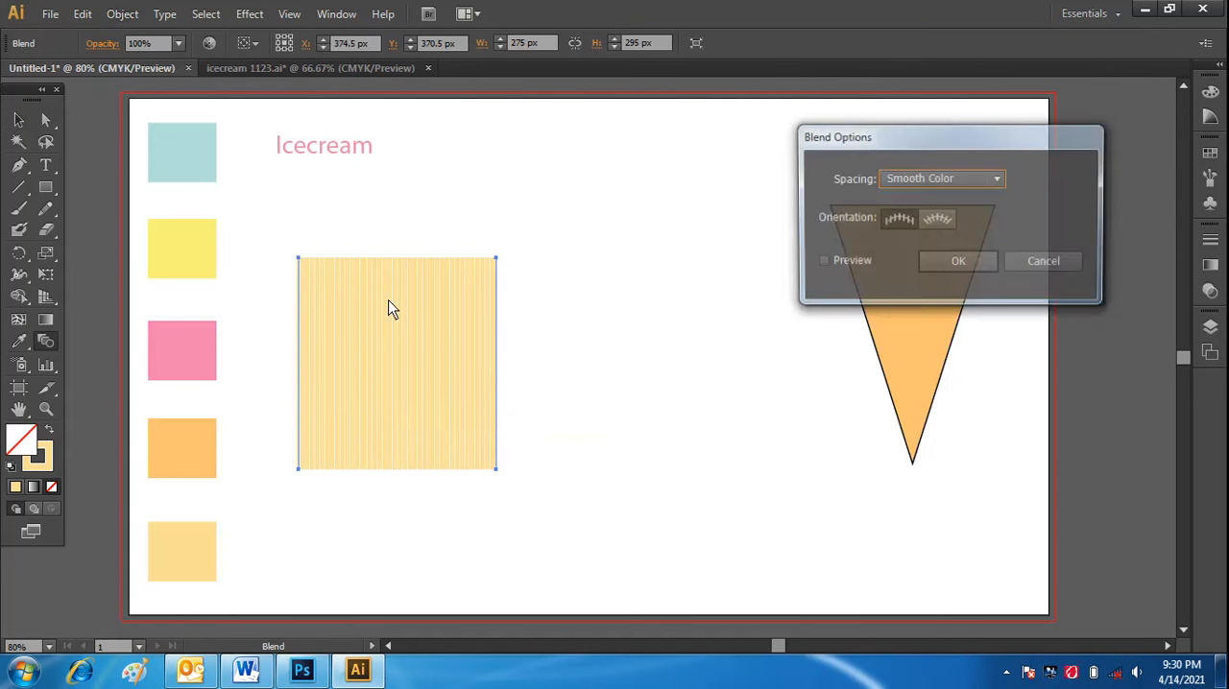
click(823, 262)
click(997, 181)
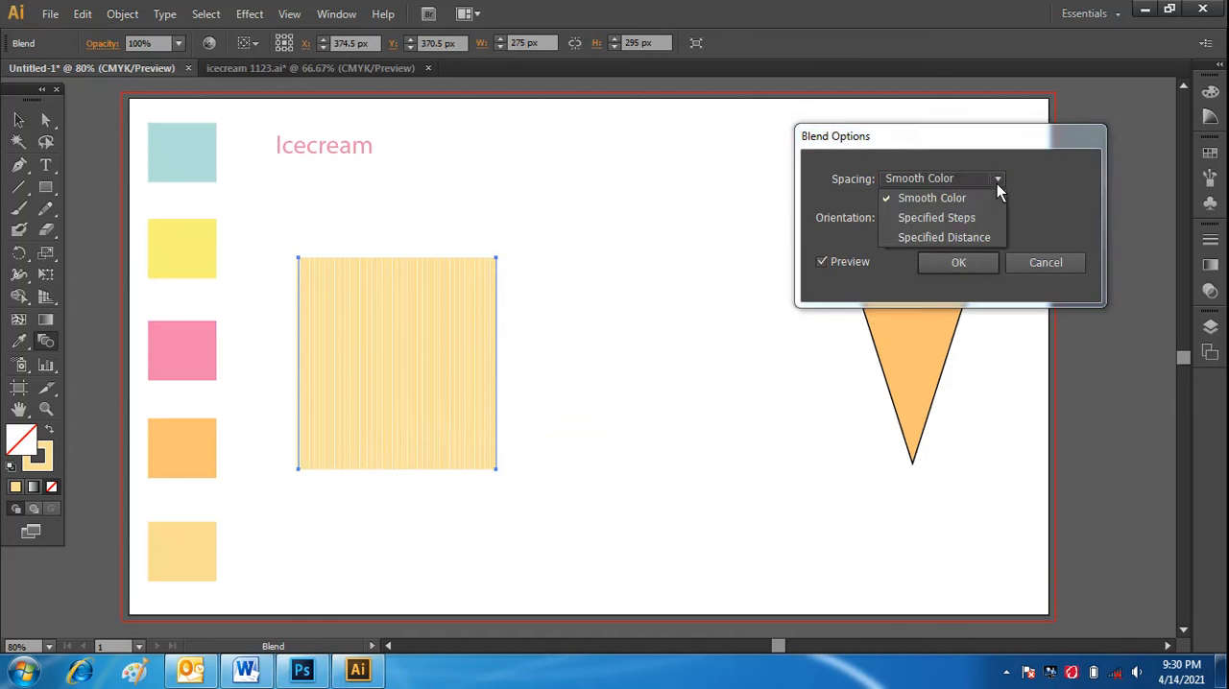
click(988, 217)
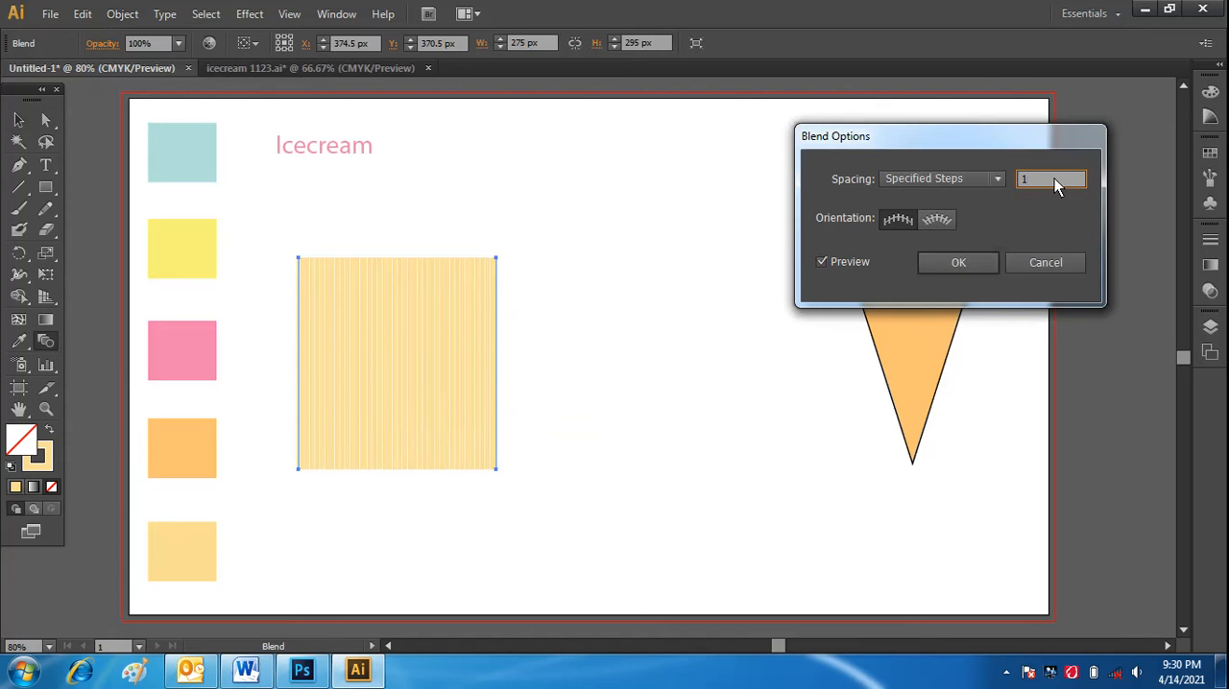
click(824, 260)
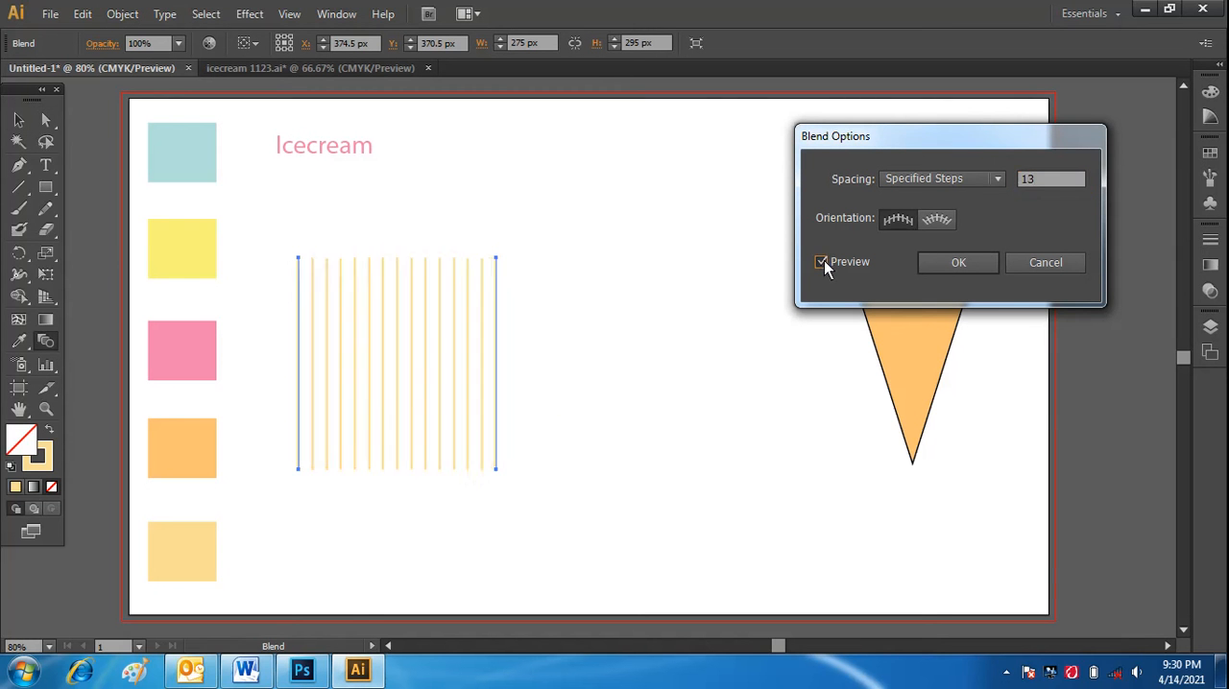
click(824, 260)
click(974, 265)
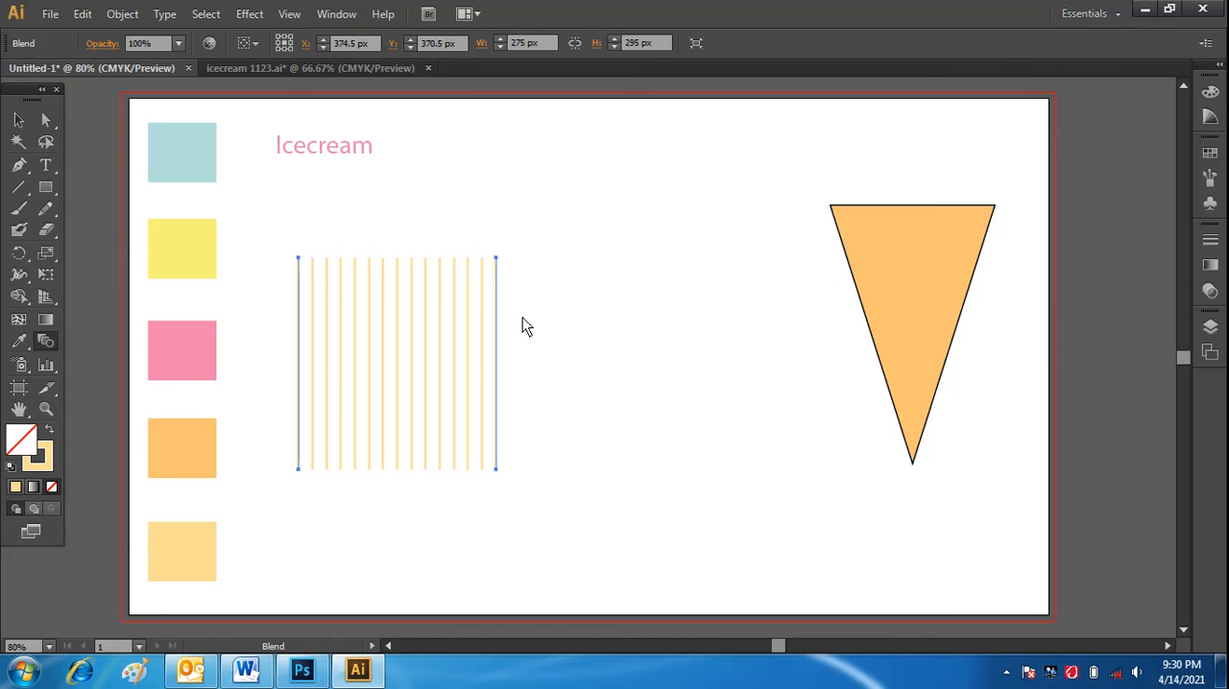
Move the blended lines toward the middle of the artboard and enlarge them to about 334 by 358 px.
click(18, 119)
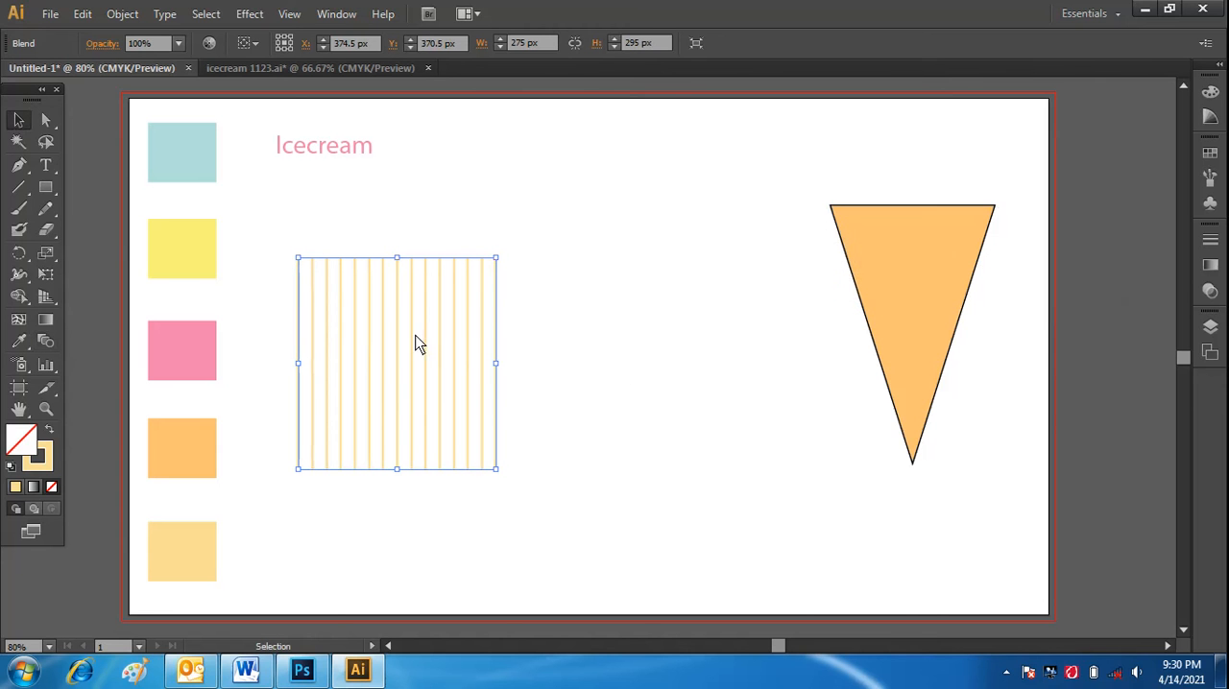
drag(414, 335, 549, 304)
drag(523, 235, 494, 361)
click(541, 356)
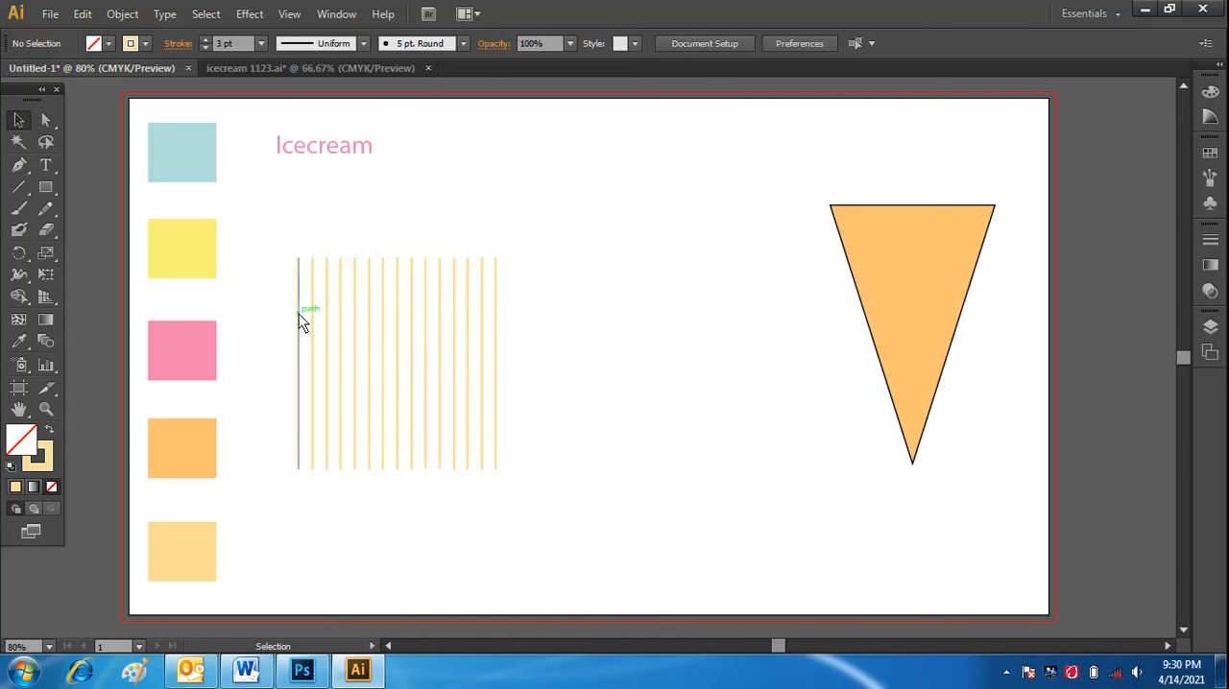
drag(304, 319, 424, 289)
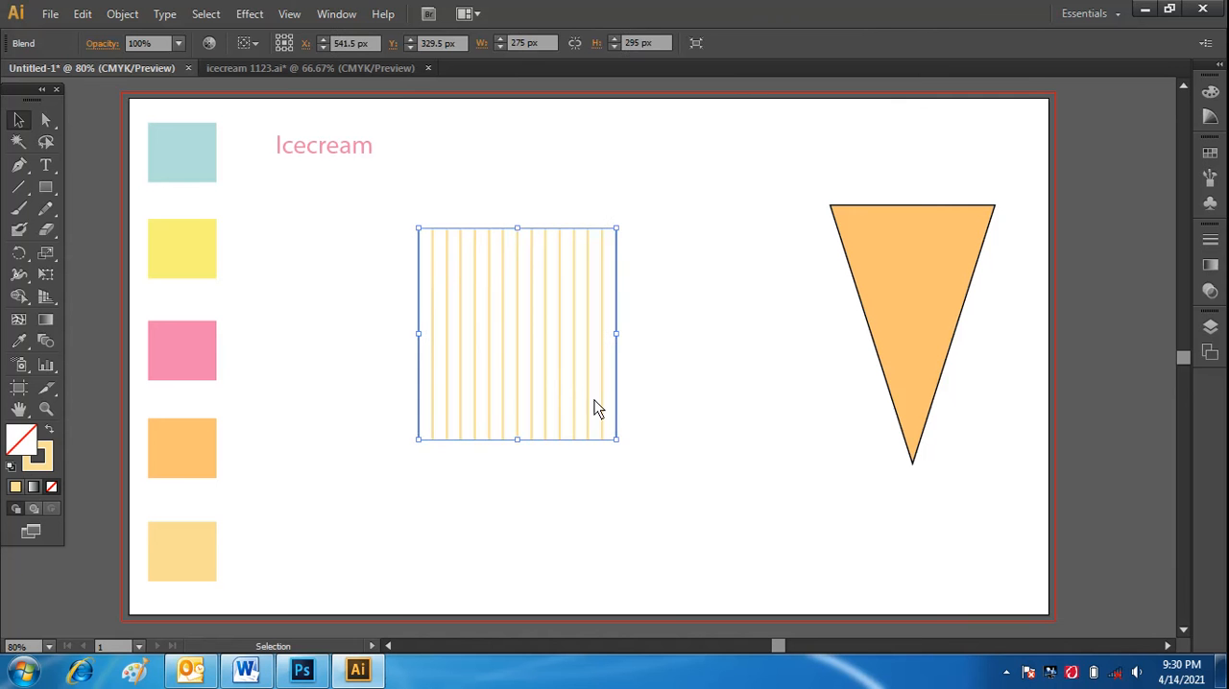
drag(616, 440, 660, 486)
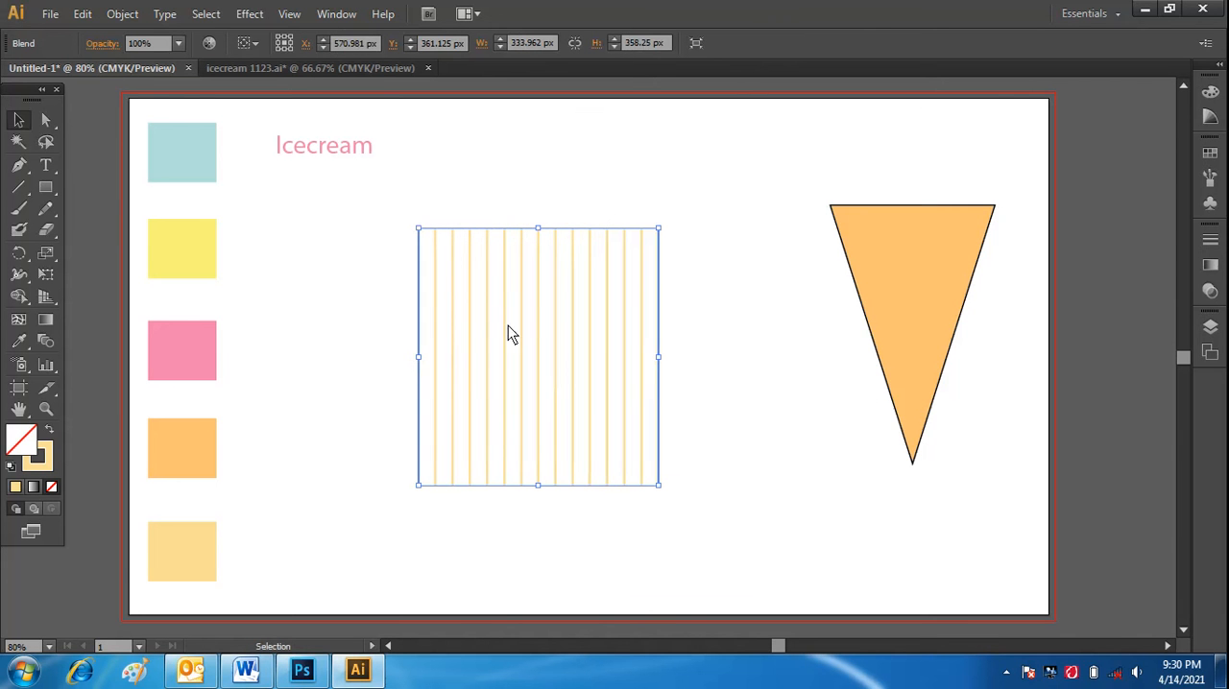
Copy the blended lines, paste them in place and rotate the copy clockwise so it crosses the vertical lines diagonally.
click(83, 15)
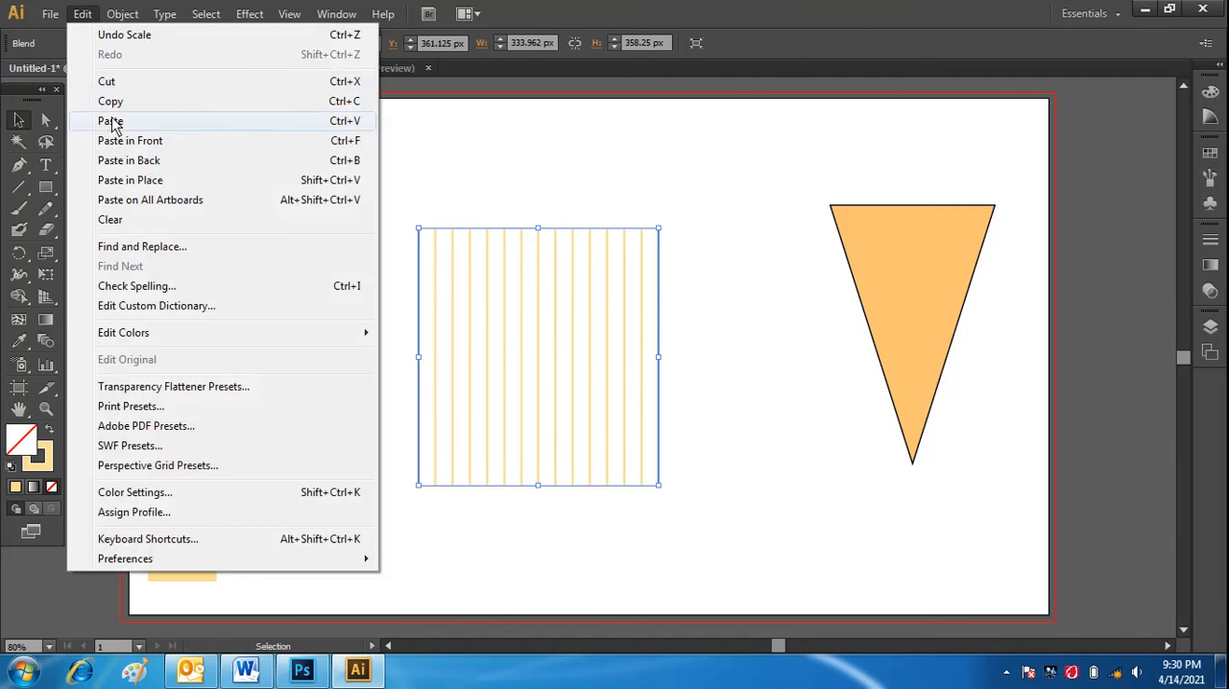
click(110, 102)
click(82, 15)
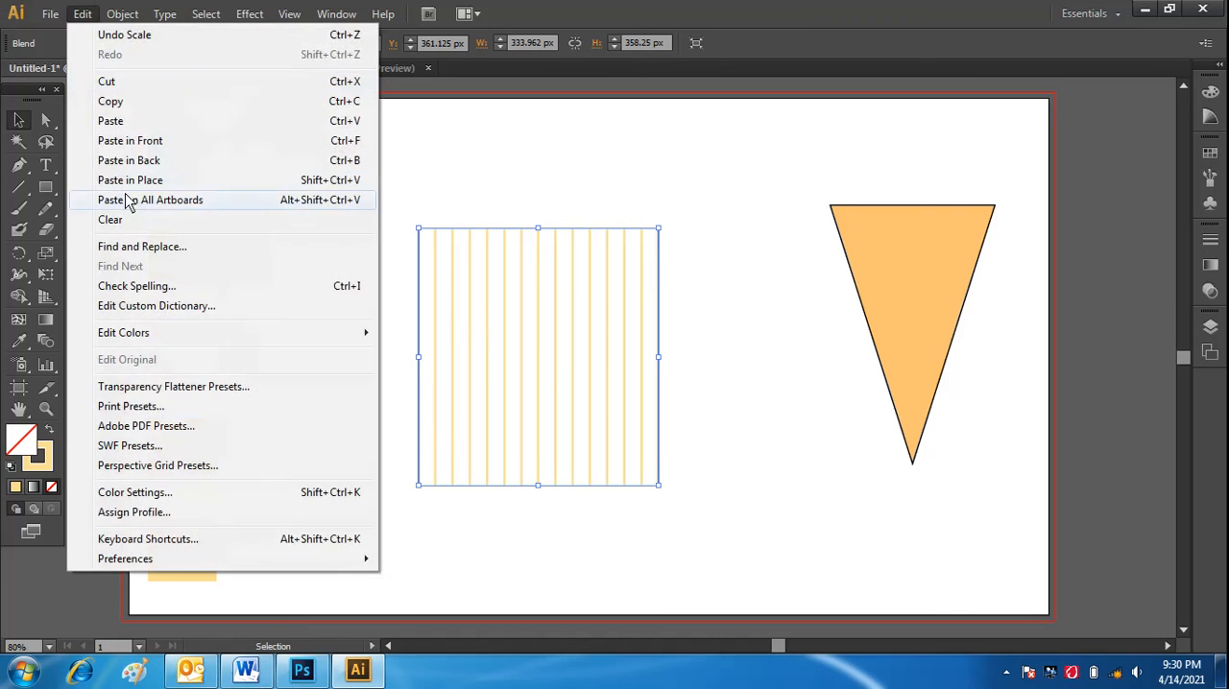
click(129, 186)
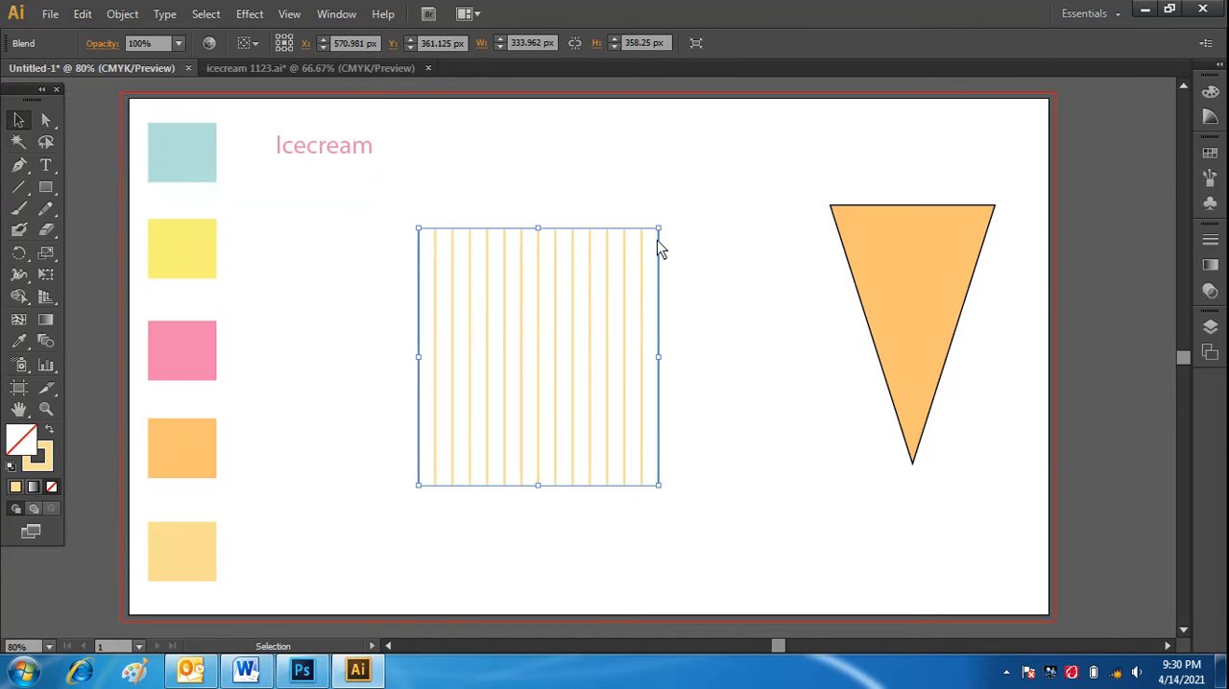
drag(669, 231, 725, 394)
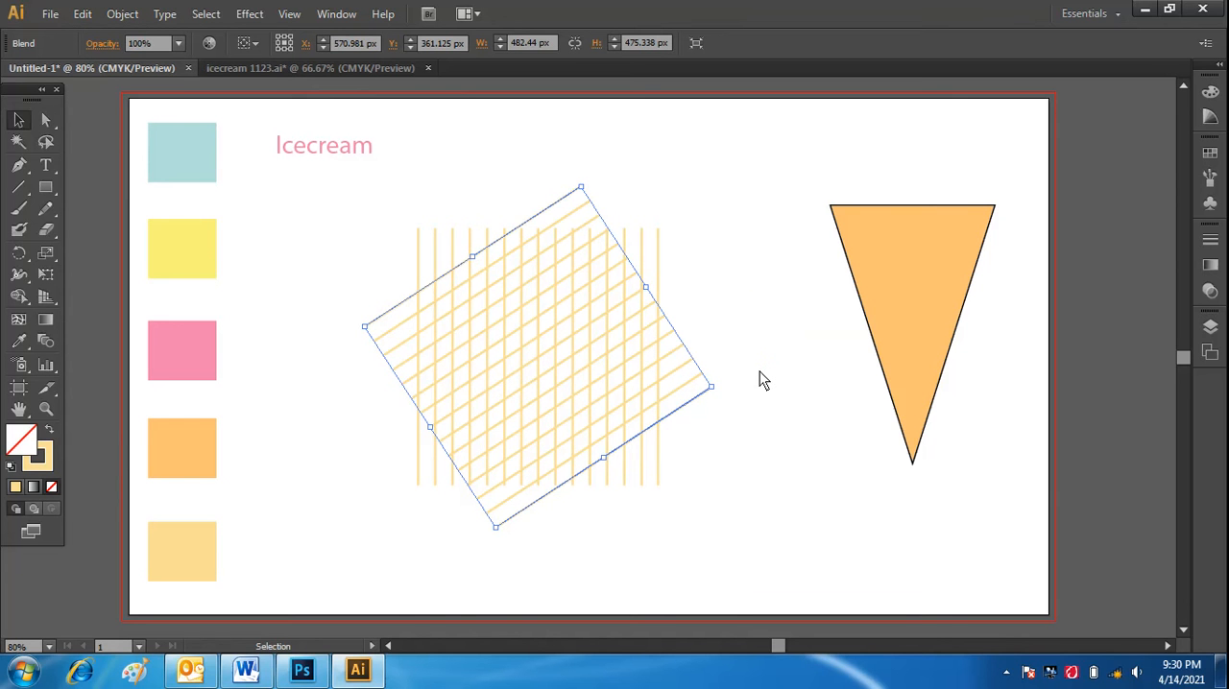
Rotate both line sets together counter-clockwise until their crossings form an upright diamond lattice.
drag(367, 215, 722, 516)
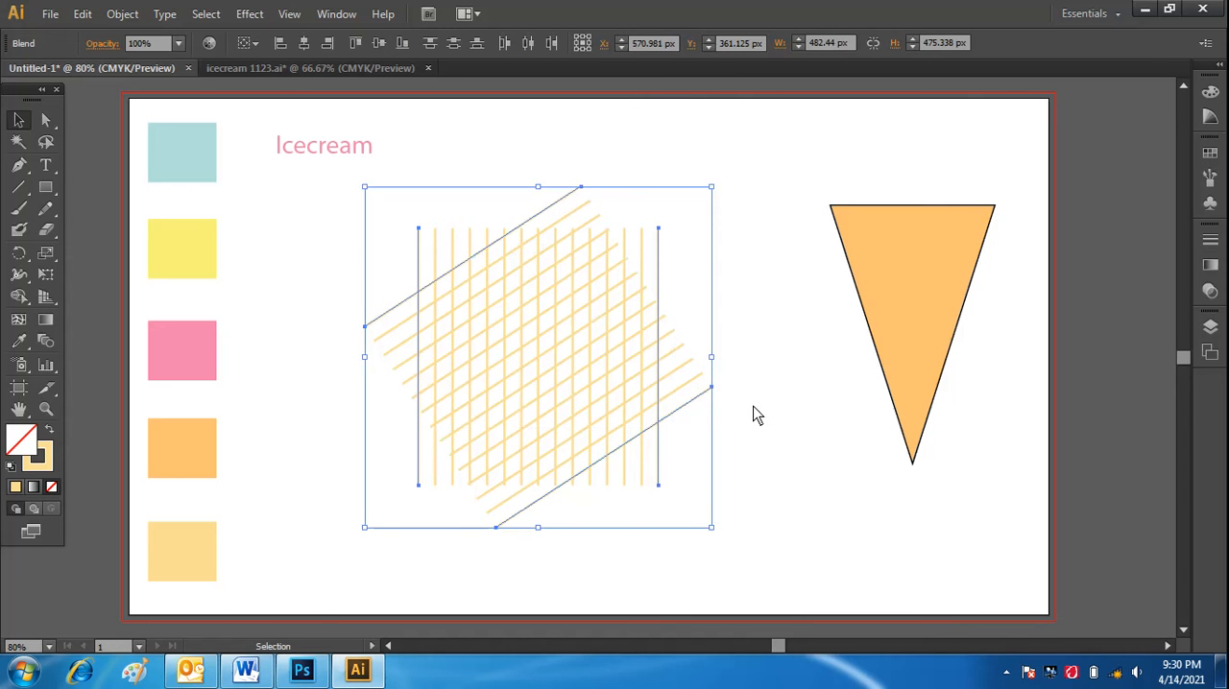
click(716, 508)
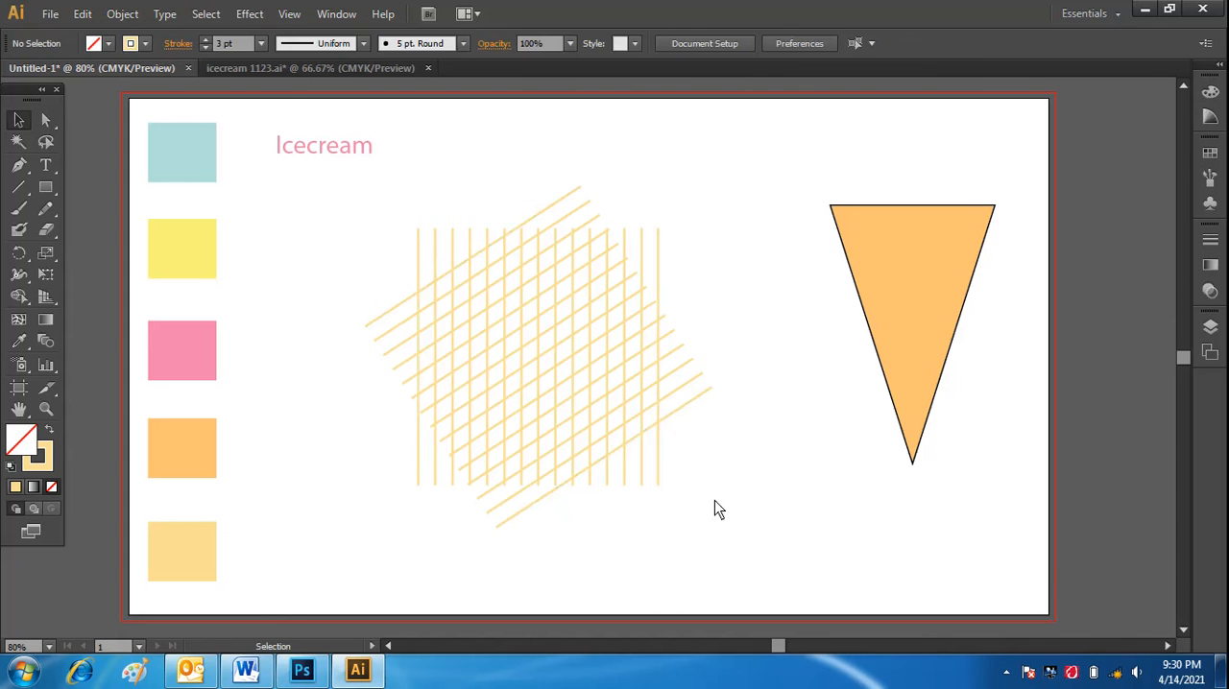
drag(385, 205, 755, 439)
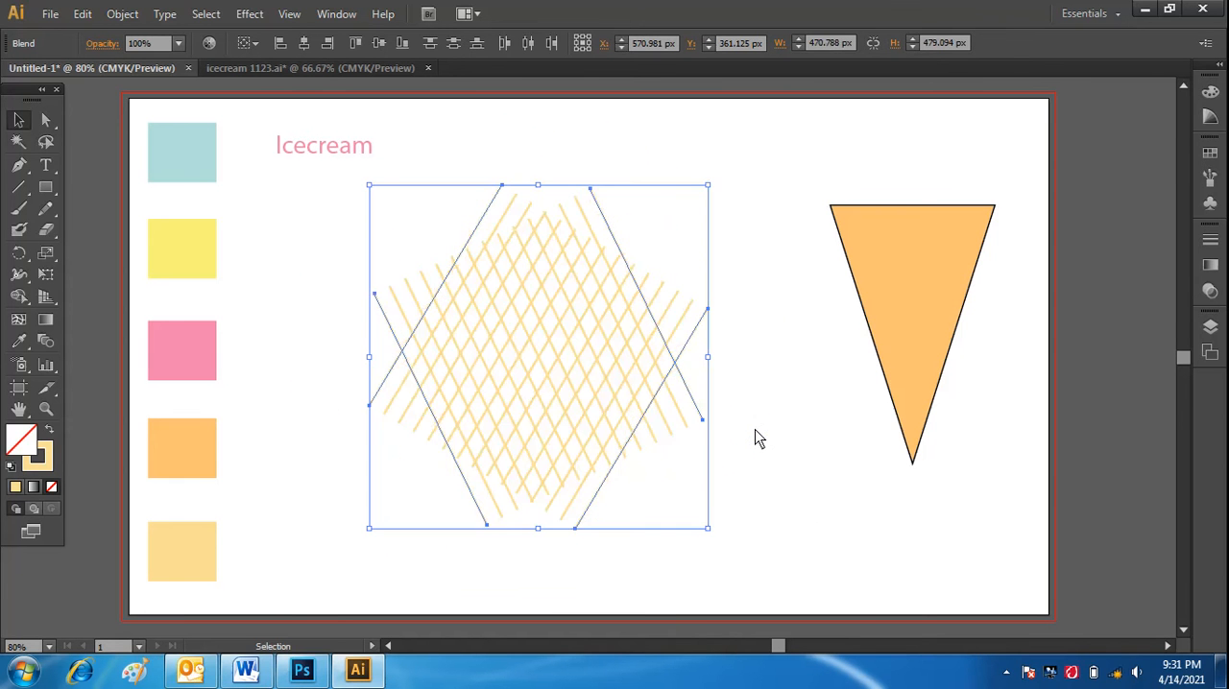
click(793, 508)
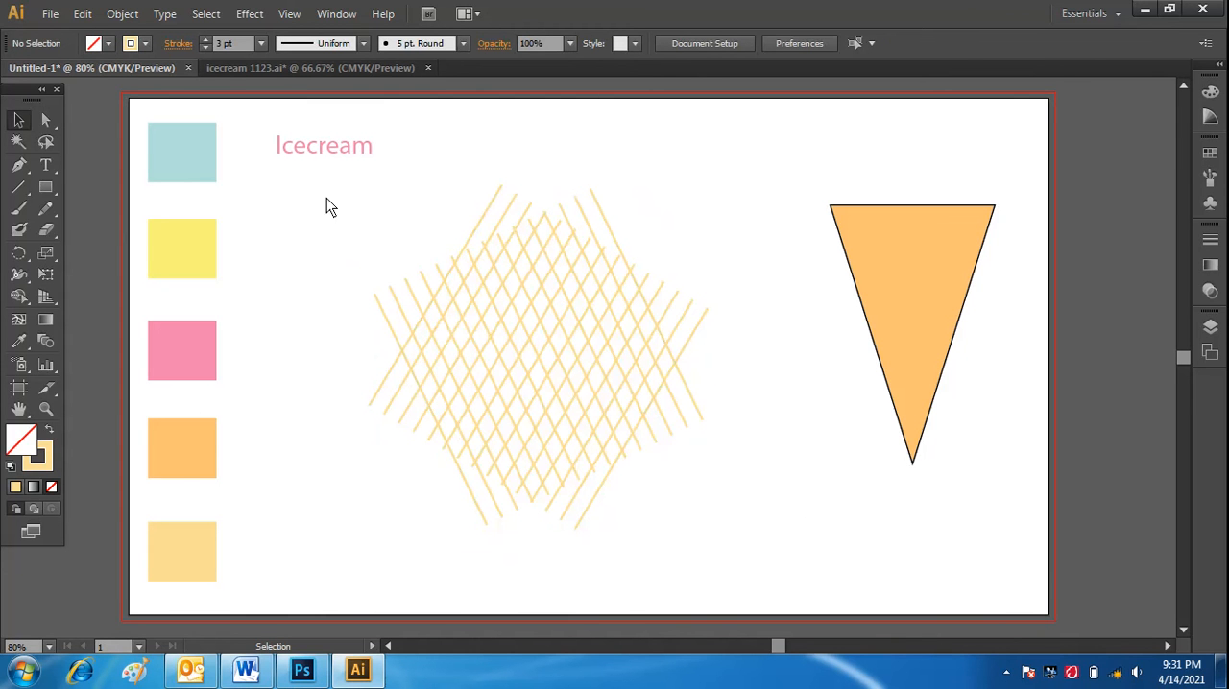
drag(372, 192, 683, 532)
click(797, 534)
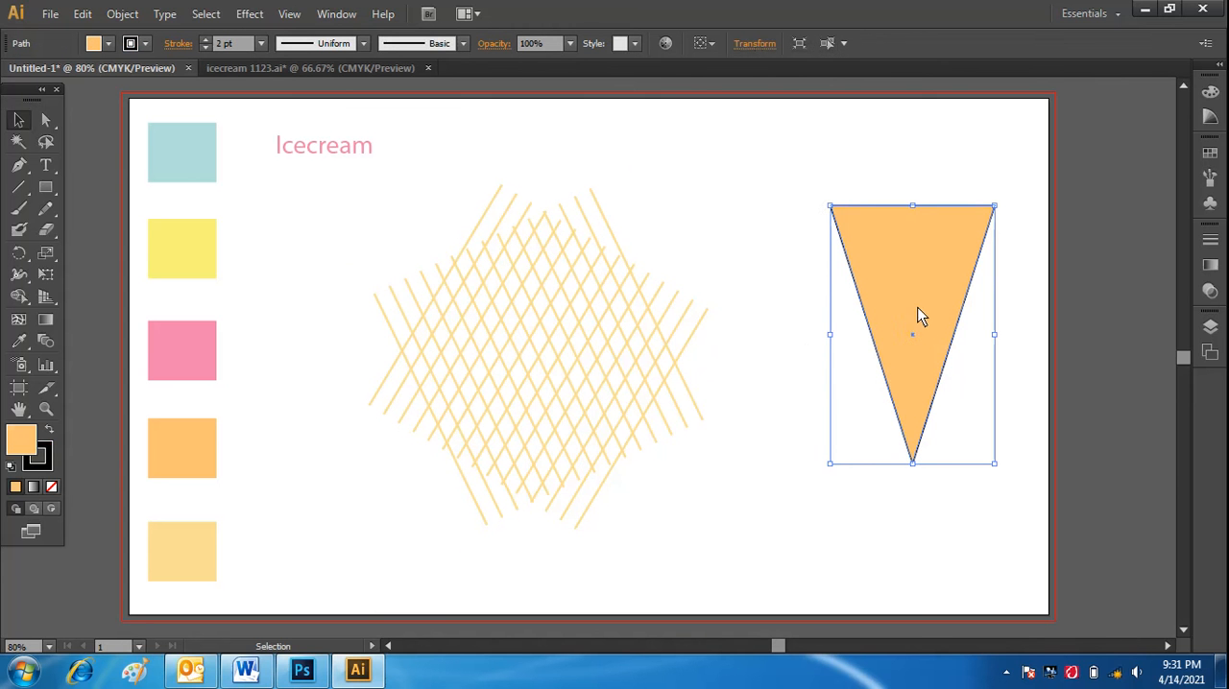
Place a duplicate of the orange cone over the middle of the lattice and bring it to the front of the lines.
drag(919, 317, 538, 354)
click(766, 521)
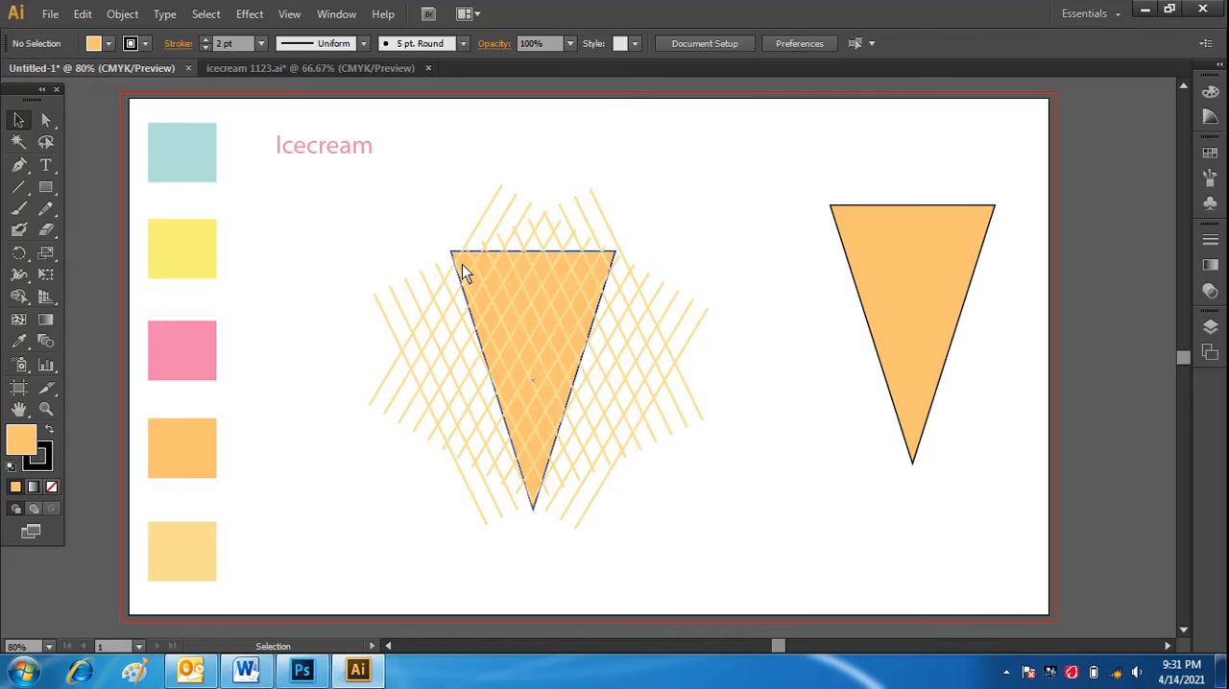
click(532, 265)
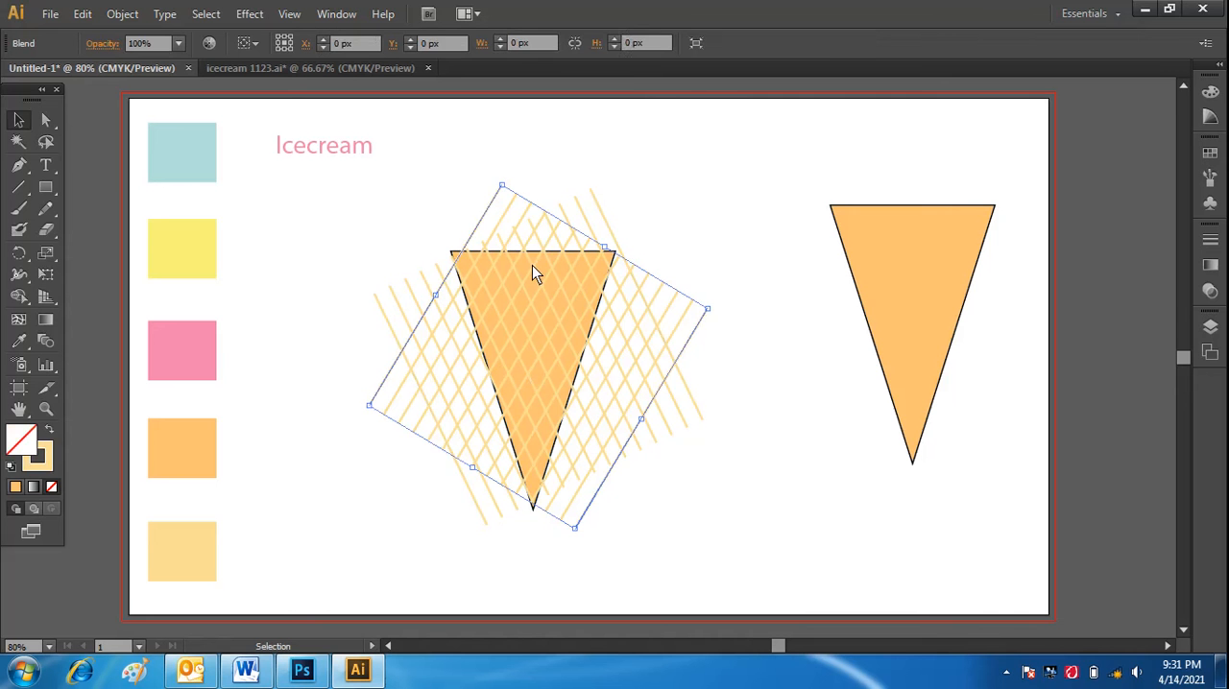
click(585, 275)
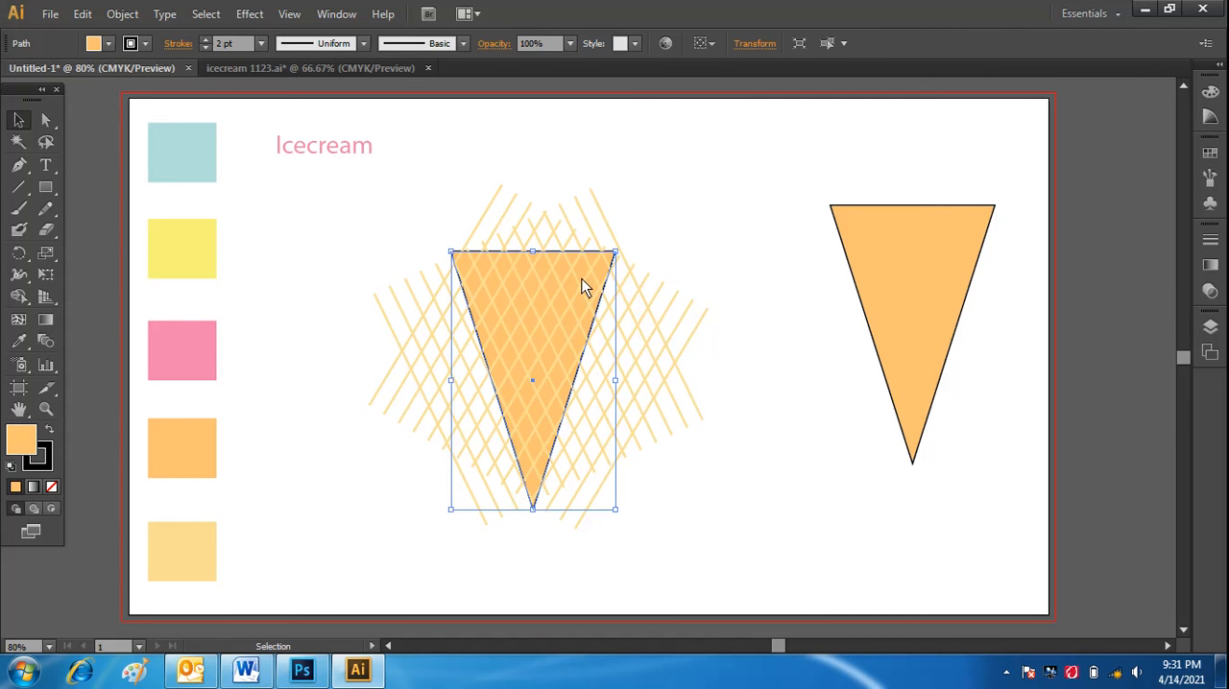
right_click(582, 279)
mouse_move(697, 539)
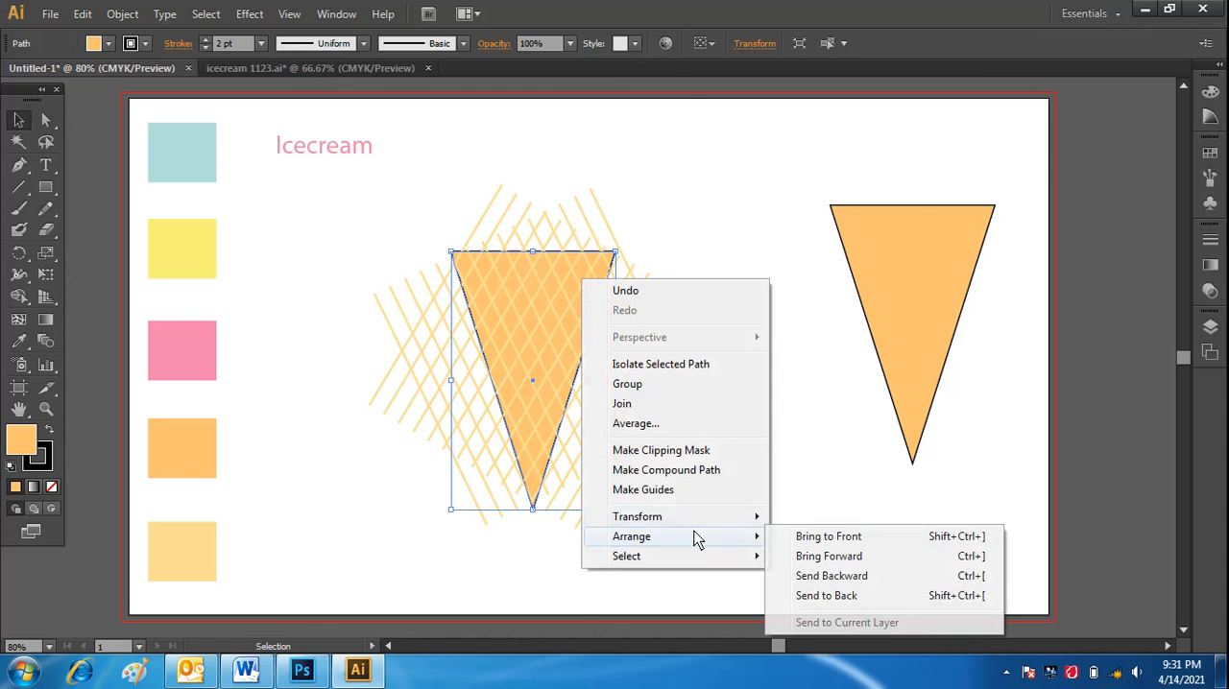
click(796, 541)
click(445, 298)
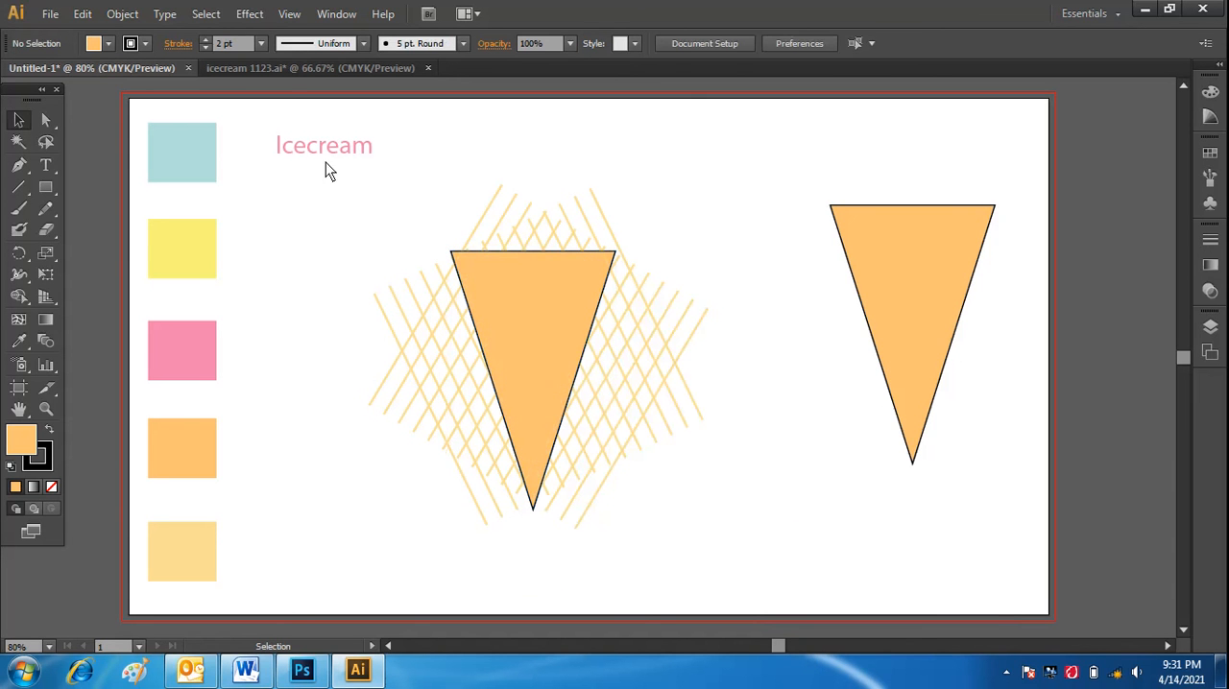
Clip the lattice to the cone shape by making a clipping mask from the duplicate cone and both line sets.
drag(337, 168, 687, 531)
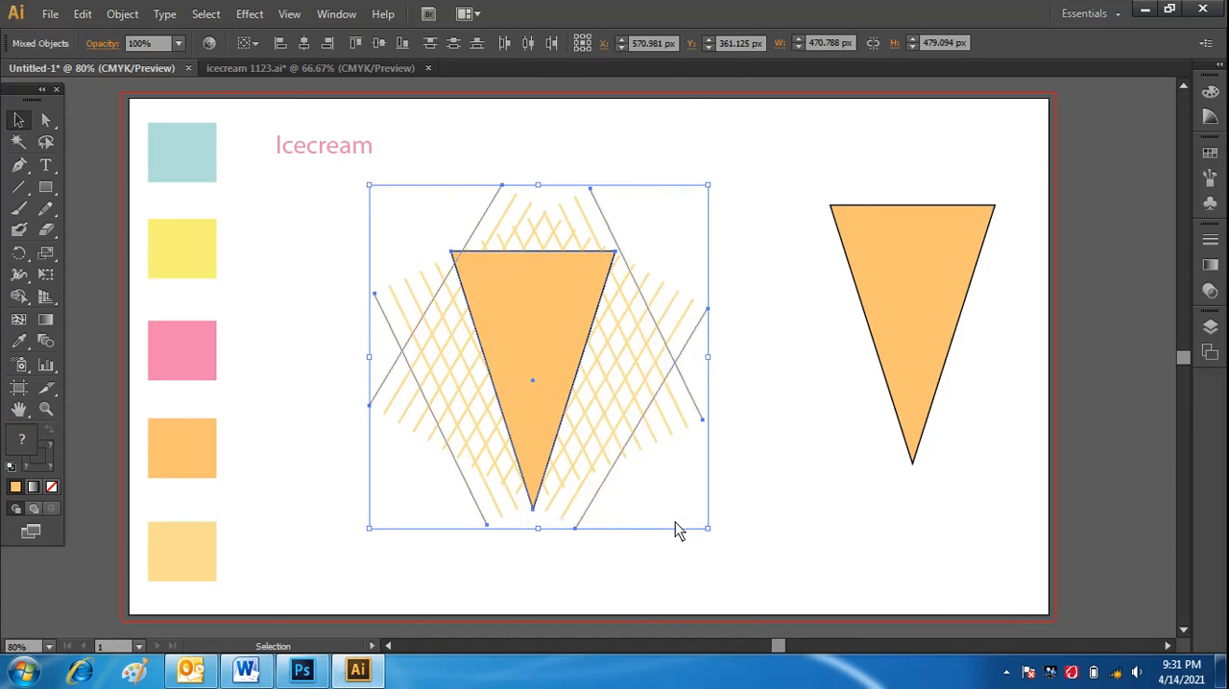
right_click(529, 347)
click(621, 446)
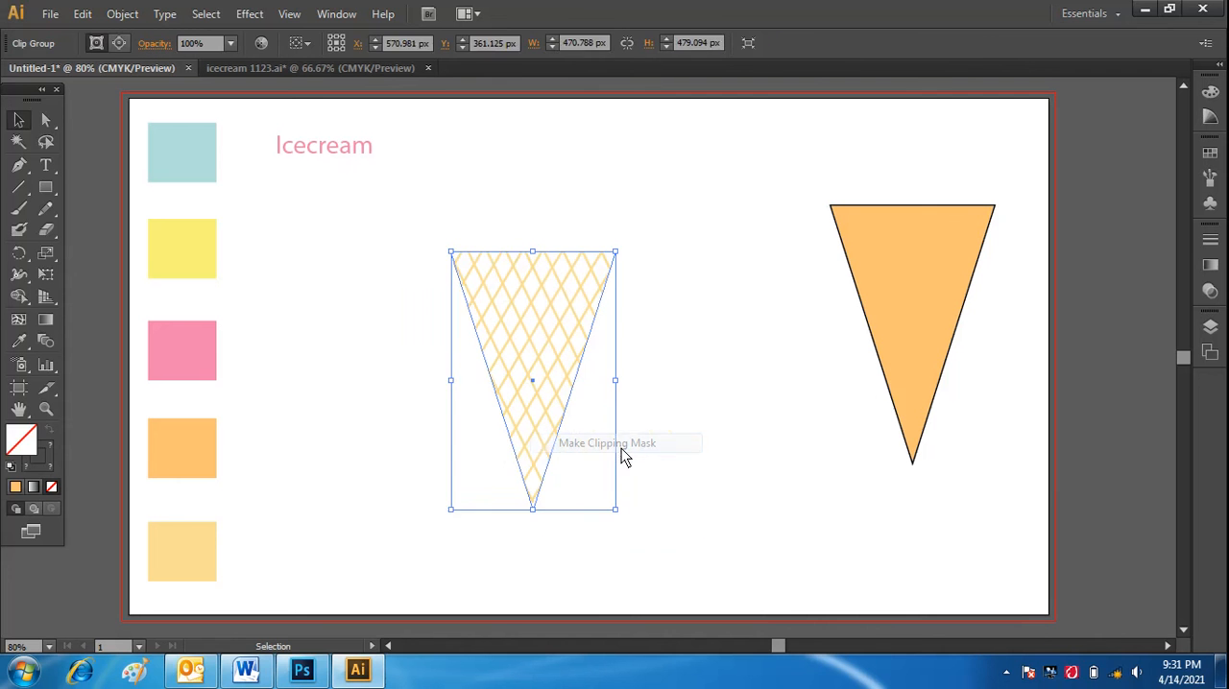
click(692, 461)
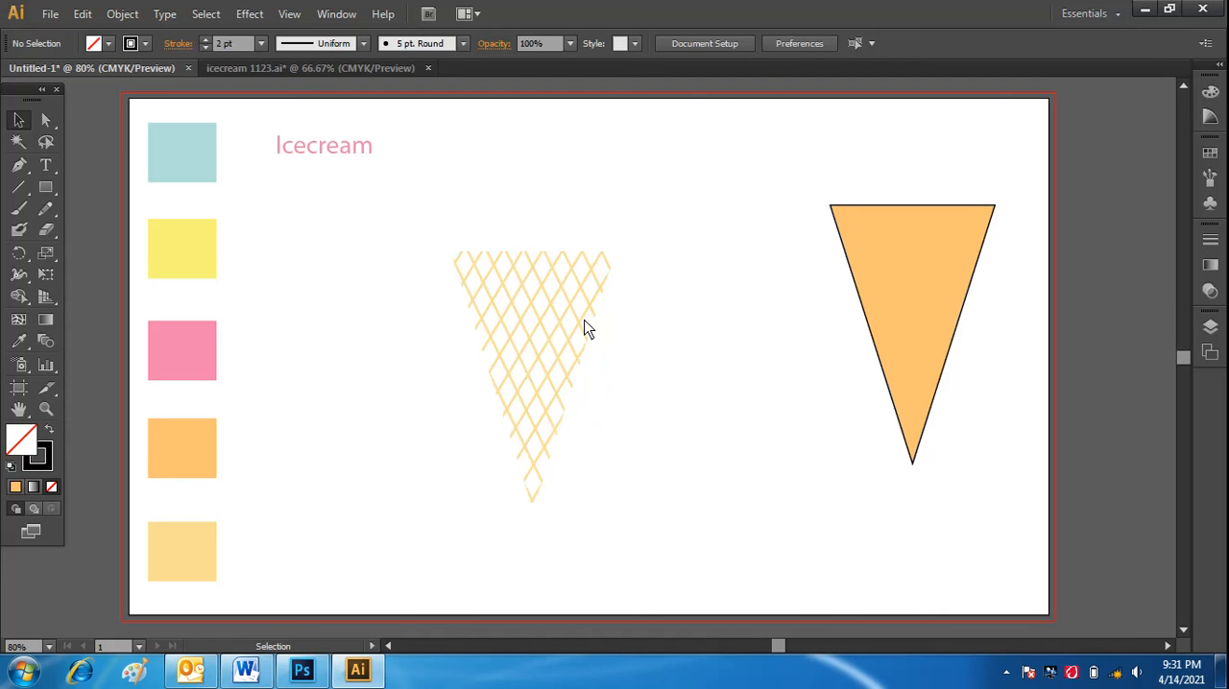
Move the clipped lattice onto the remaining orange cone so their outlines align.
click(594, 254)
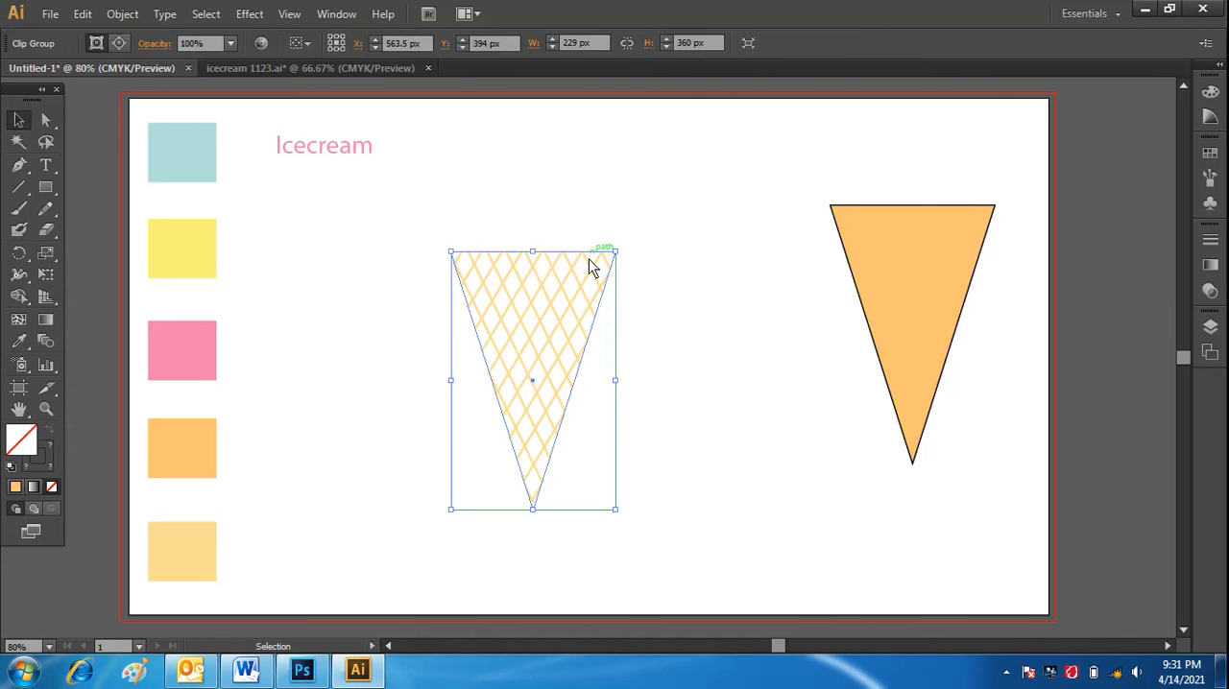
right_click(586, 259)
click(548, 277)
drag(606, 282, 989, 244)
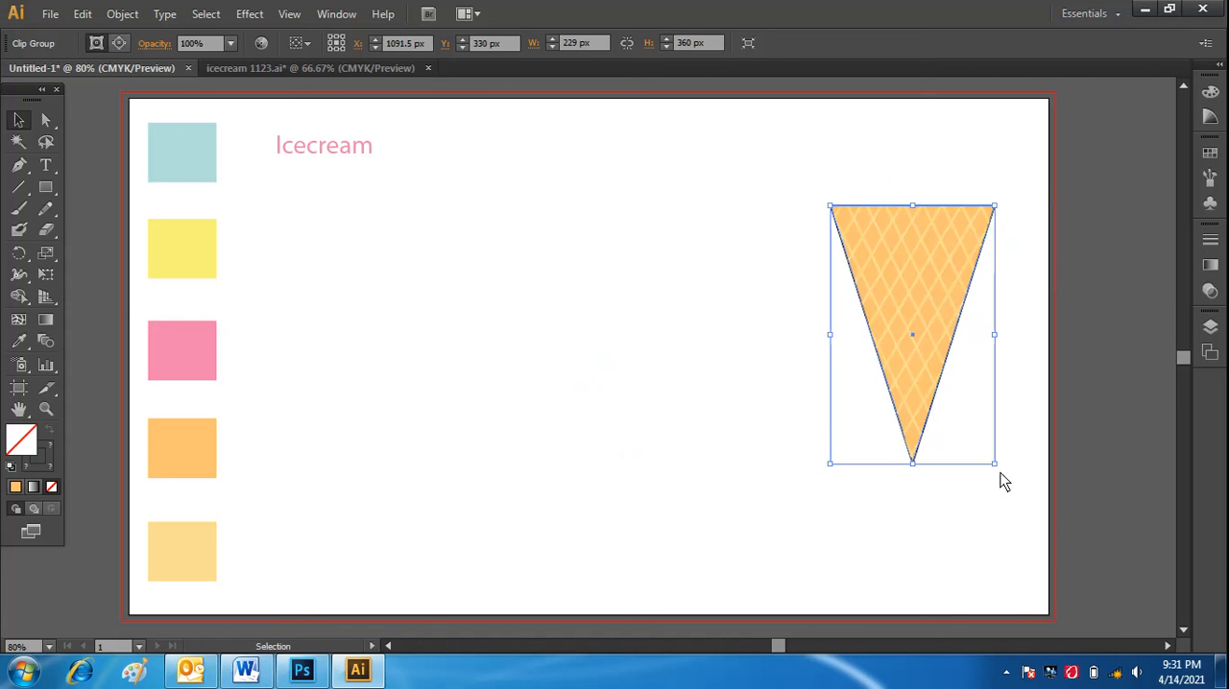
click(966, 523)
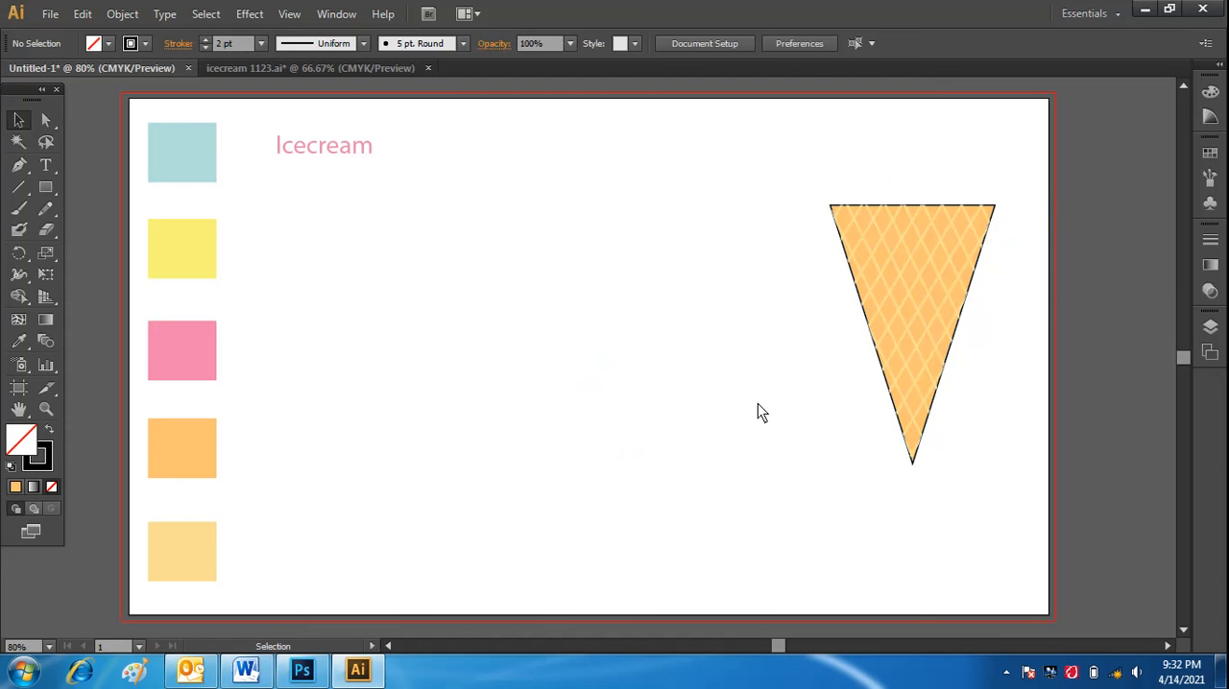
Try narrowing the clipped lattice from its left side only, and undo the scaling.
click(896, 303)
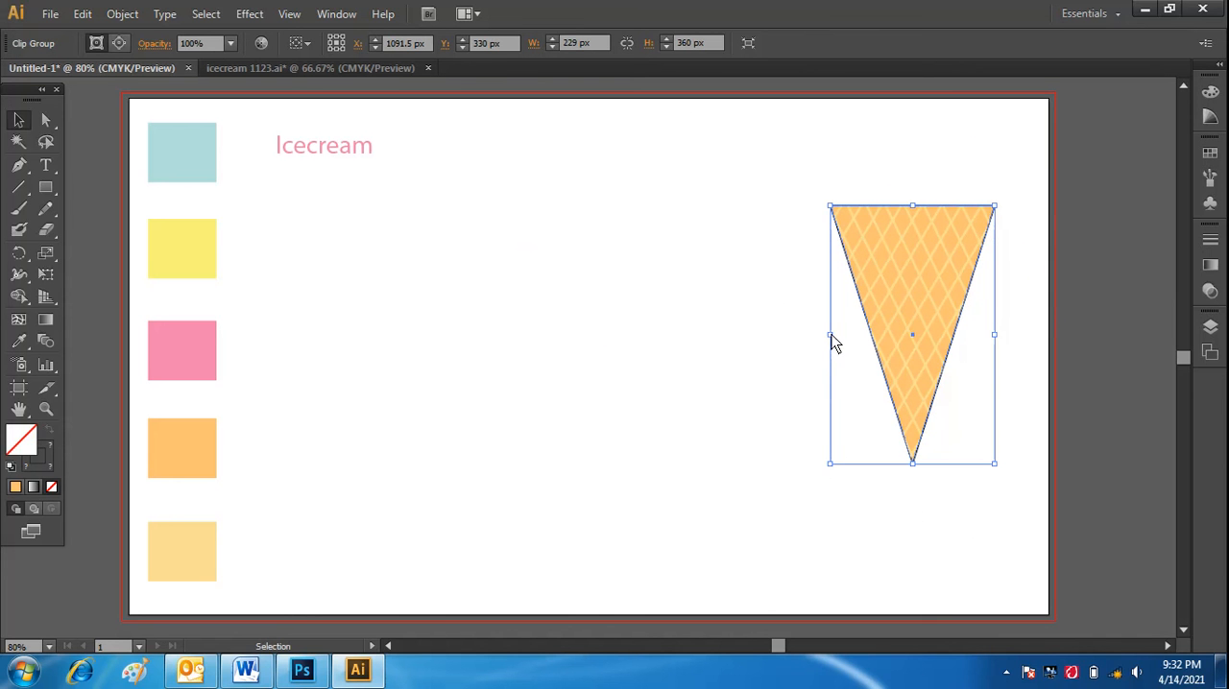
drag(834, 343, 834, 343)
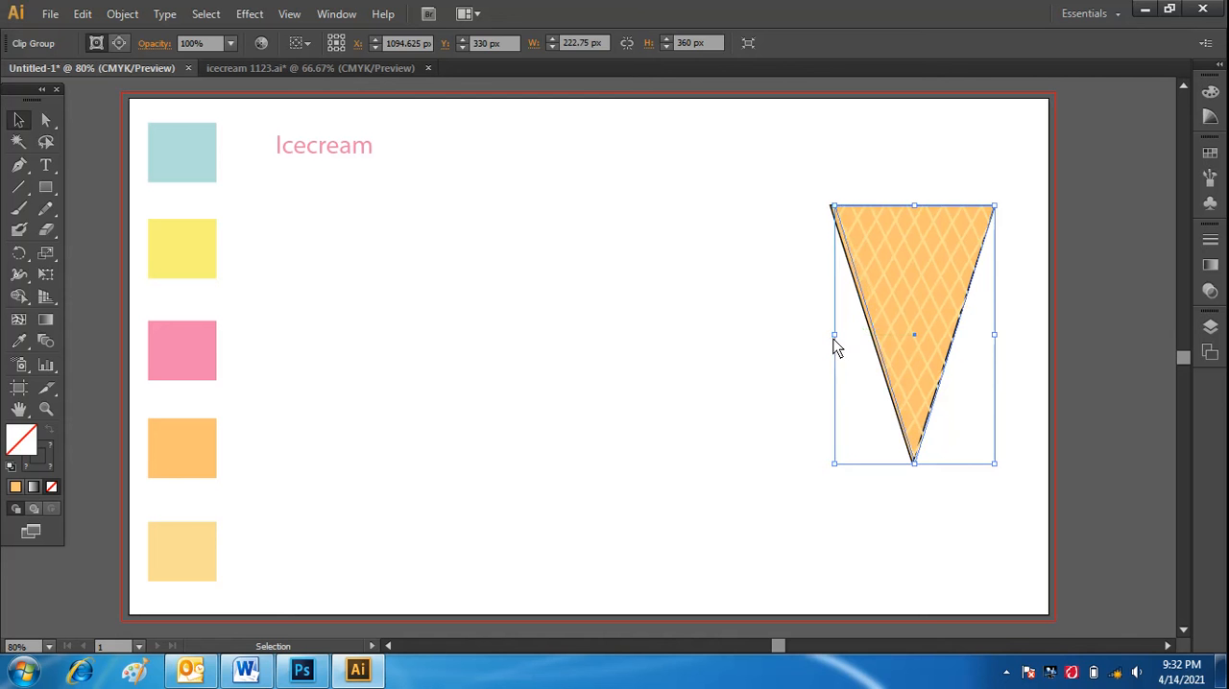
click(800, 364)
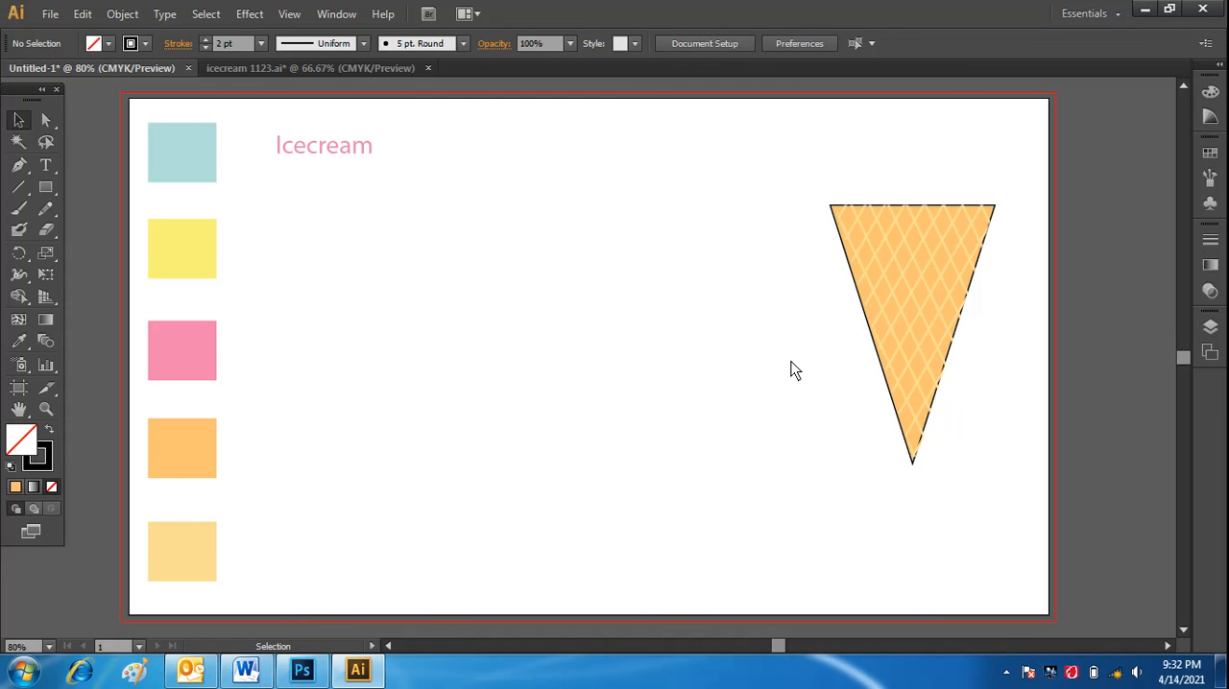
key(ctrl+z)
click(756, 363)
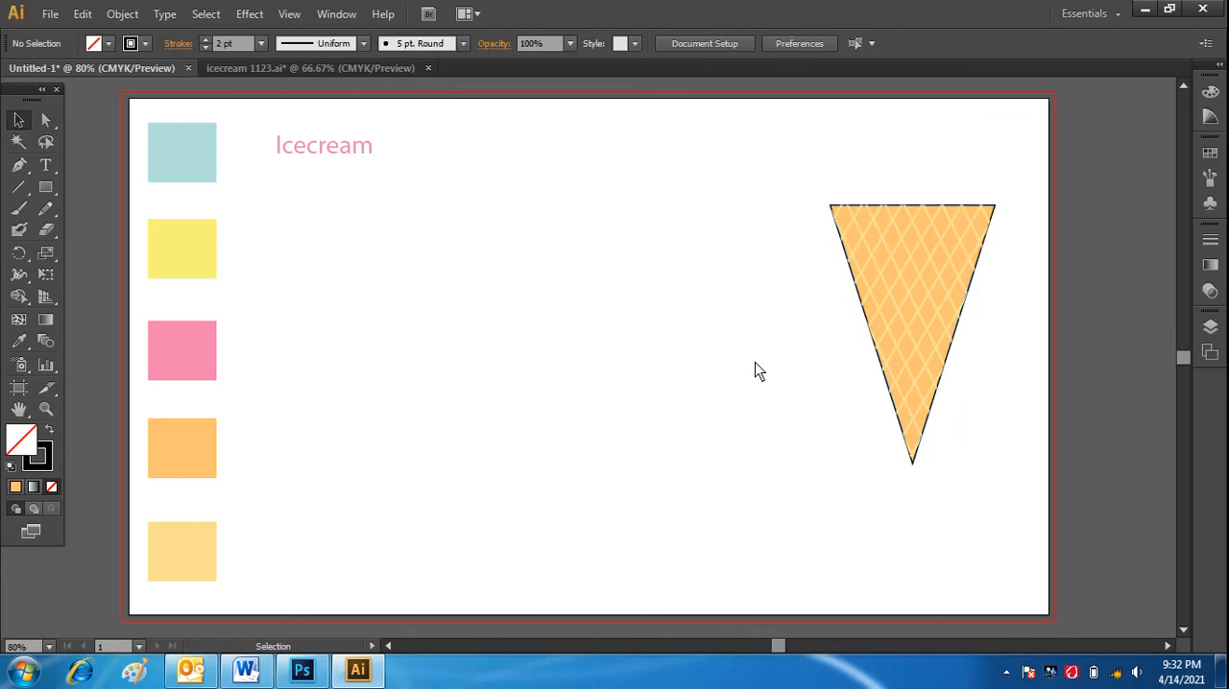
Narrow the clipped lattice slightly from both sides to a width of 222.5 px so it fits within the cone's outline.
click(941, 329)
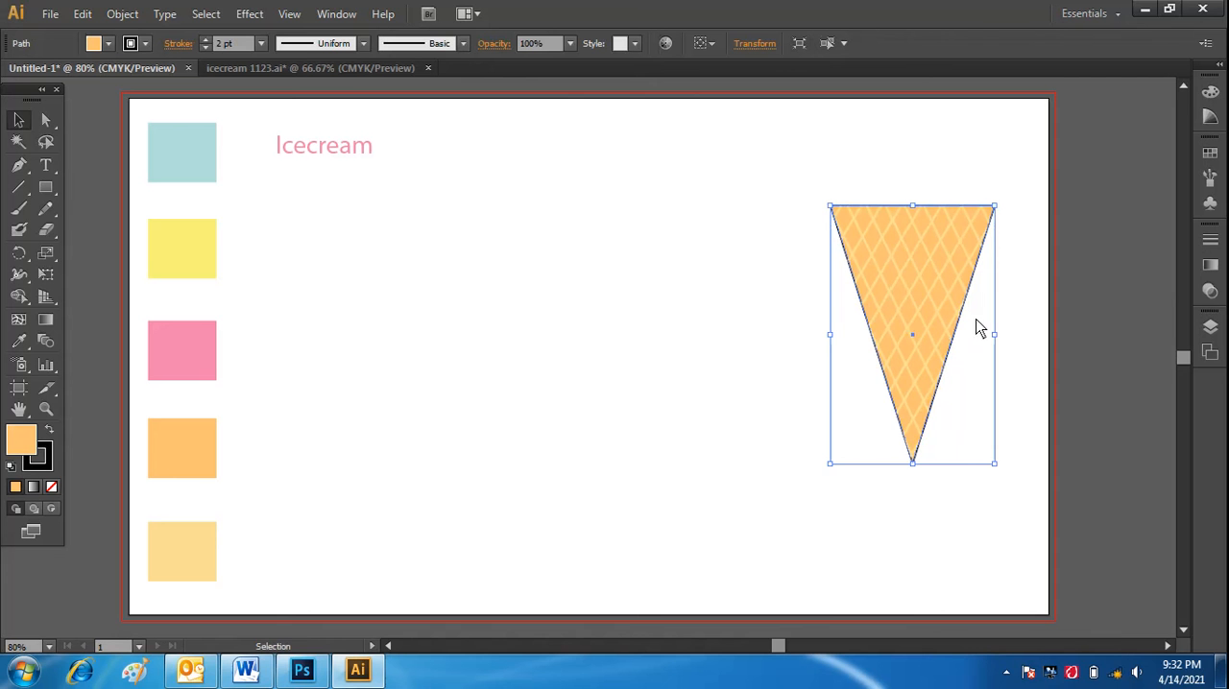
click(962, 181)
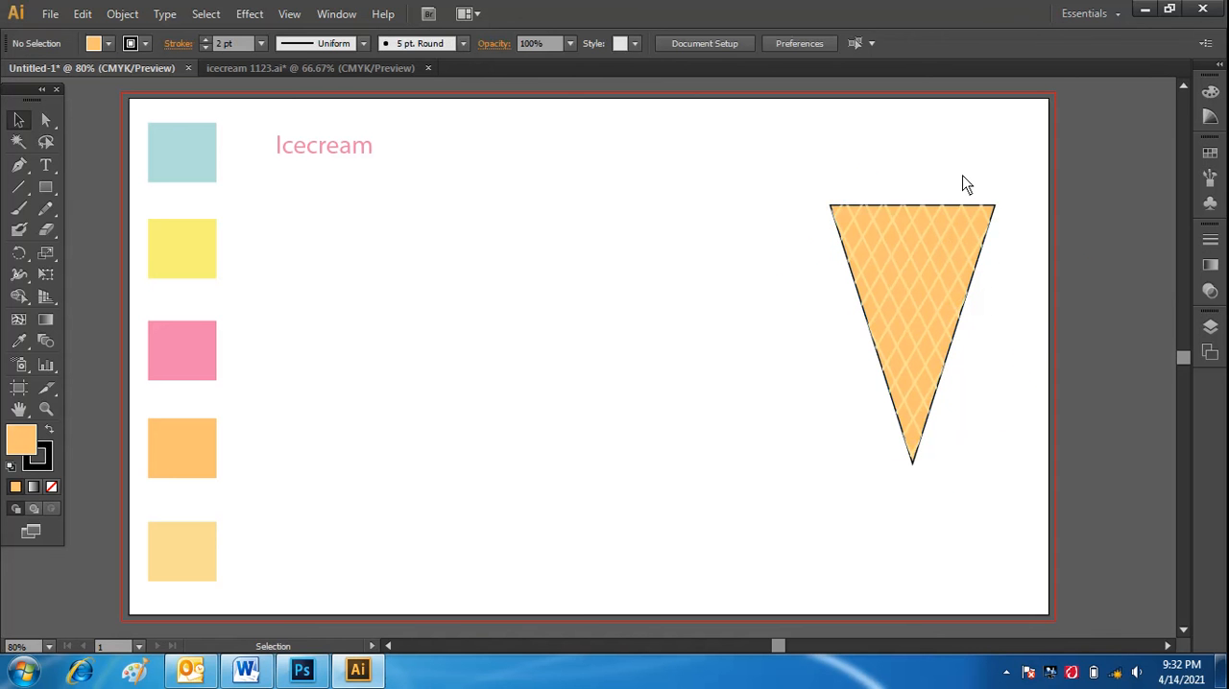
click(956, 255)
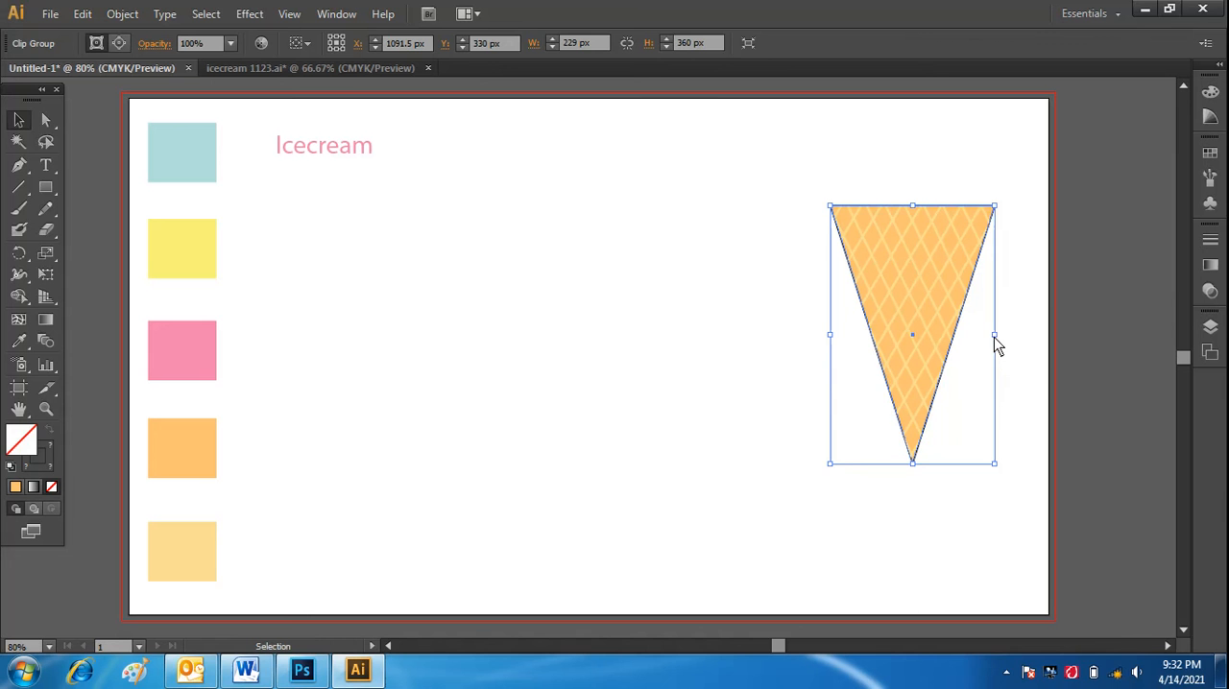
drag(994, 336, 994, 336)
click(1015, 368)
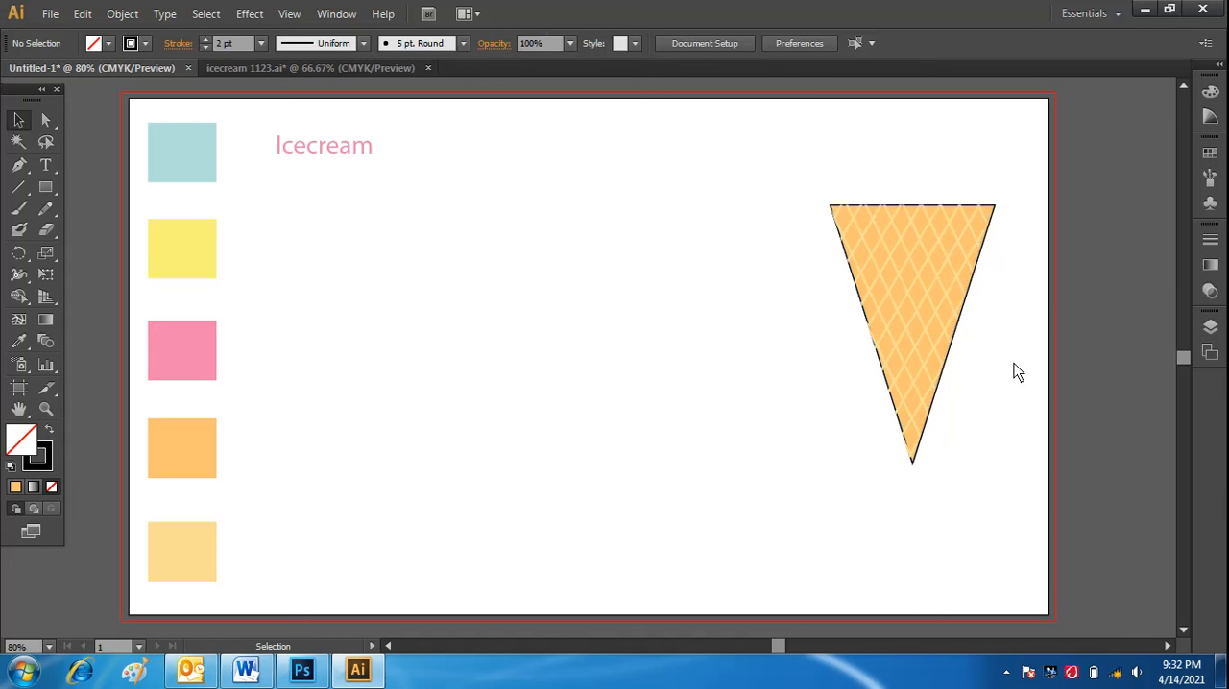
click(892, 291)
click(732, 415)
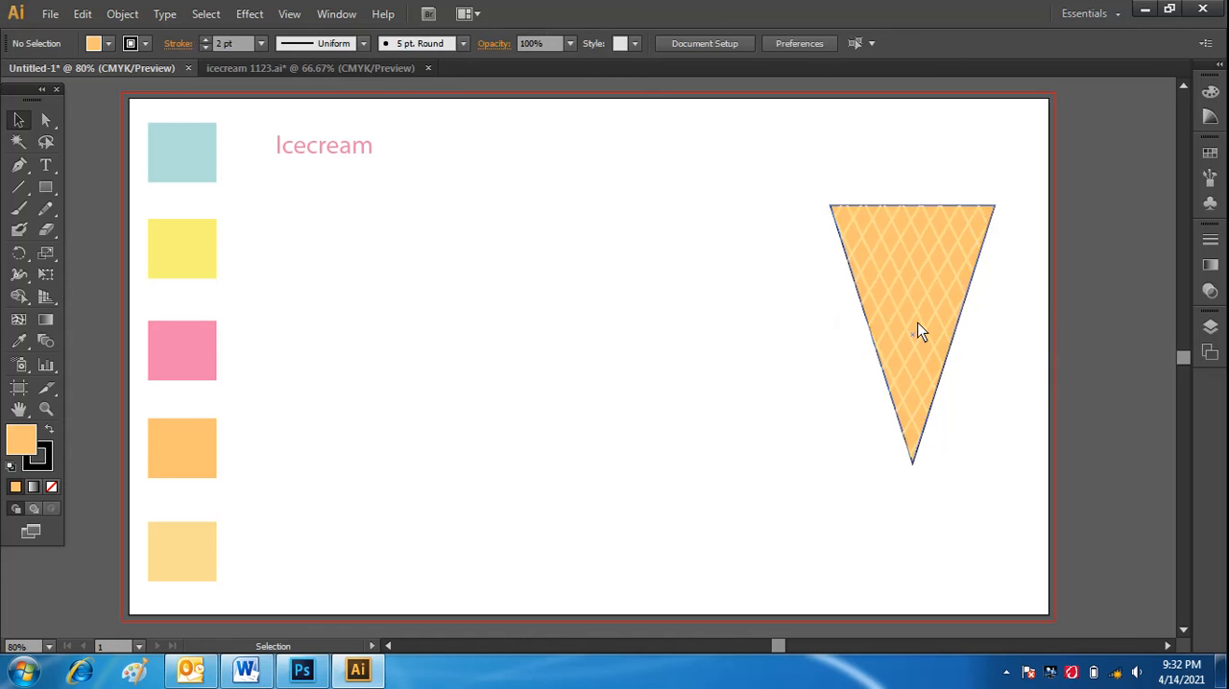
click(902, 327)
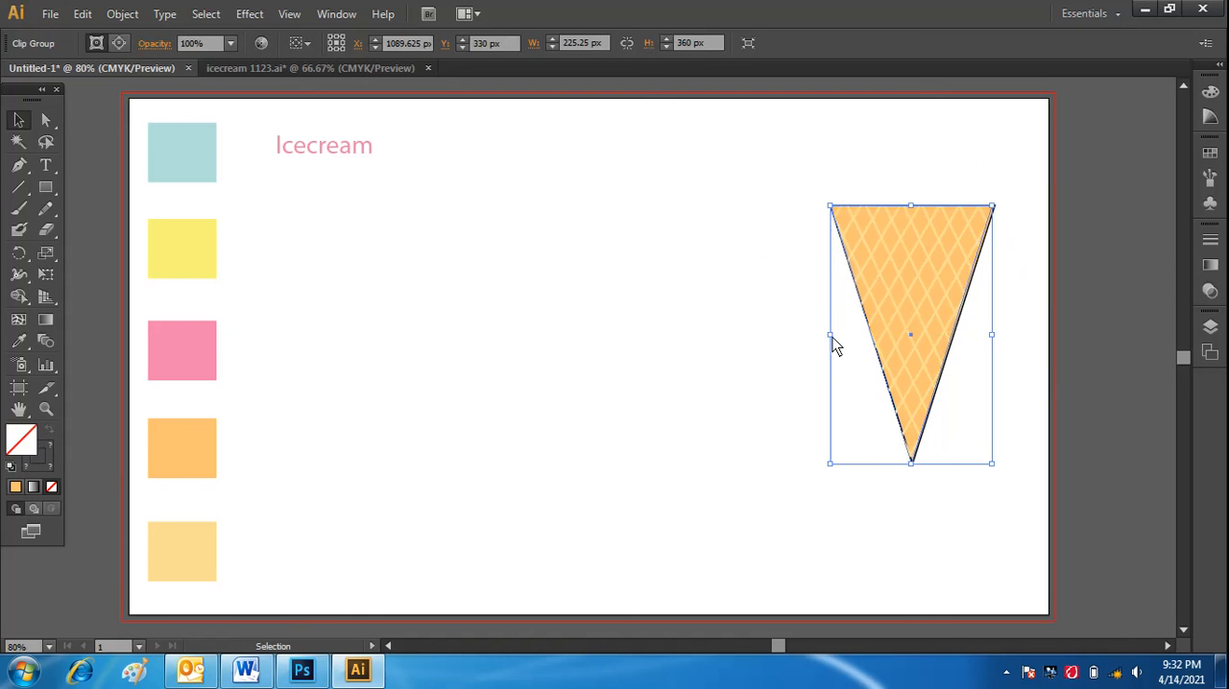
drag(831, 342, 831, 339)
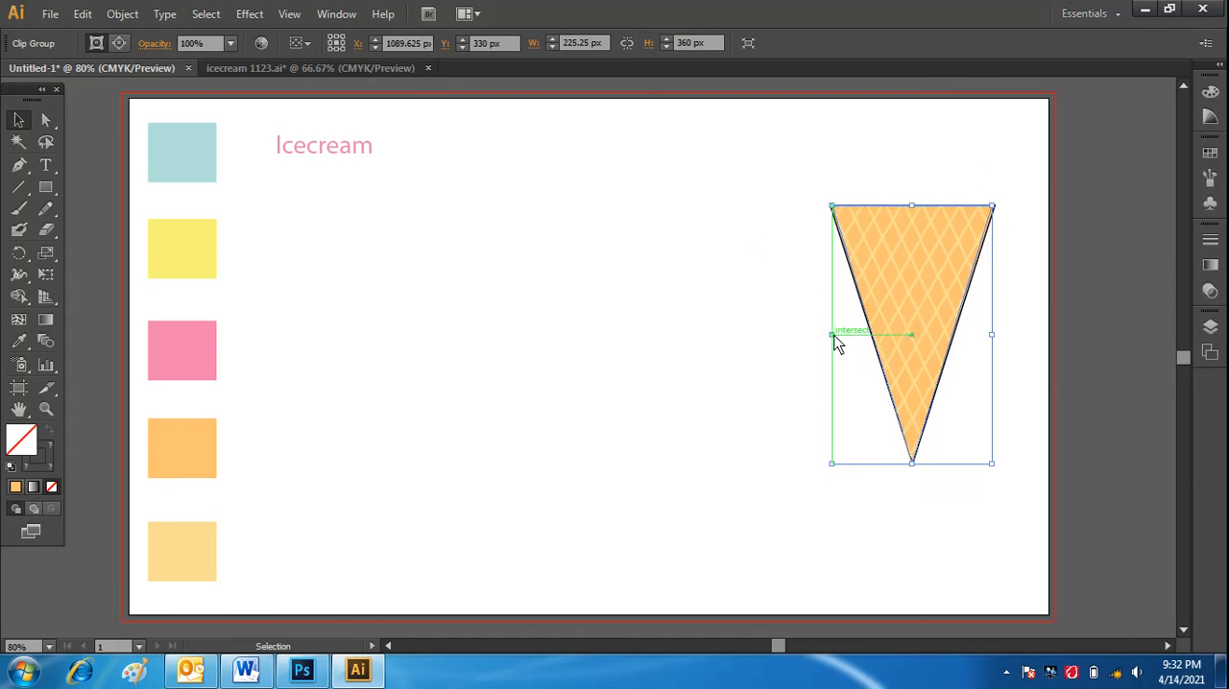
click(765, 393)
Group the orange cone and its clipped lattice together.
drag(800, 171, 988, 527)
right_click(913, 342)
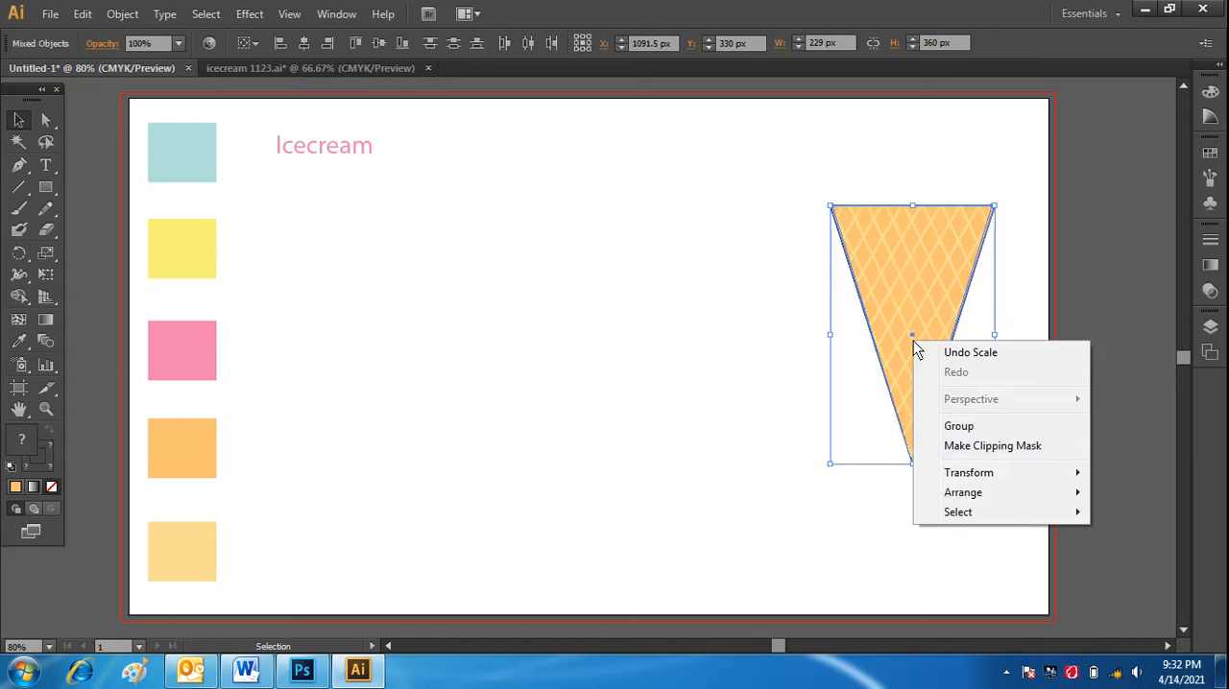
click(965, 427)
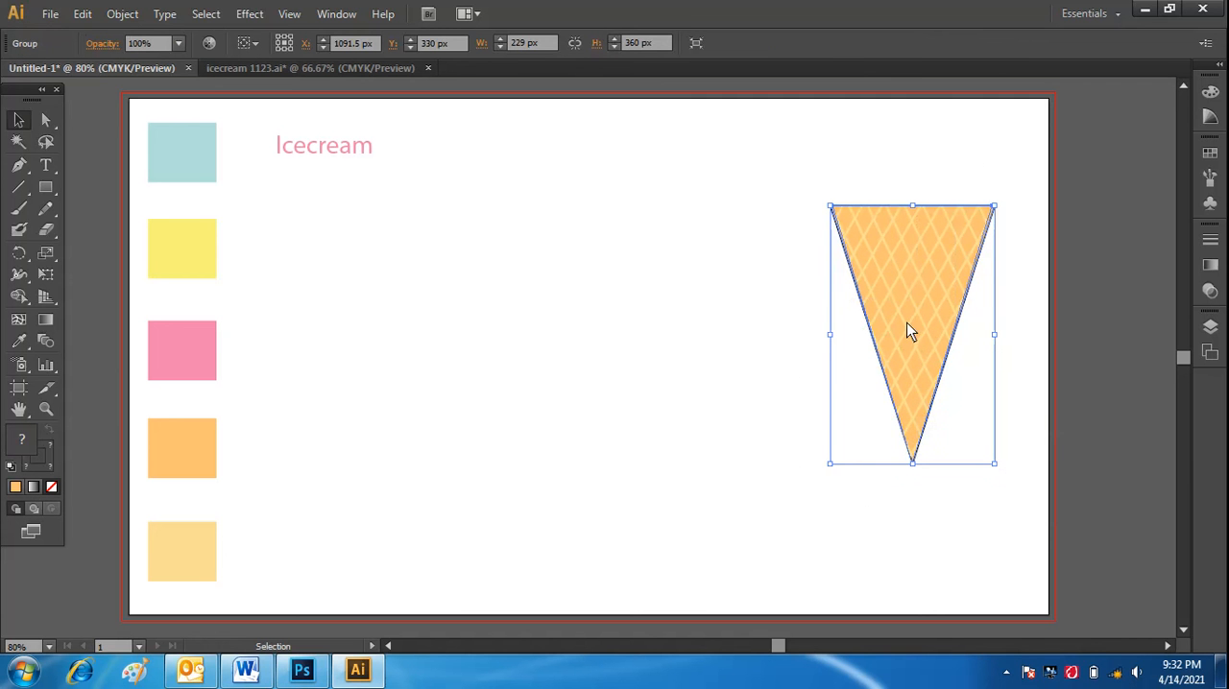
Place a duplicate of the grouped waffle cone in the open middle of the artboard, at about X 546.5 px, Y 447 px.
drag(909, 327, 507, 367)
click(740, 499)
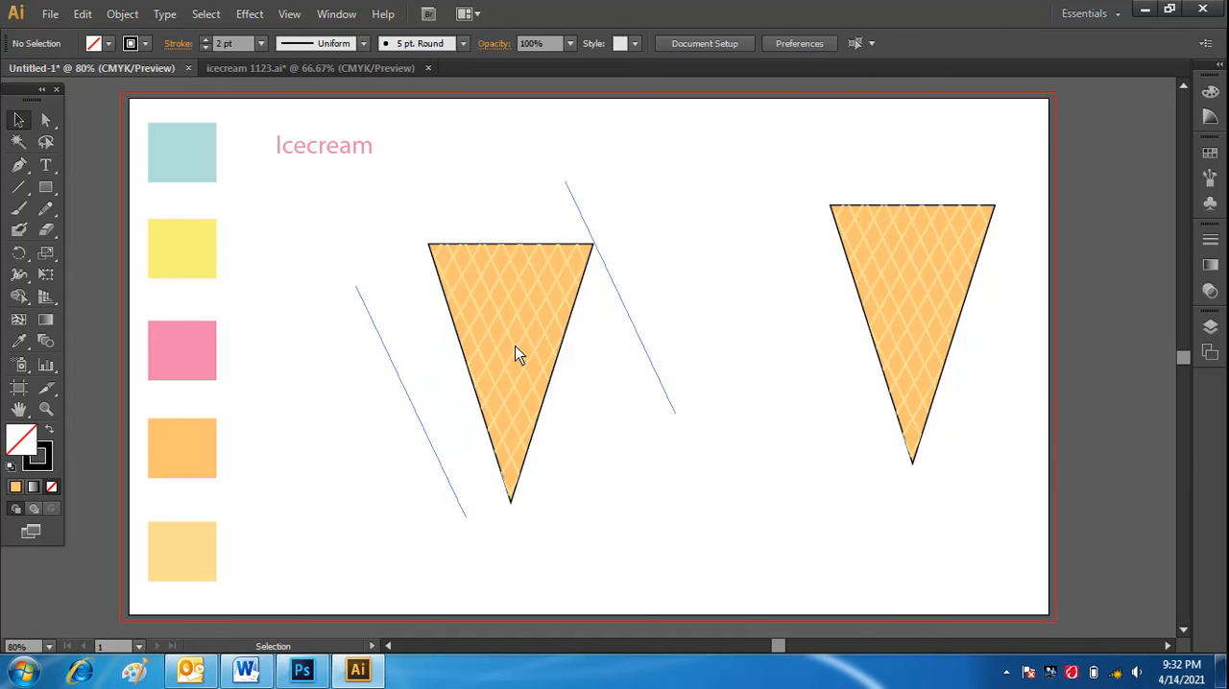
click(526, 375)
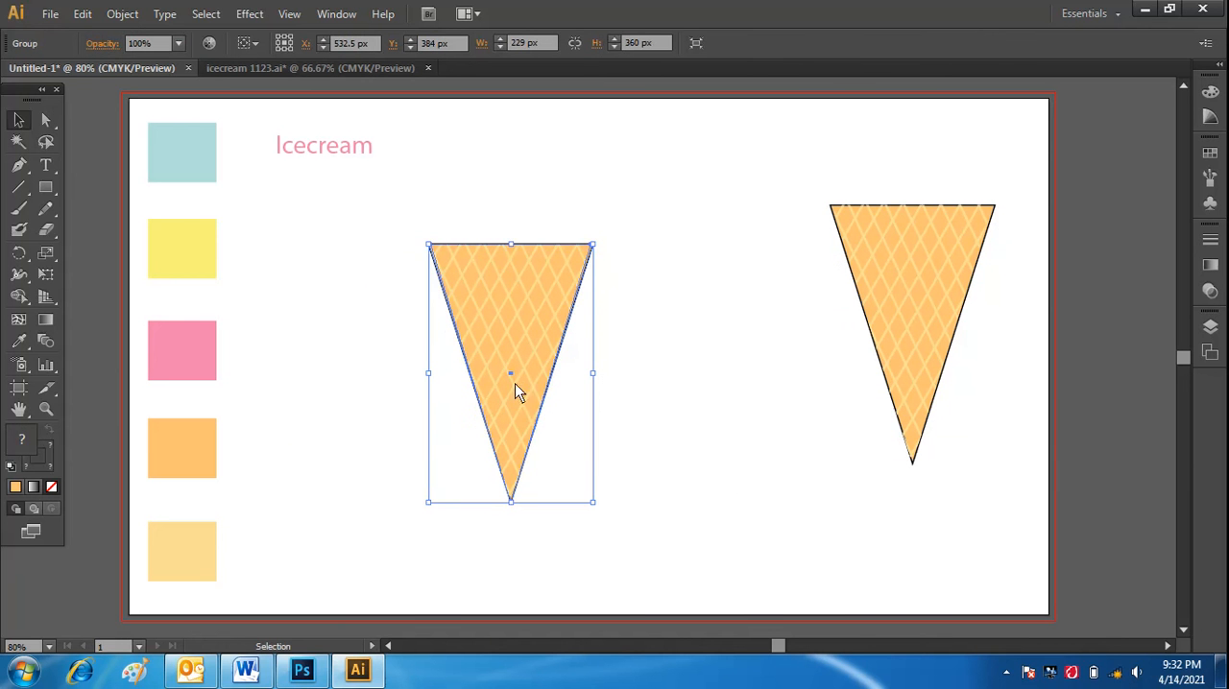
drag(511, 426, 521, 470)
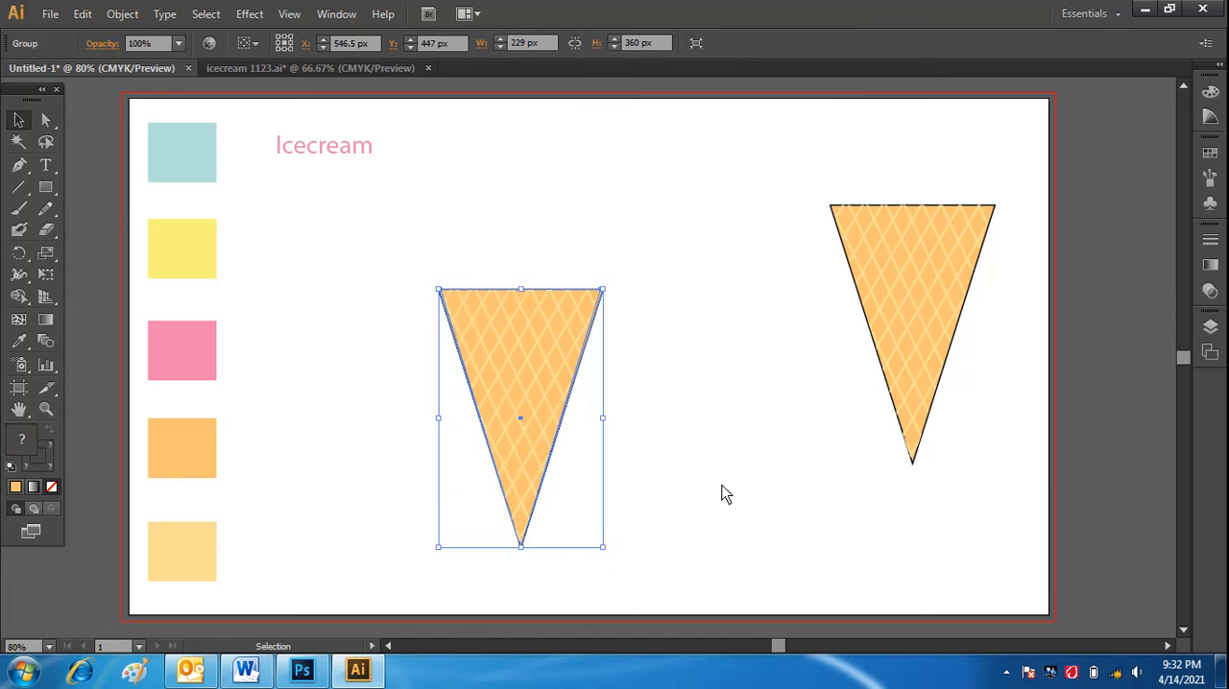
click(726, 493)
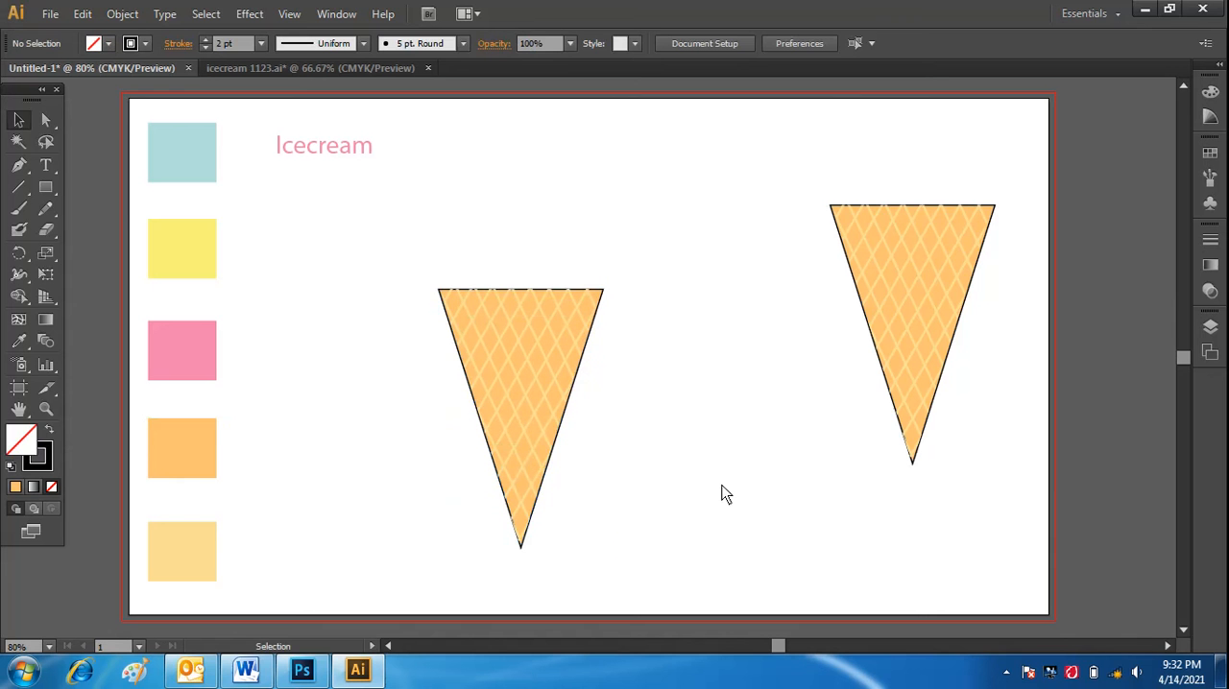
Draw a rounded rectangle about 325 px wide overlapping the middle cone's top edge and fill it with the pink swatch color.
alt+click(49, 190)
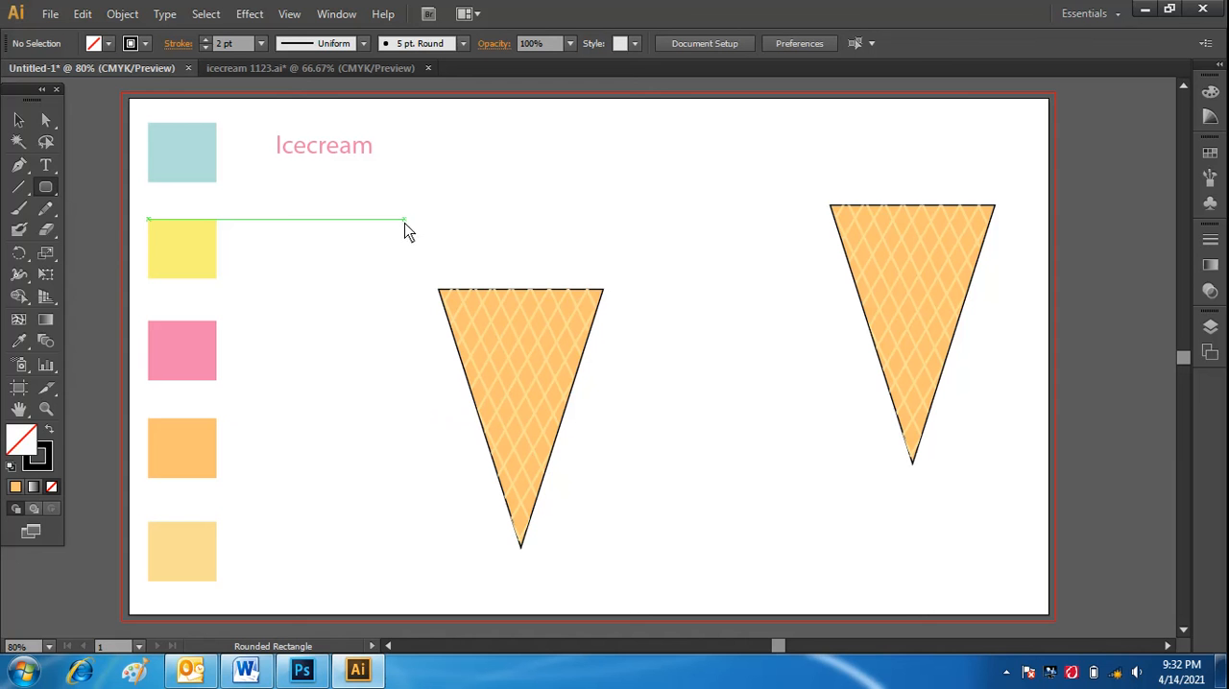
drag(405, 221, 643, 308)
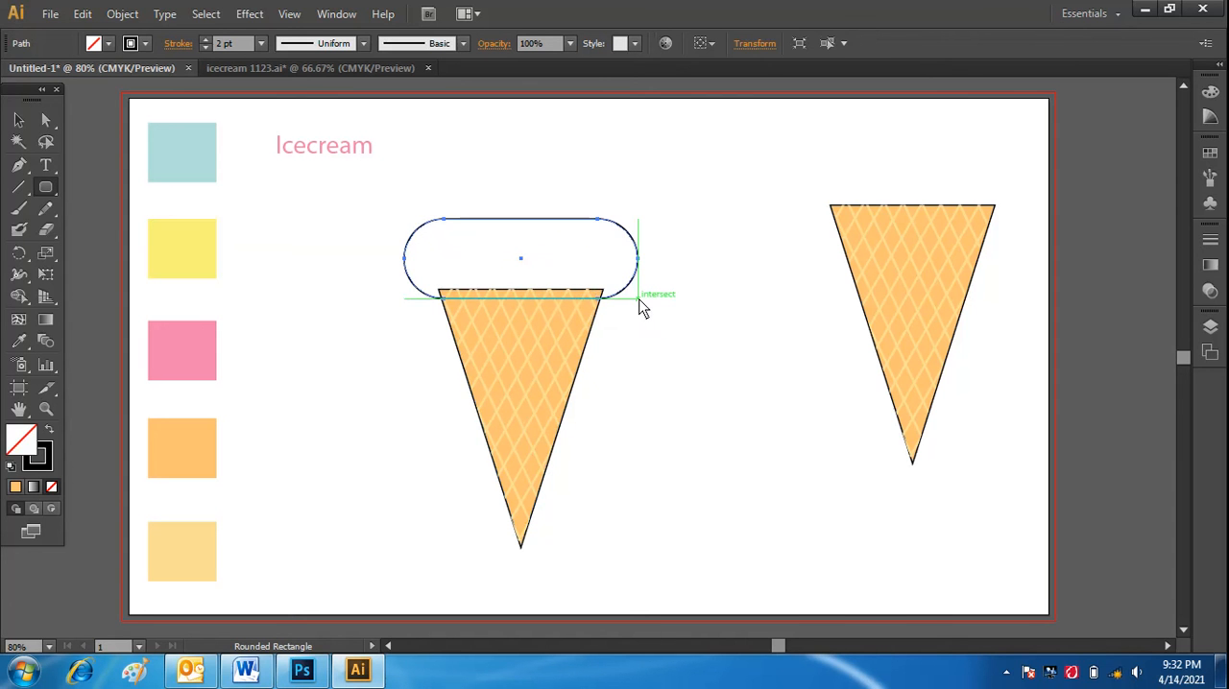
click(21, 342)
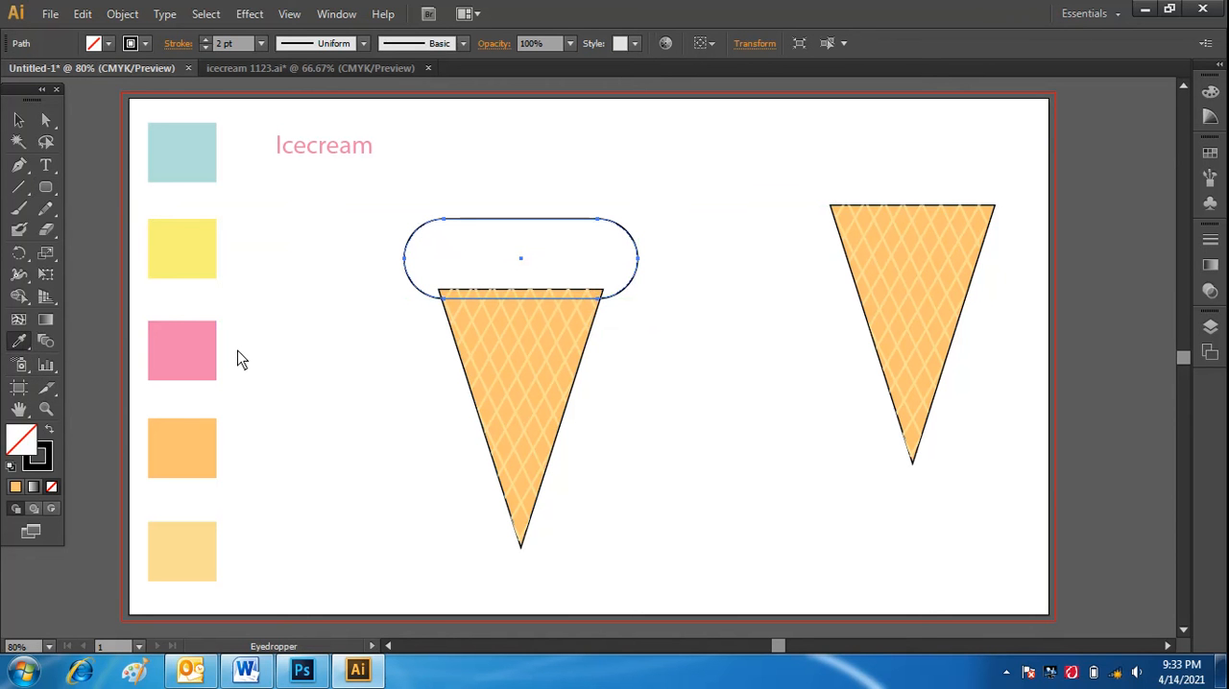
click(192, 328)
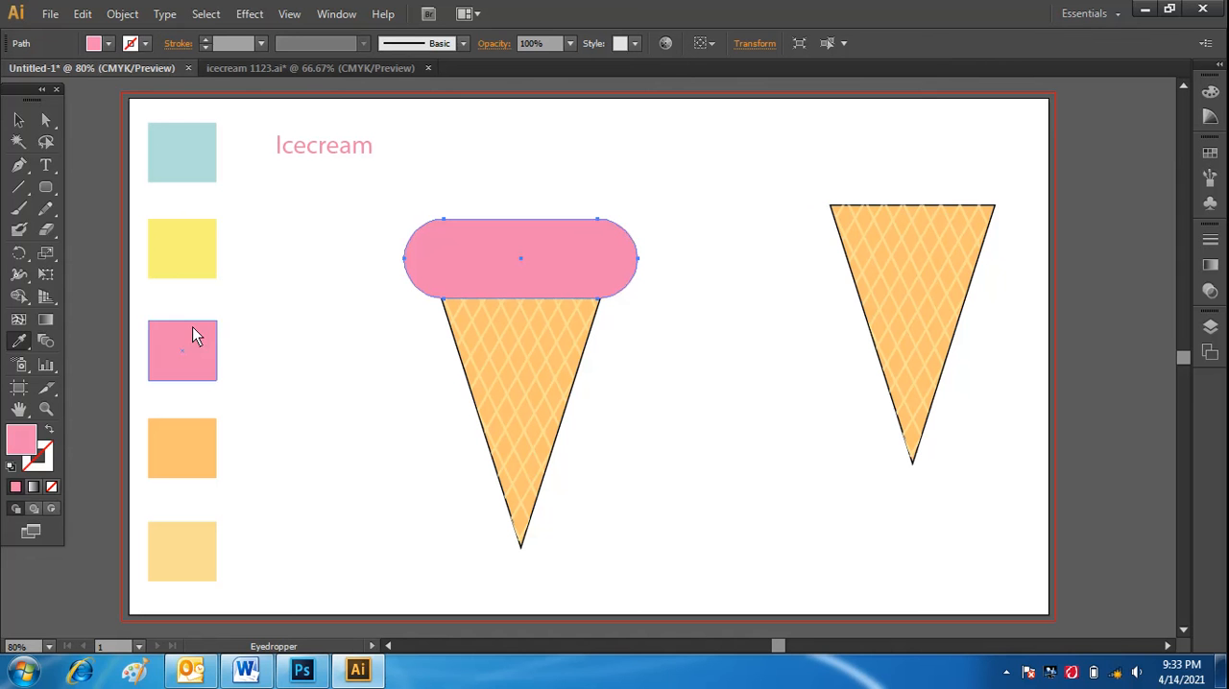
Give the pink rounded rectangle a black 3 pt outline.
click(18, 120)
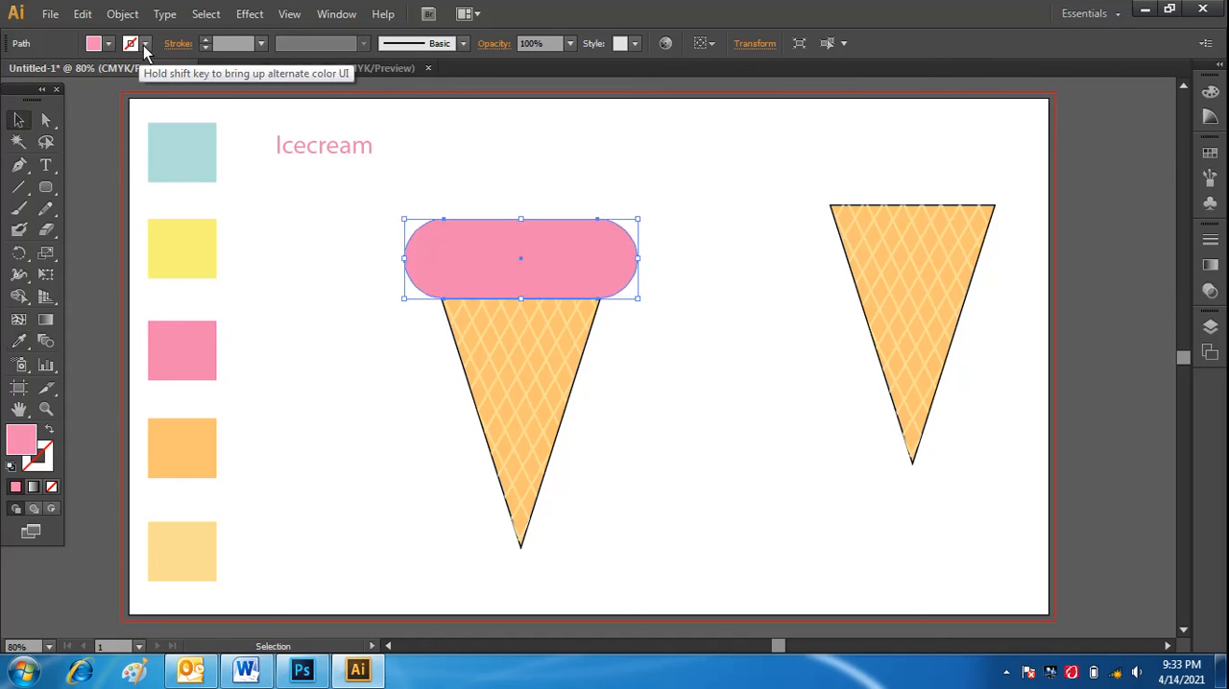
click(145, 43)
click(52, 75)
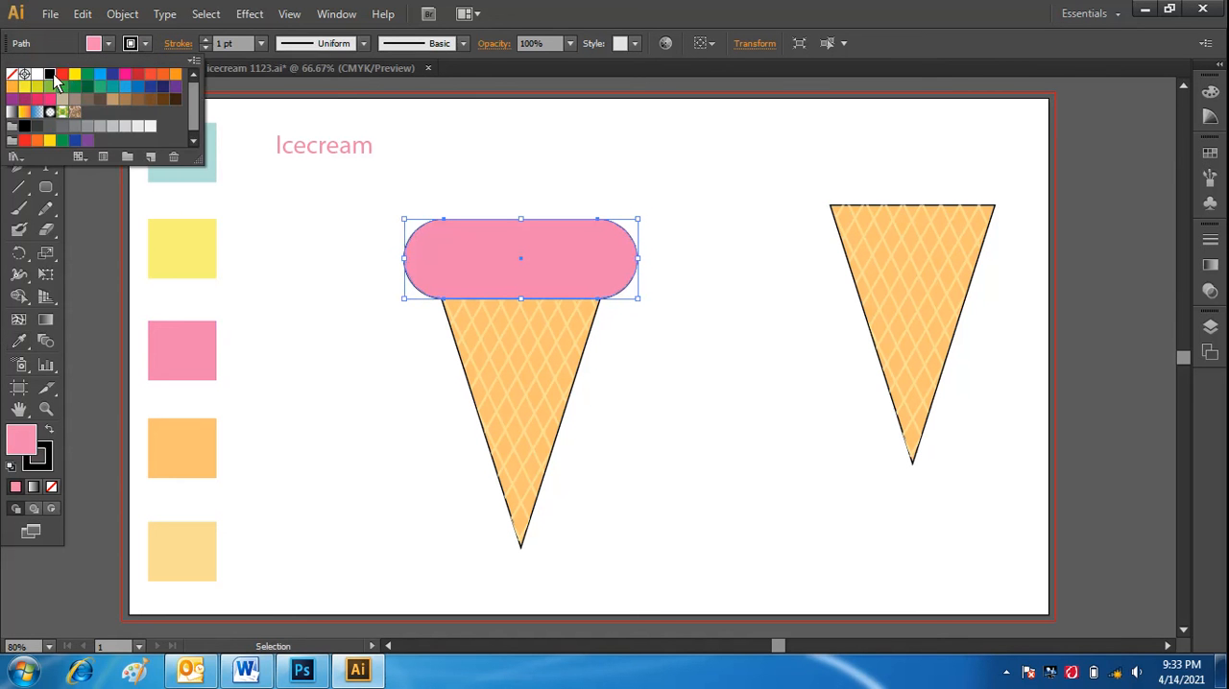
click(261, 45)
click(261, 45)
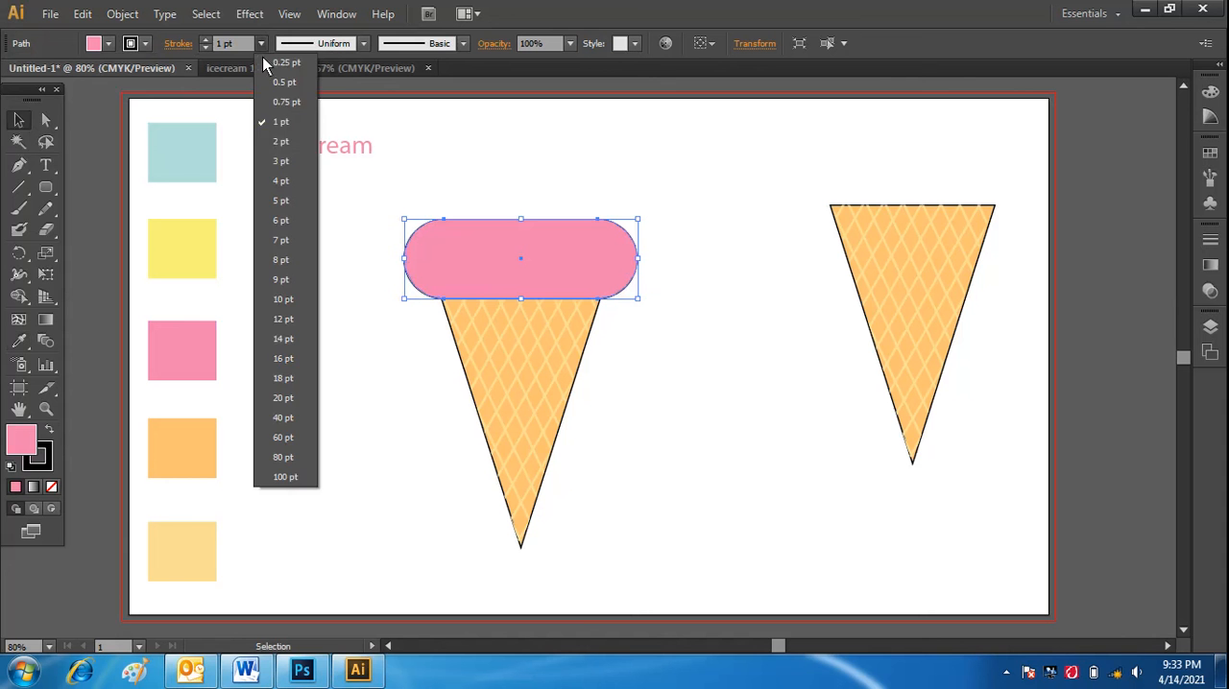
click(281, 161)
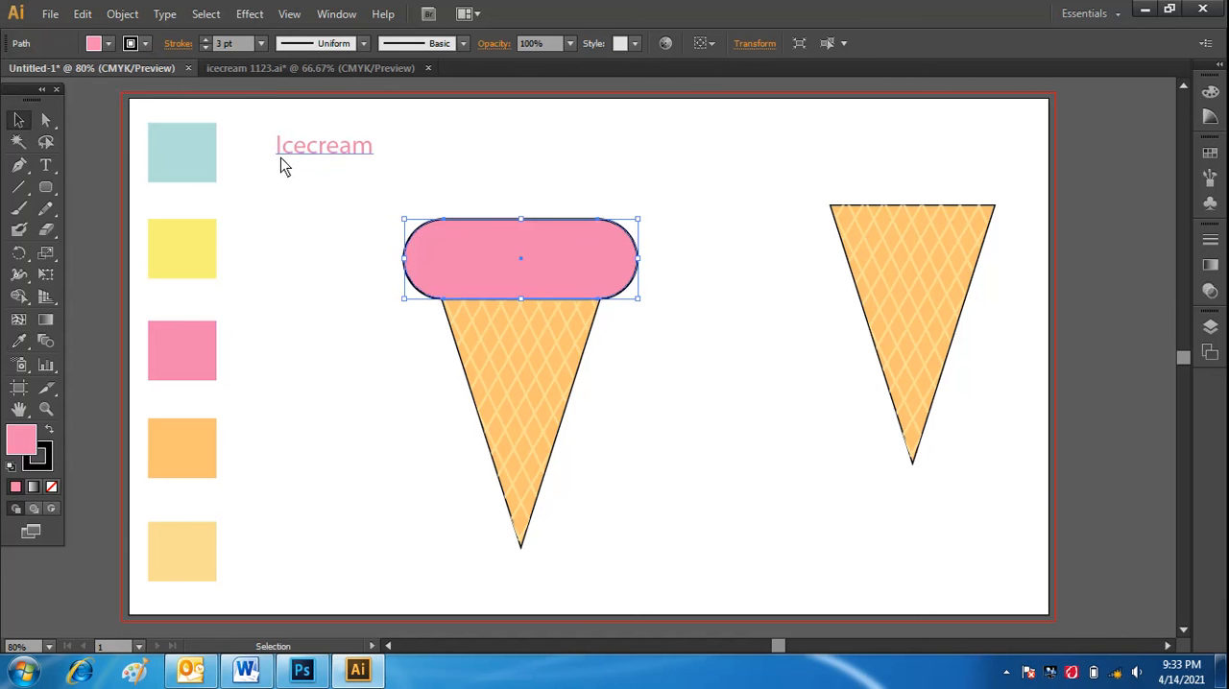
click(348, 451)
click(572, 271)
click(684, 380)
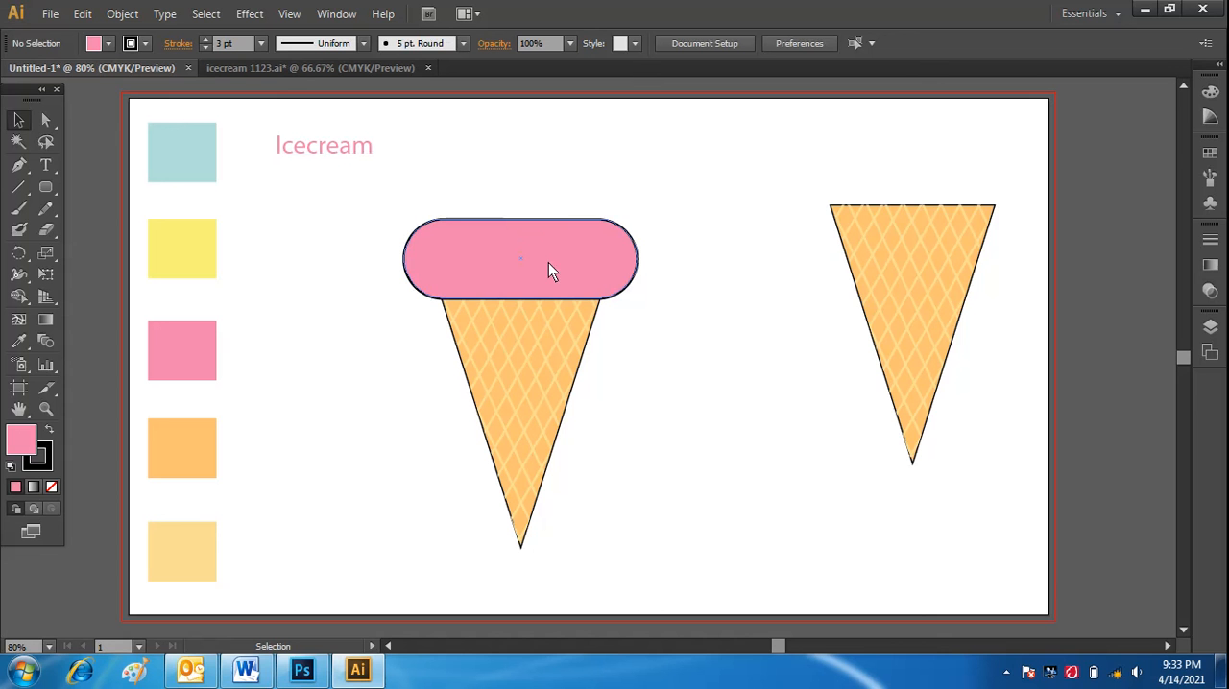
Duplicate the pink rounded shape above itself, scale the copy down slightly and center it over the lower one.
drag(548, 263, 542, 185)
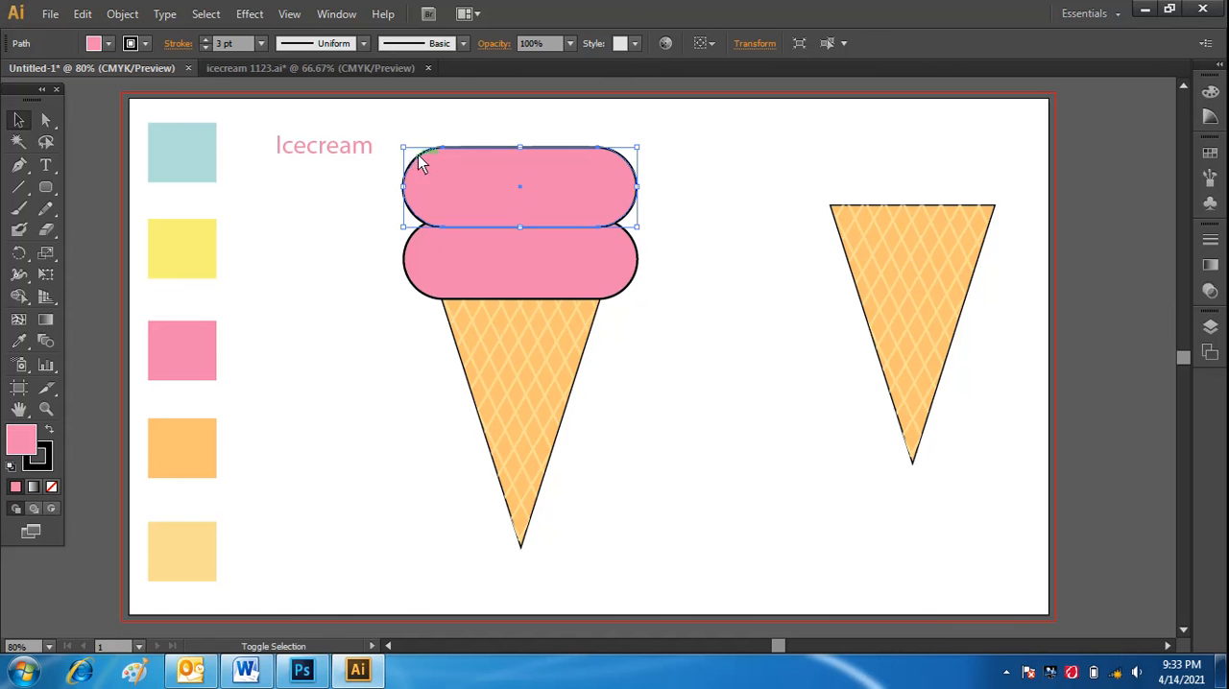
drag(405, 148, 420, 157)
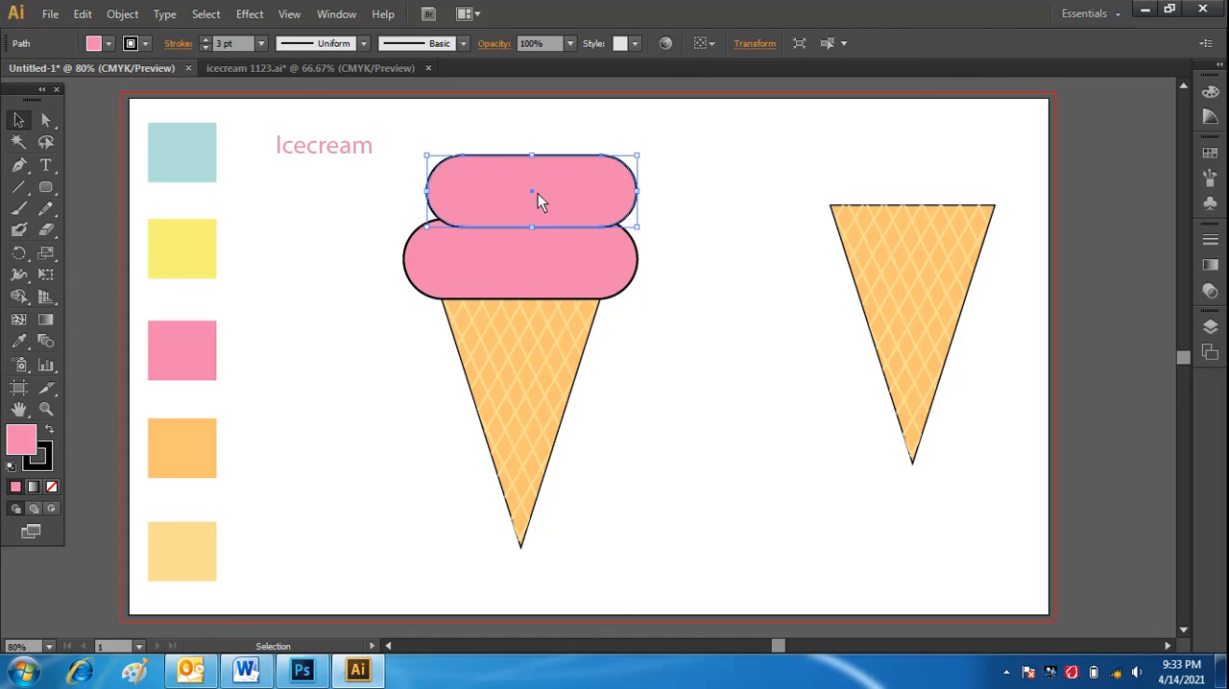
drag(554, 197, 541, 196)
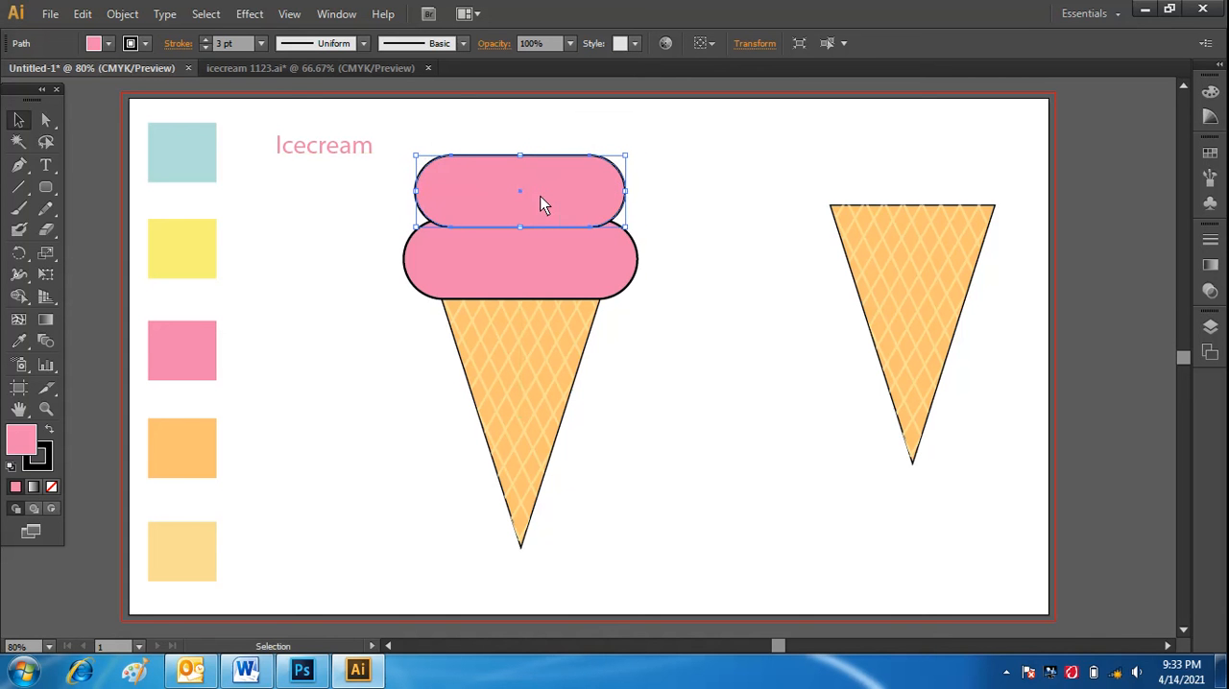
click(717, 266)
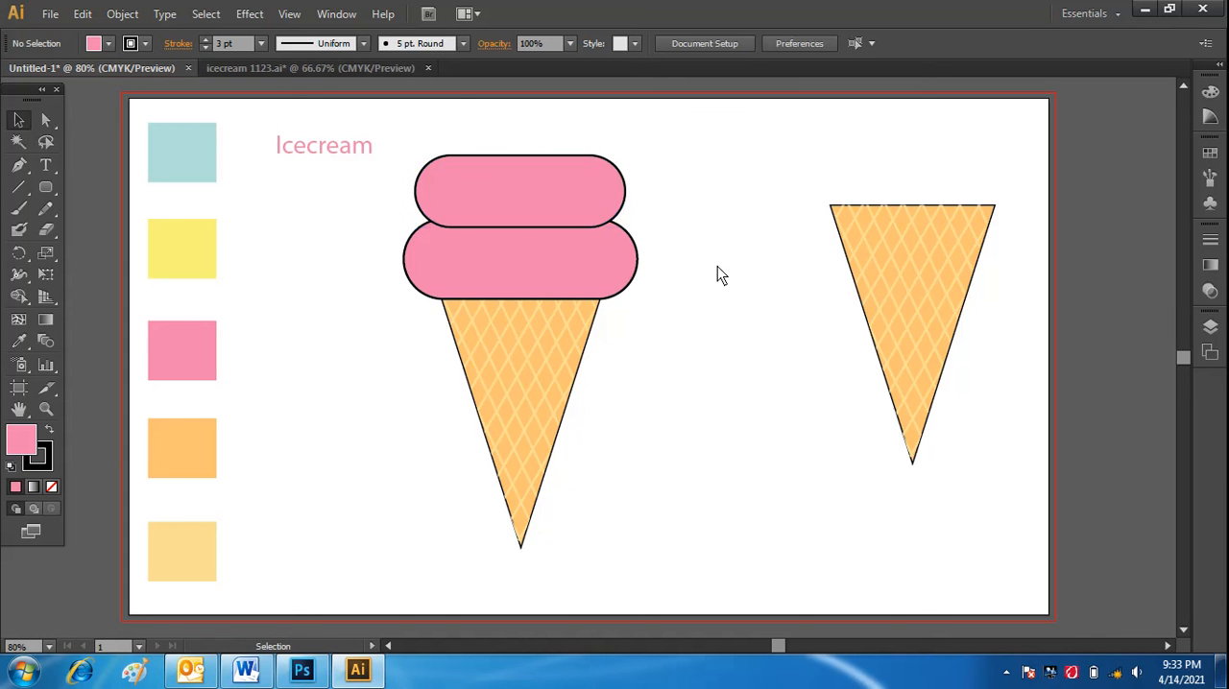
Send the smaller upper pink shape to the back, and move the whole ice cream down 50 px.
right_click(571, 199)
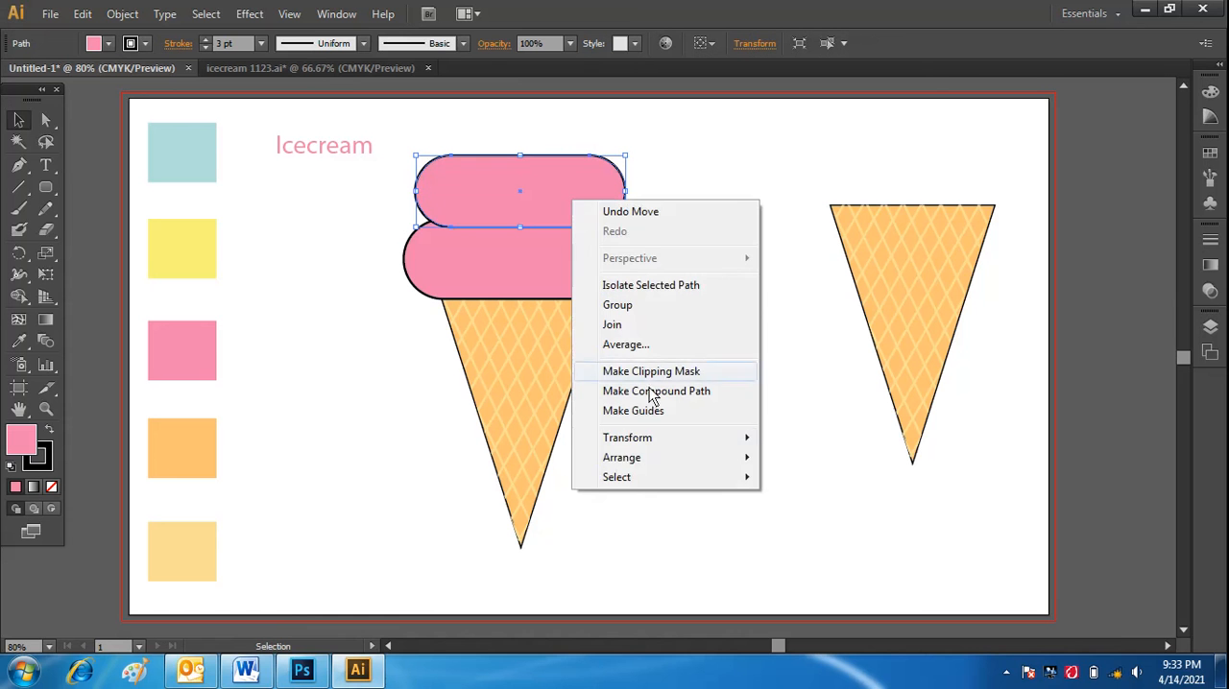
mouse_move(670, 463)
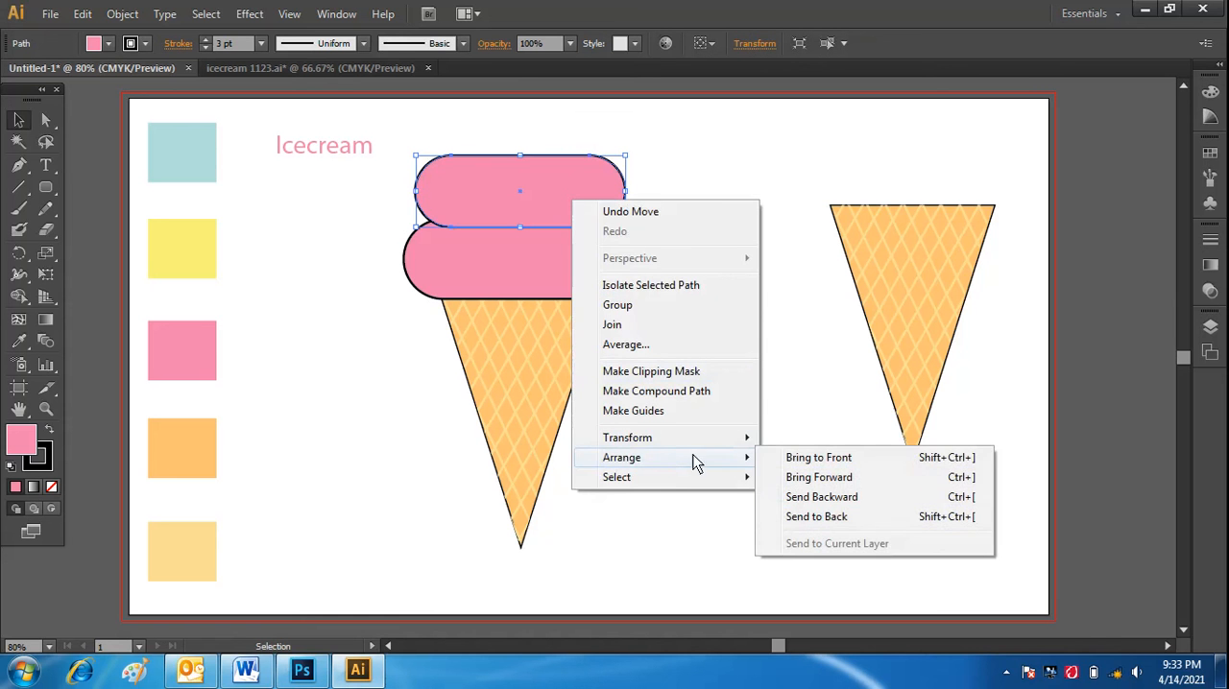
click(788, 520)
click(730, 408)
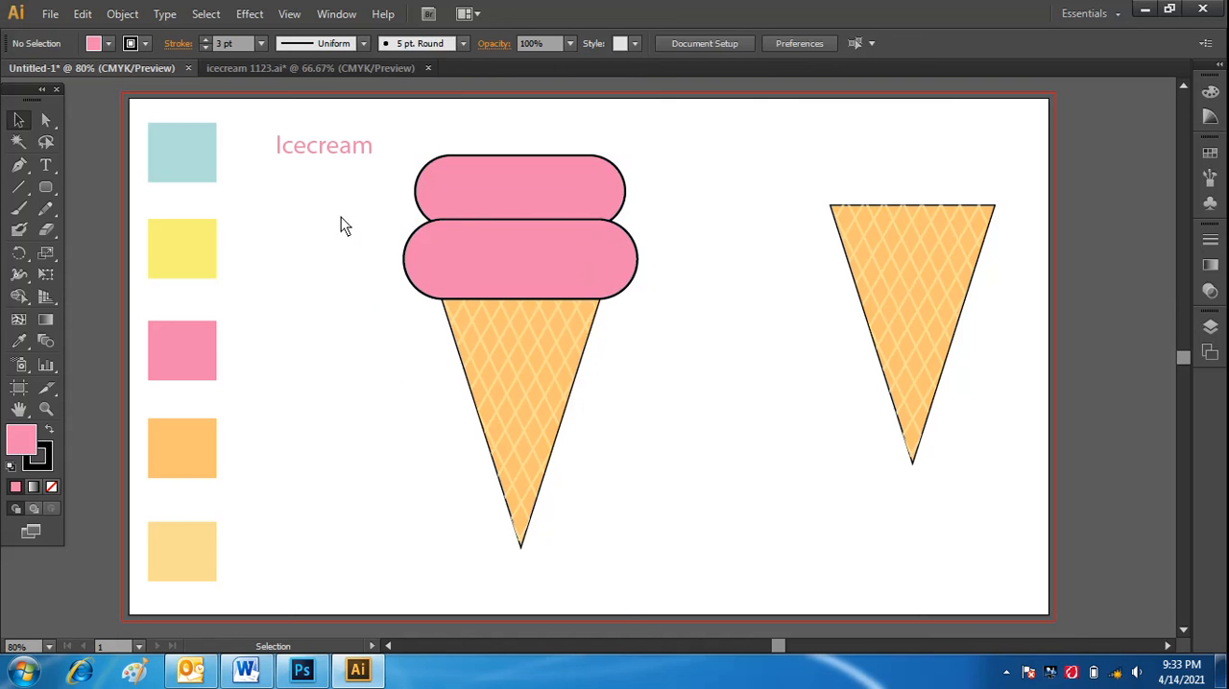
drag(413, 149, 624, 477)
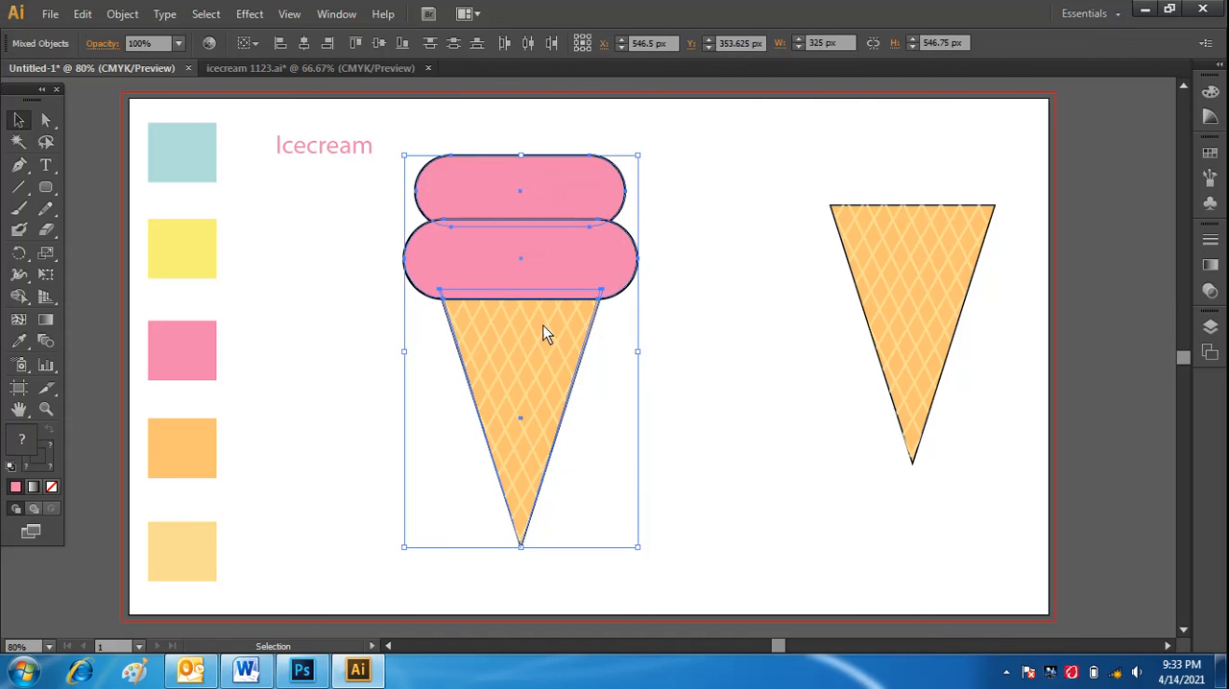
drag(529, 263, 529, 298)
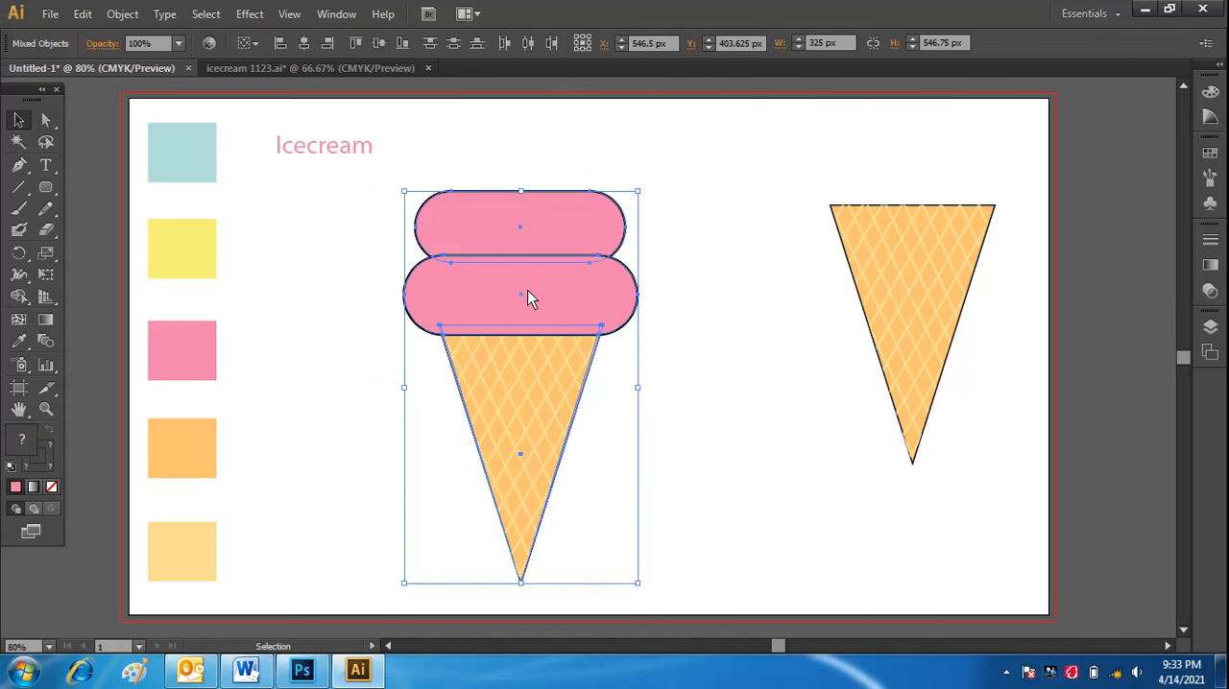
Fill the upper pink scoop with the light blue swatch color.
click(743, 416)
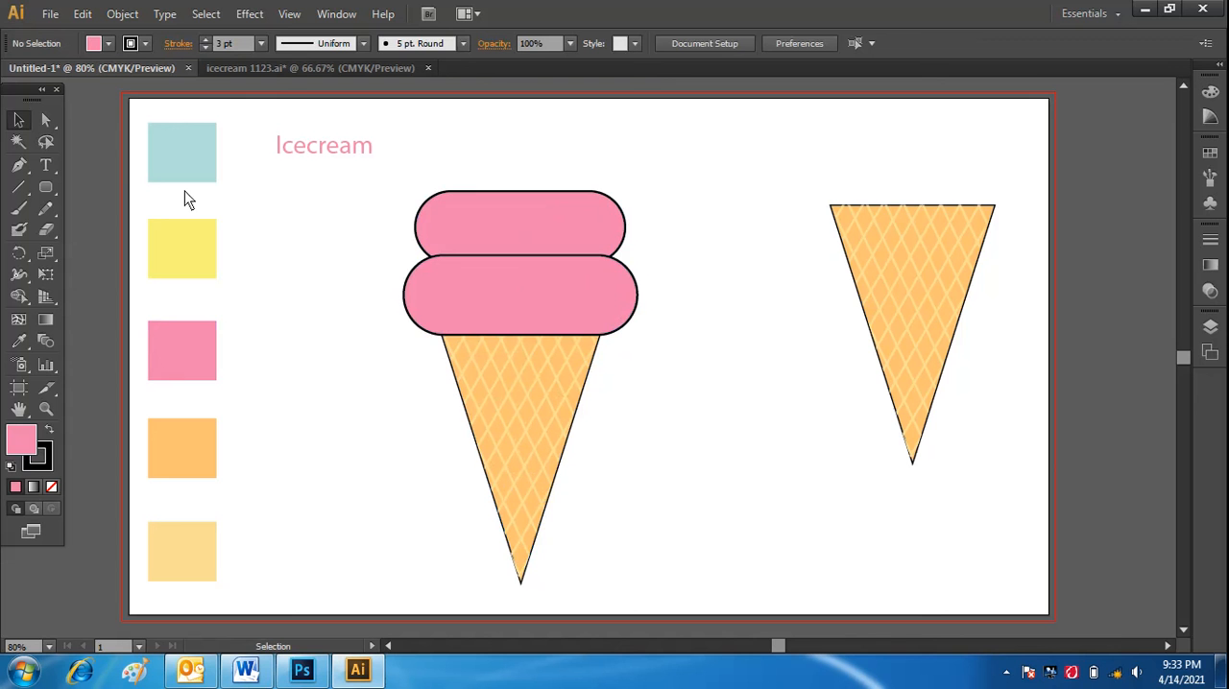
click(488, 225)
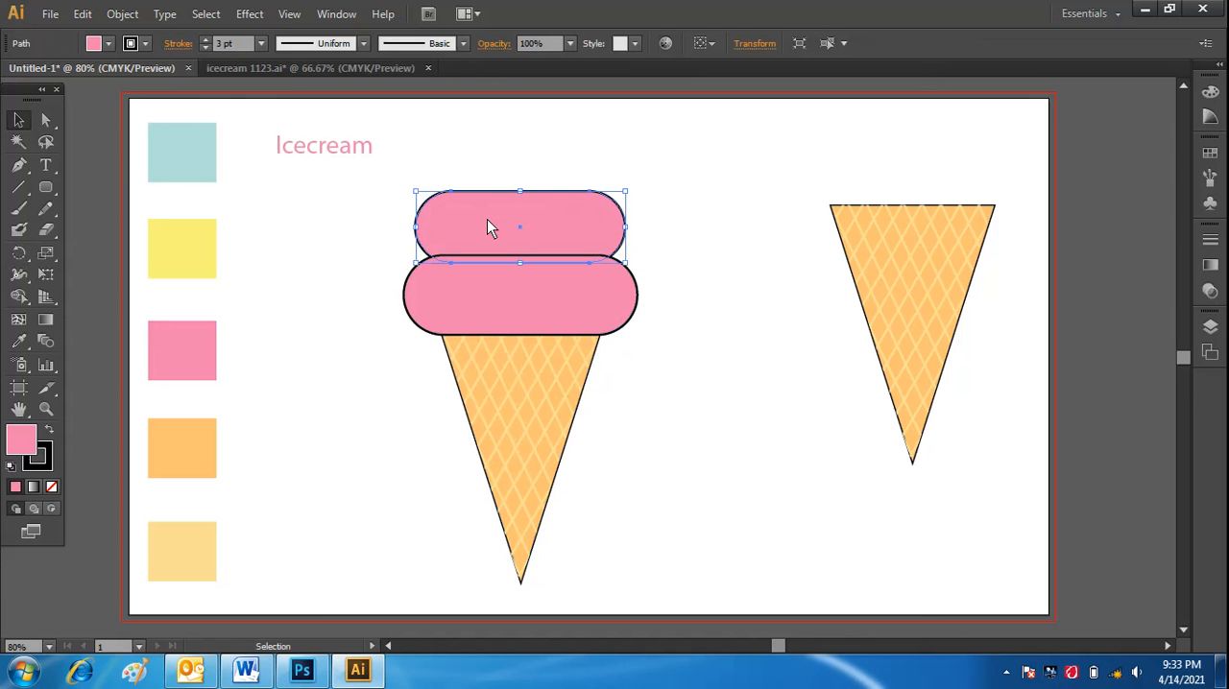
click(19, 341)
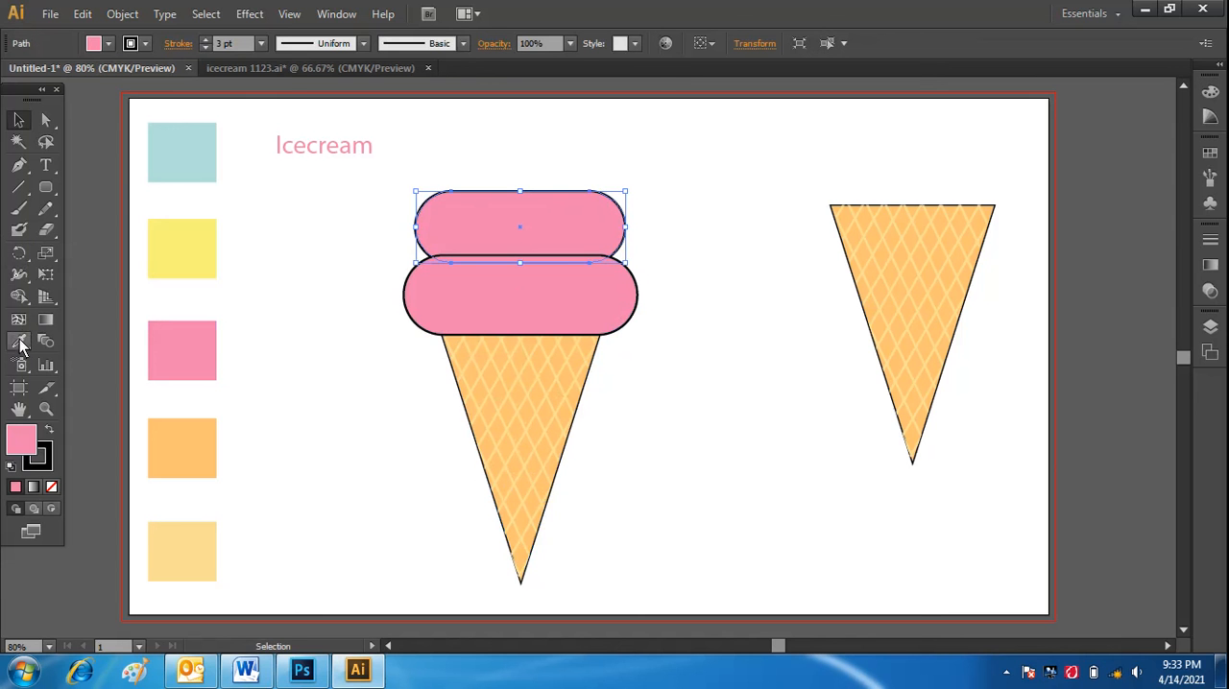
click(168, 151)
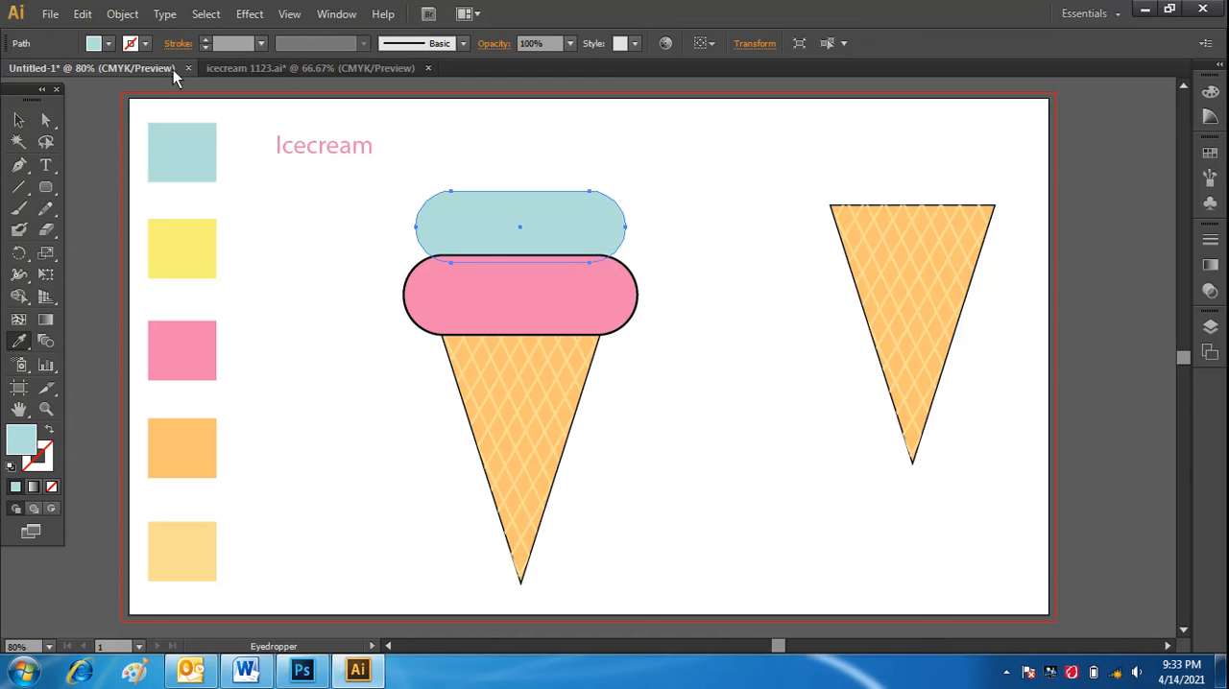
Give the light blue upper scoop a black 3 pt outline.
click(146, 44)
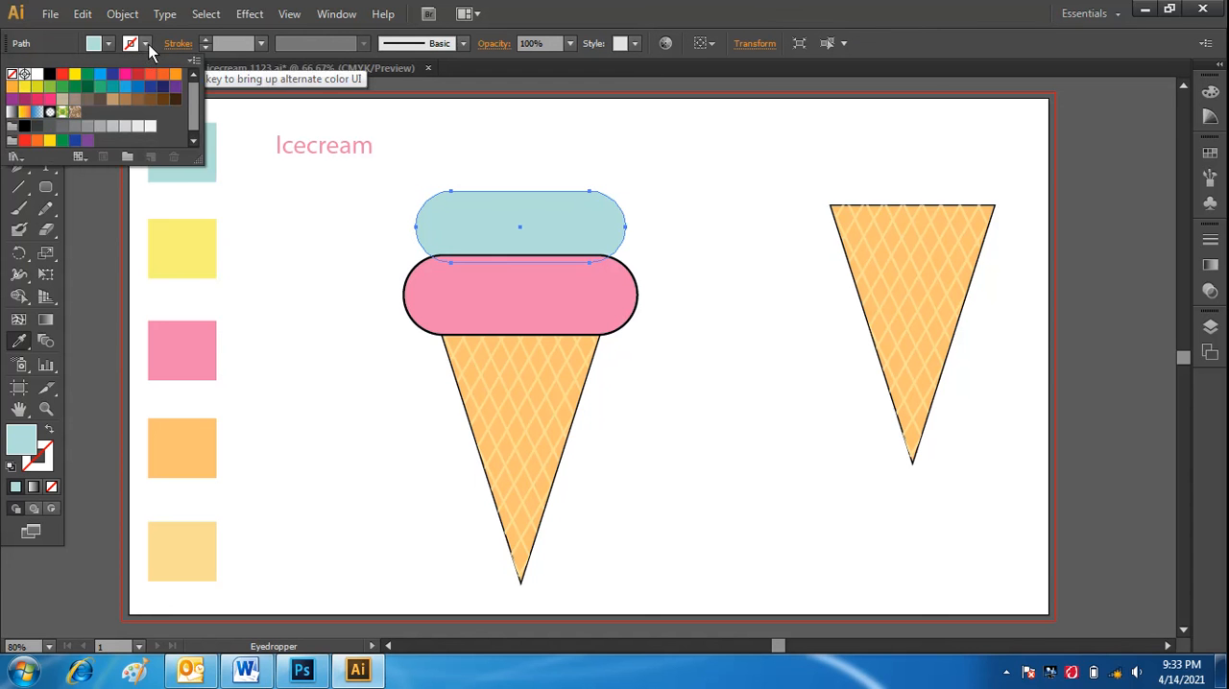
click(49, 74)
click(259, 45)
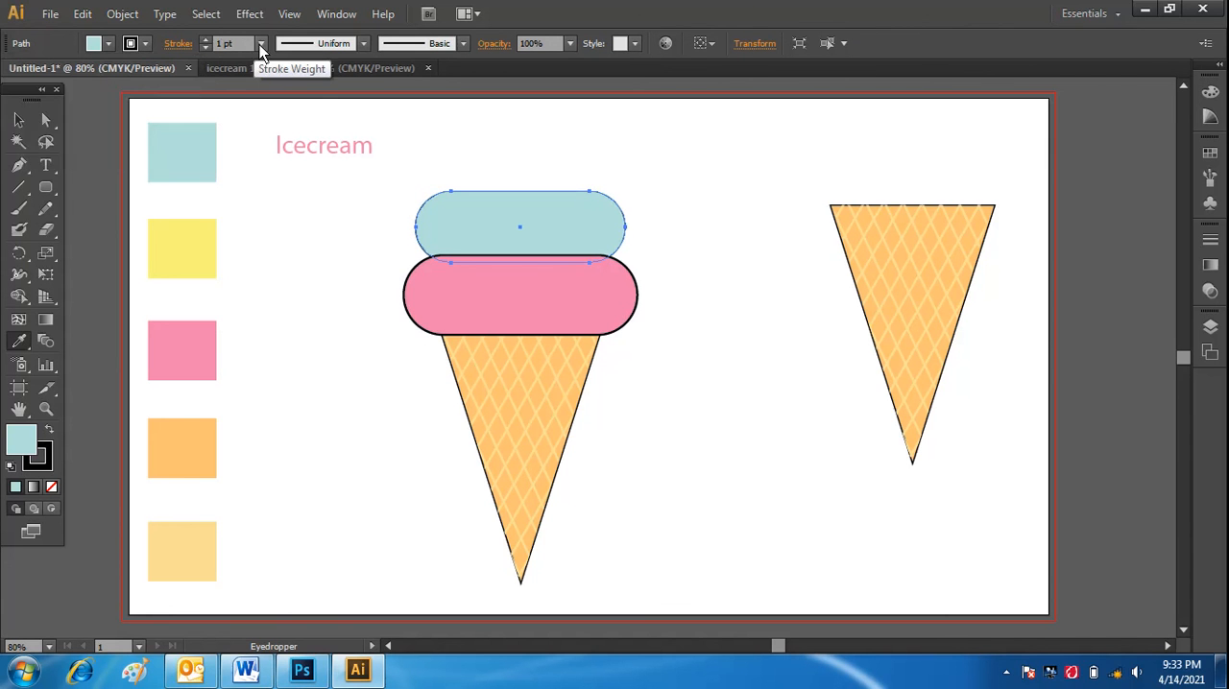
click(259, 44)
click(281, 163)
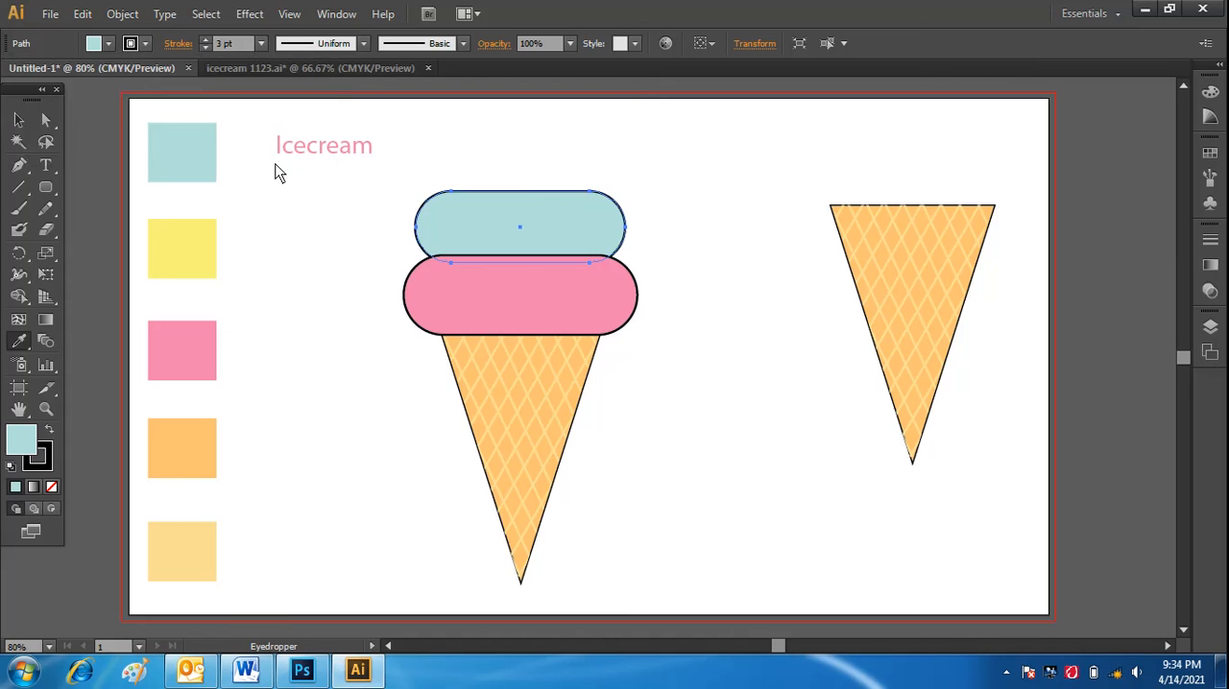
click(18, 121)
click(348, 331)
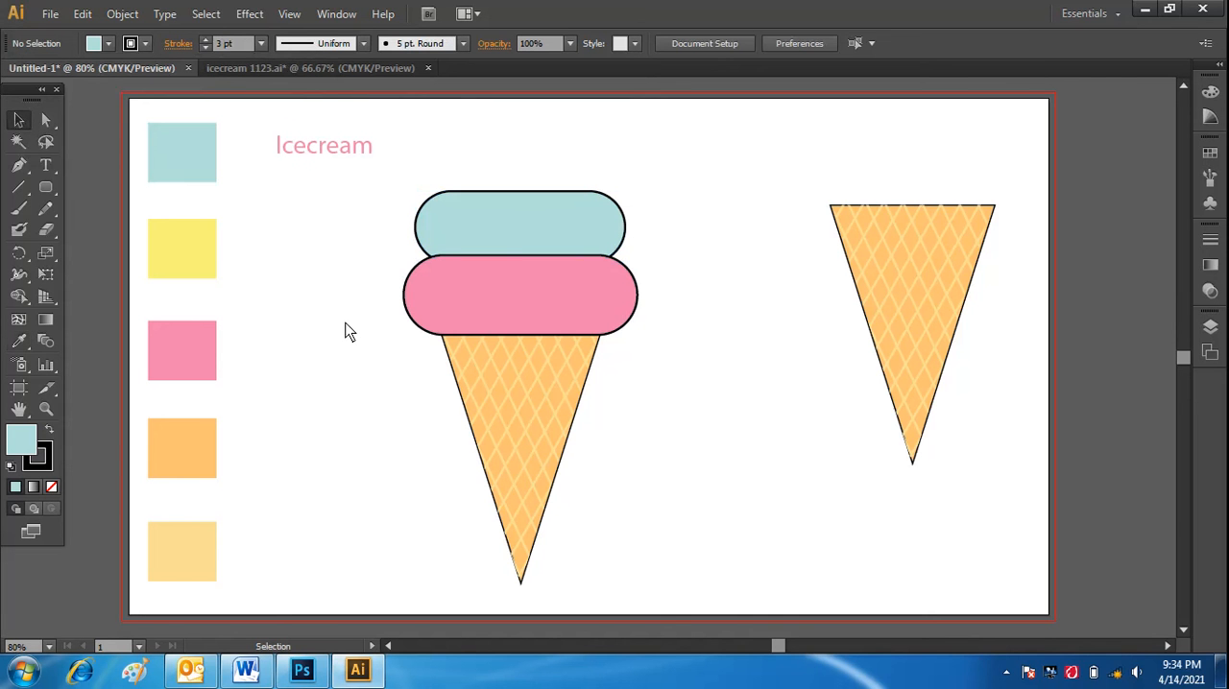
Draw a closed, unfilled curved peak along the blue scoop's upper edge with the Pen tool, its pointed tip leaning right.
click(18, 166)
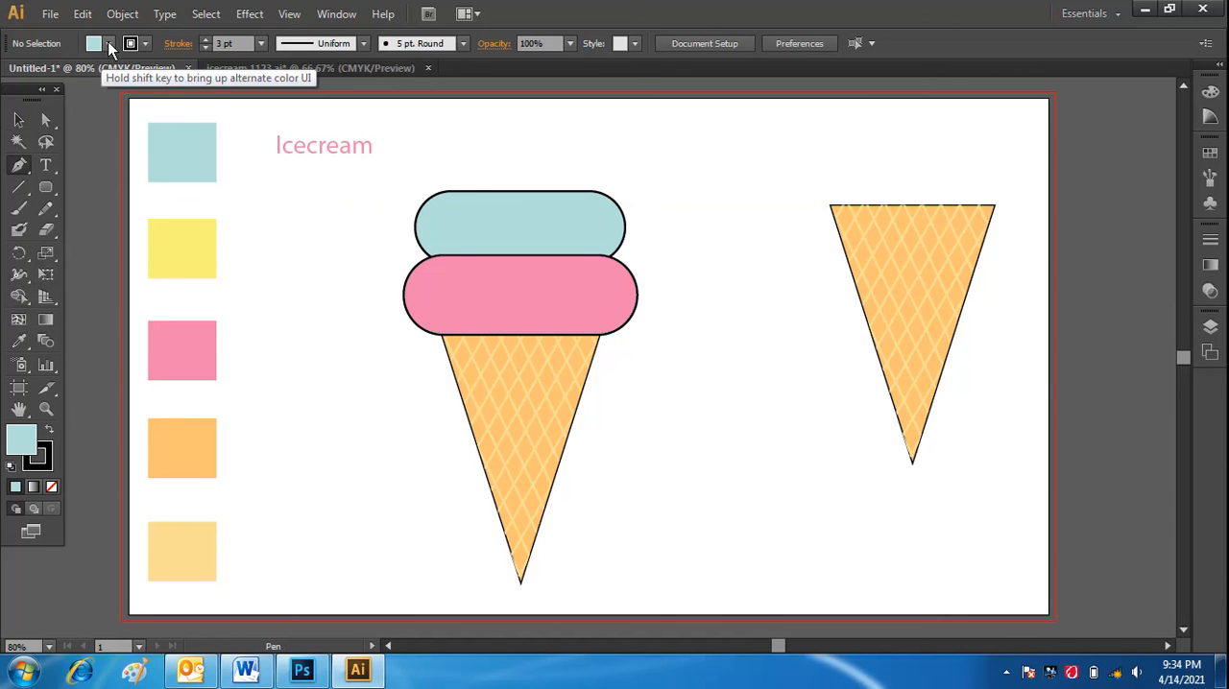
click(109, 45)
click(12, 74)
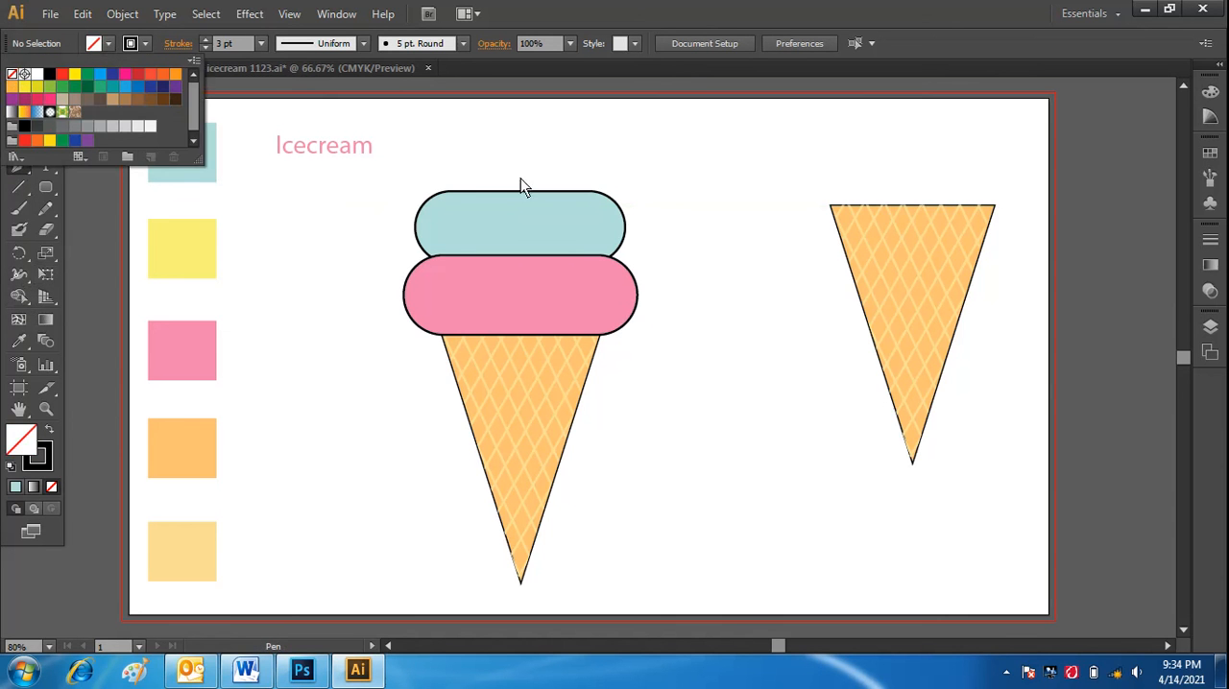
click(466, 192)
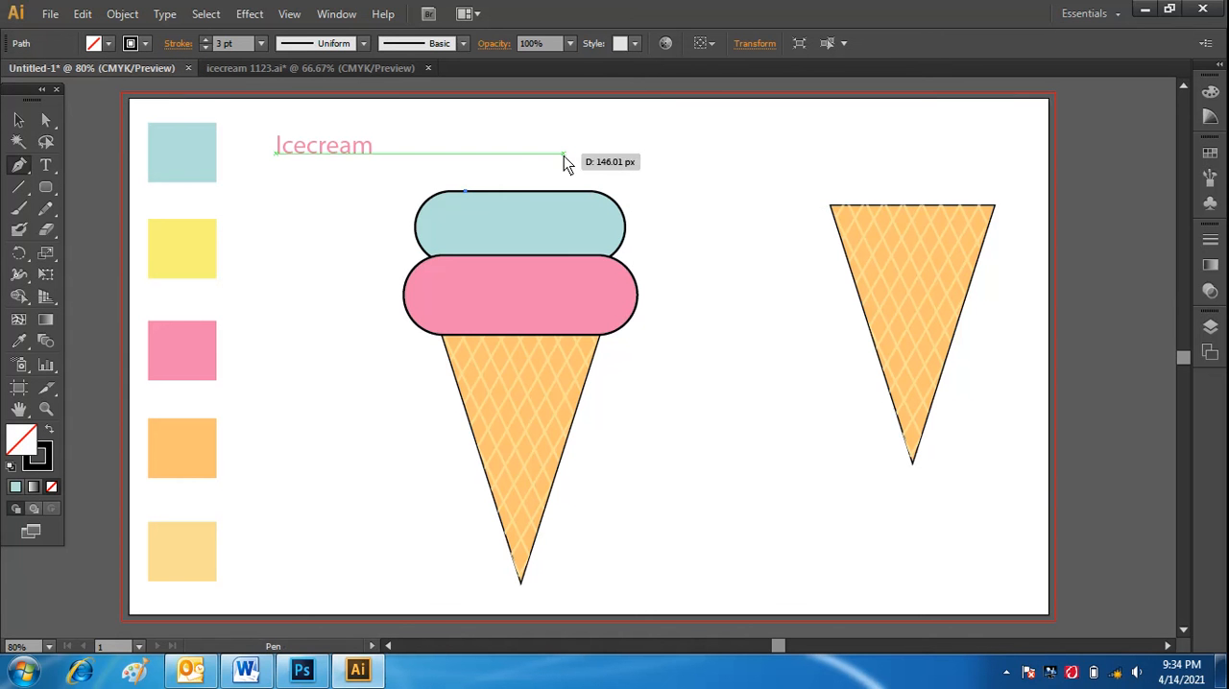
drag(558, 154, 598, 131)
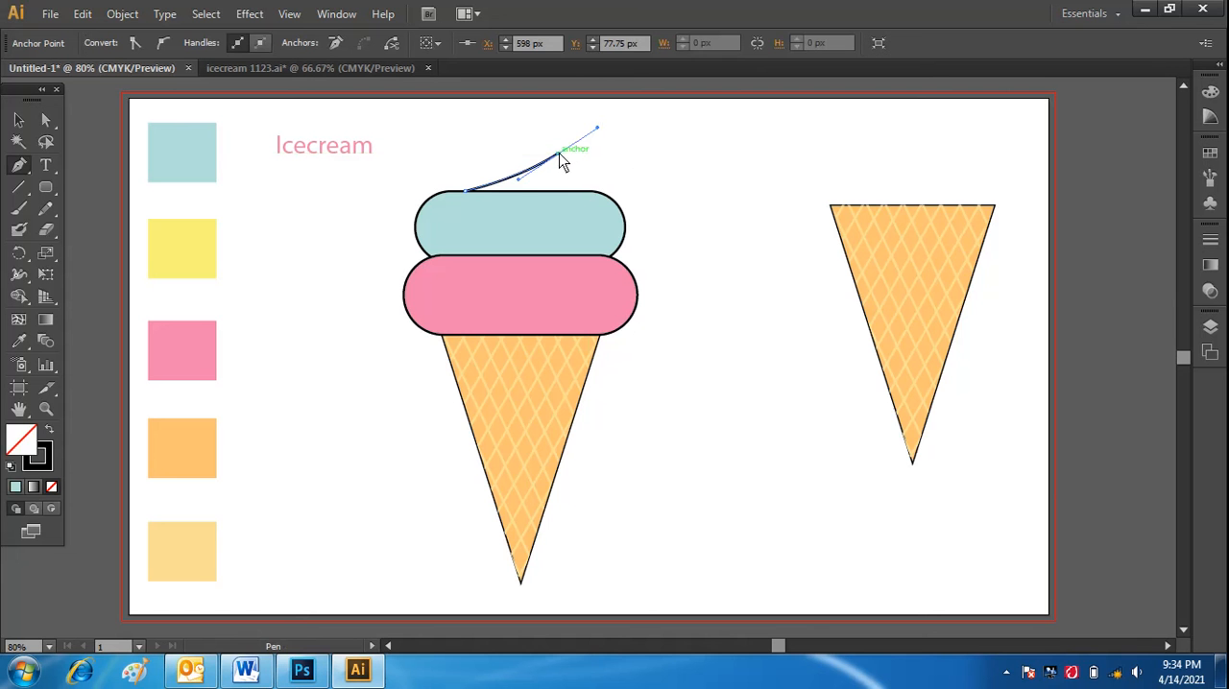
click(558, 155)
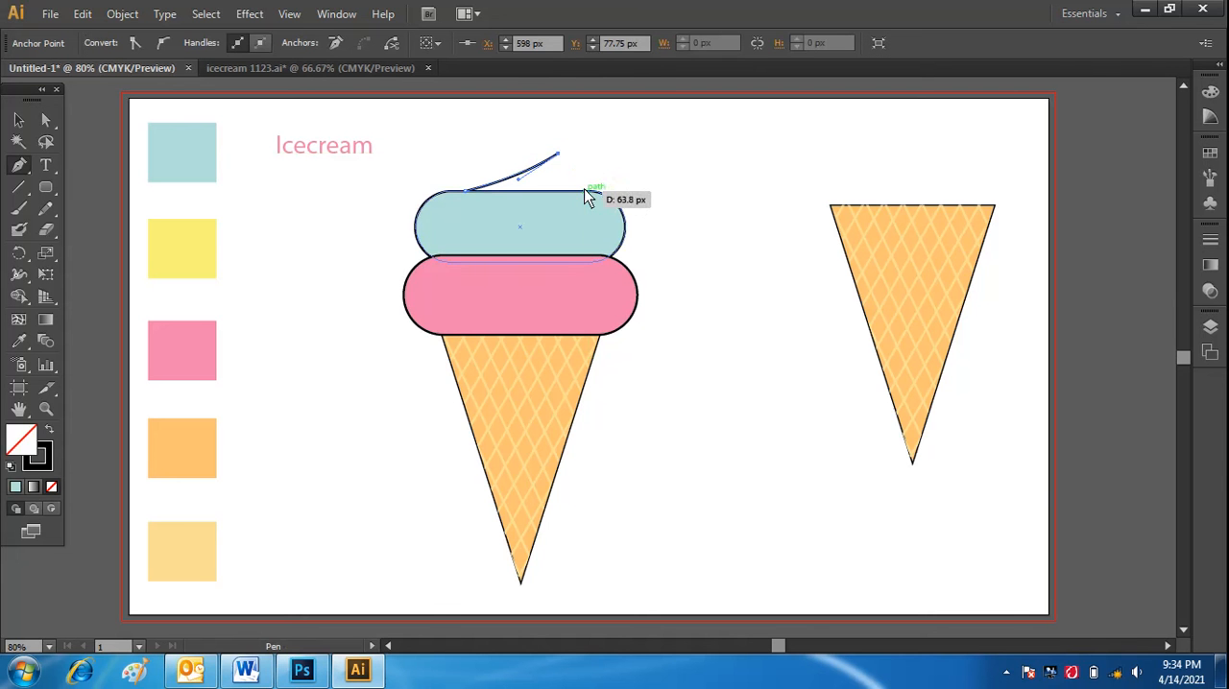
click(585, 190)
key(ctrl+z)
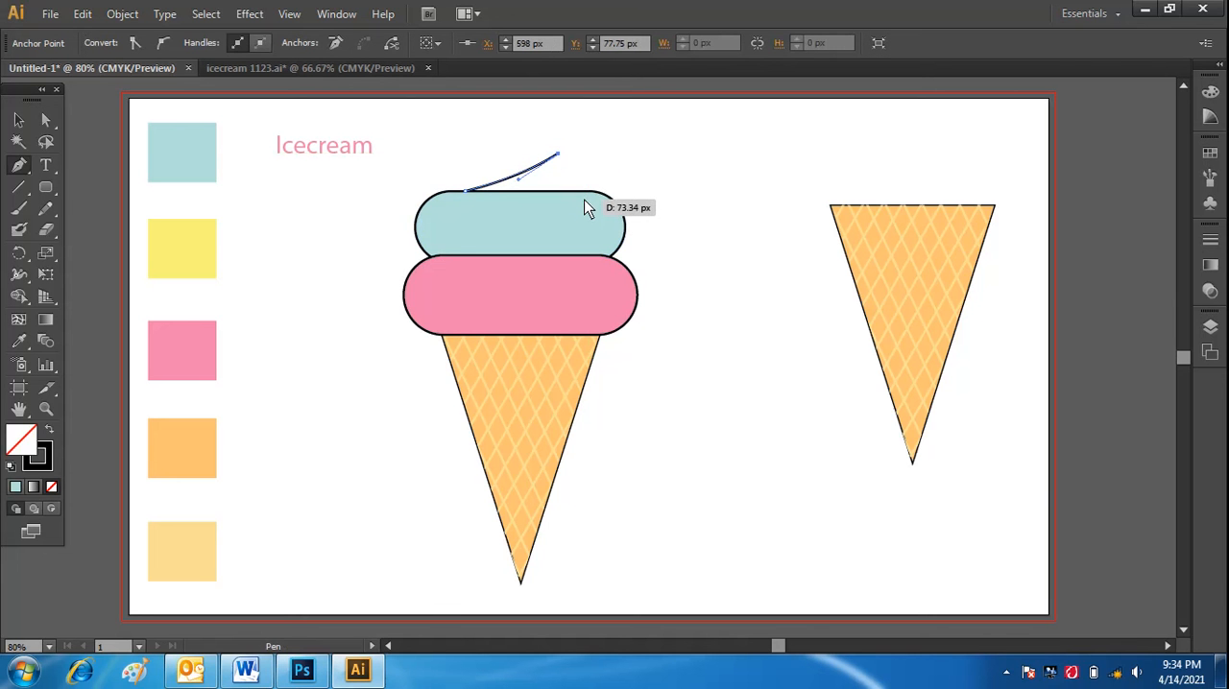
click(584, 190)
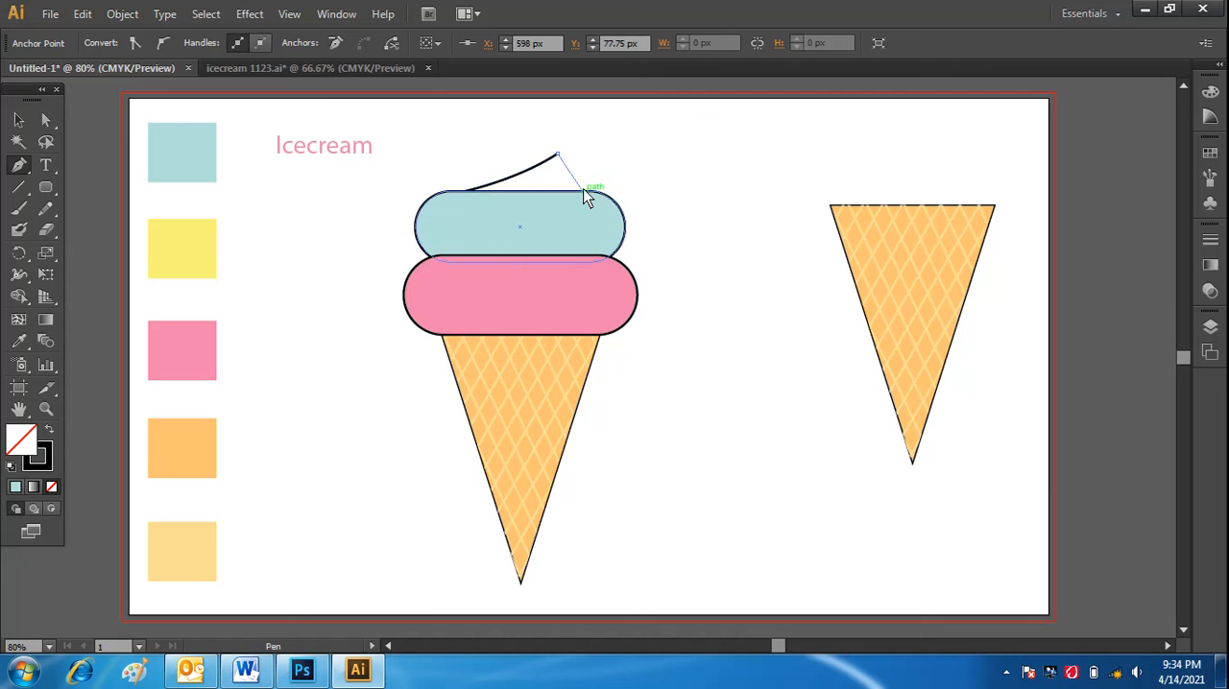
drag(584, 198, 584, 211)
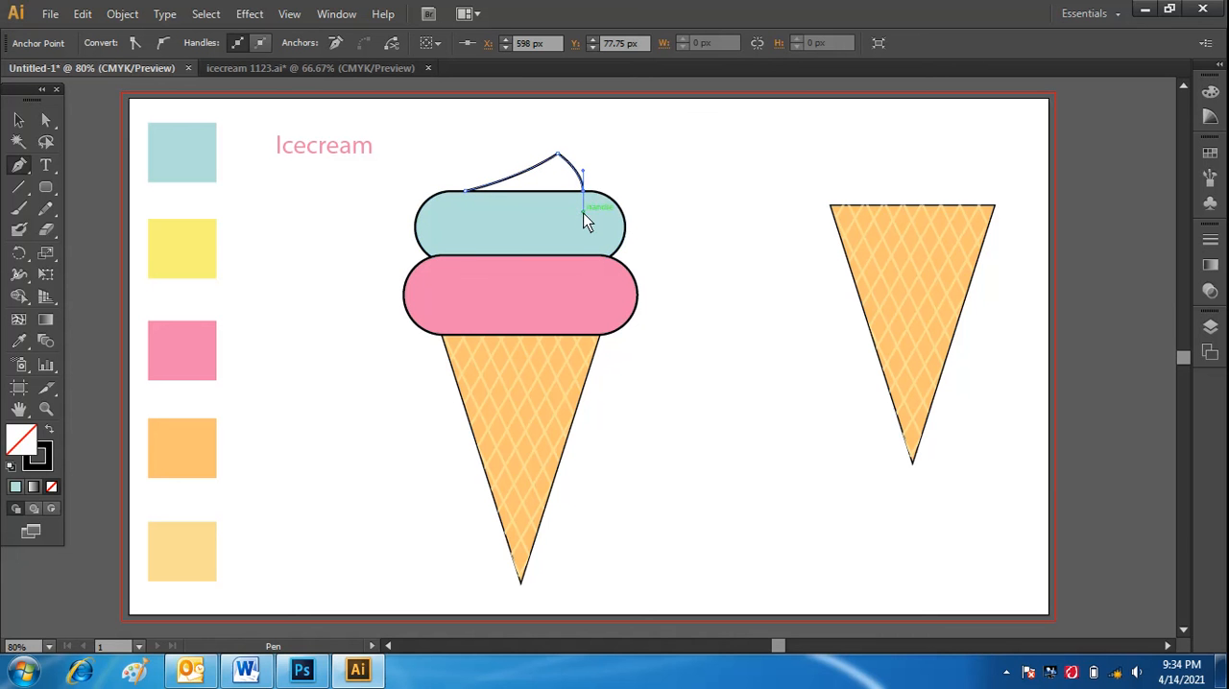
click(467, 190)
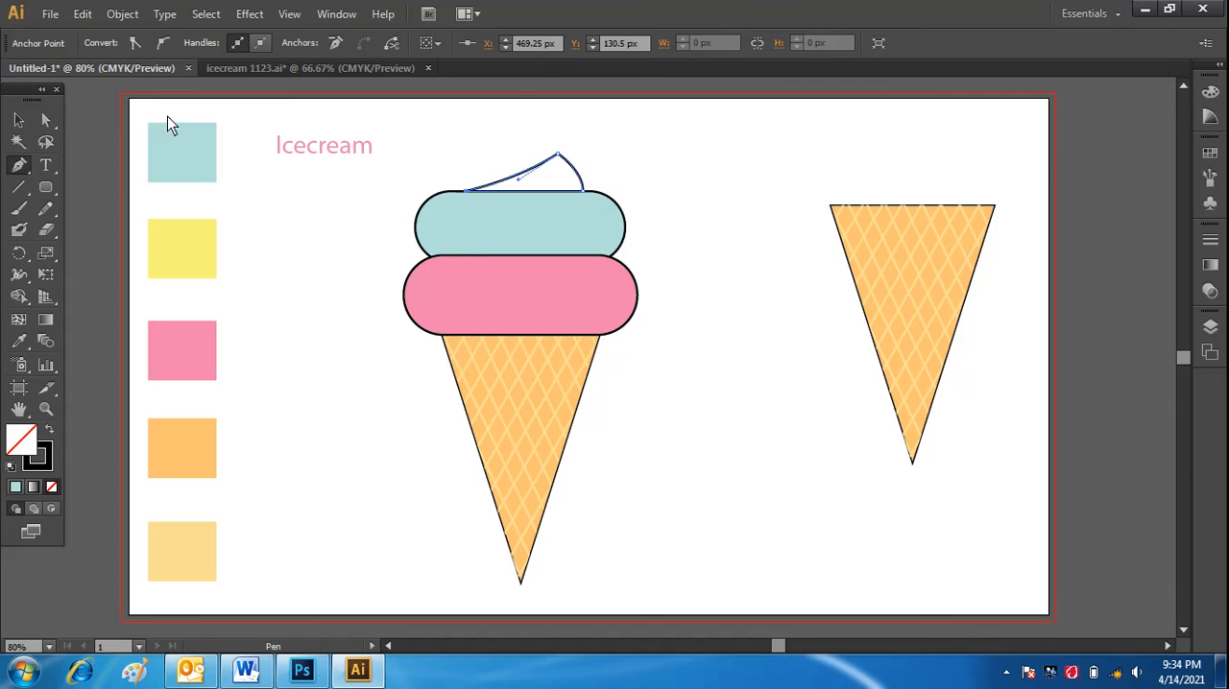
Fill the curved peak on the blue scoop with the yellow swatch color.
click(20, 122)
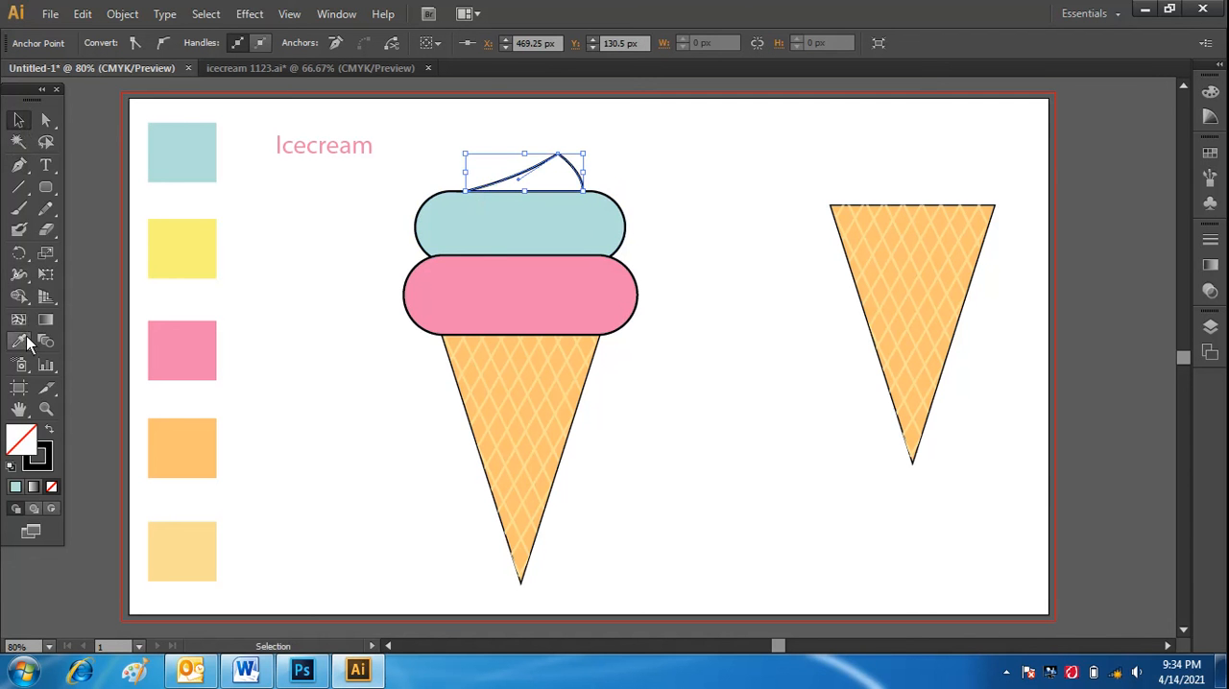
click(25, 336)
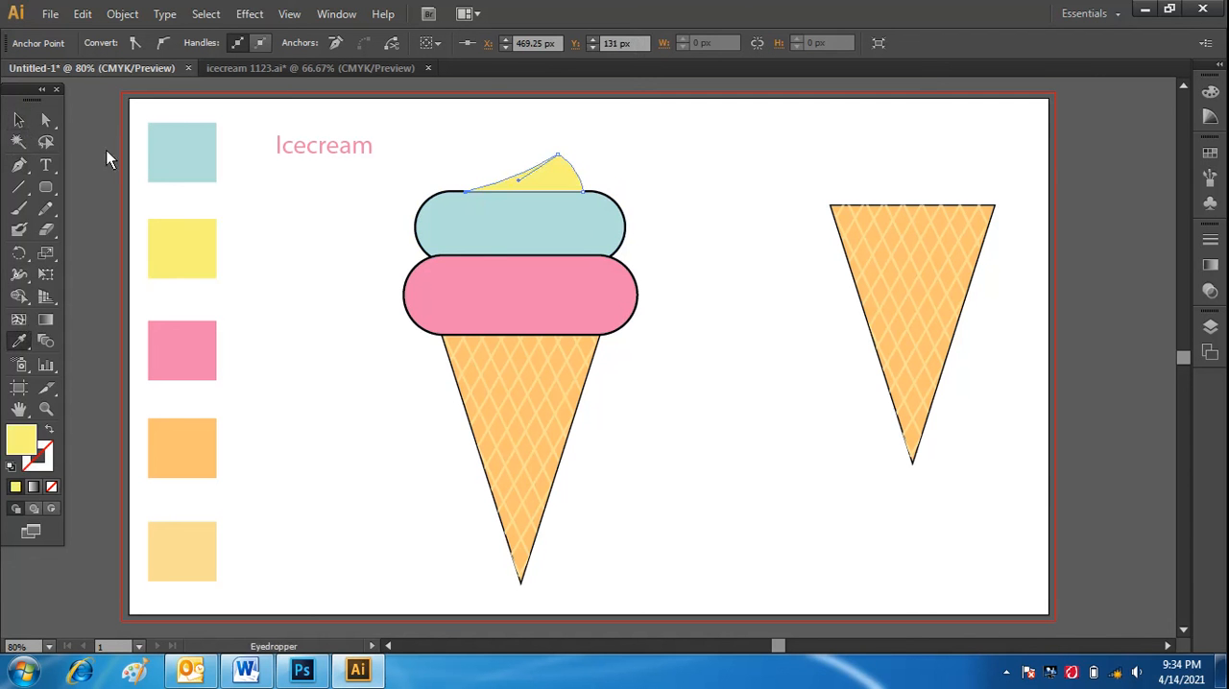
click(22, 122)
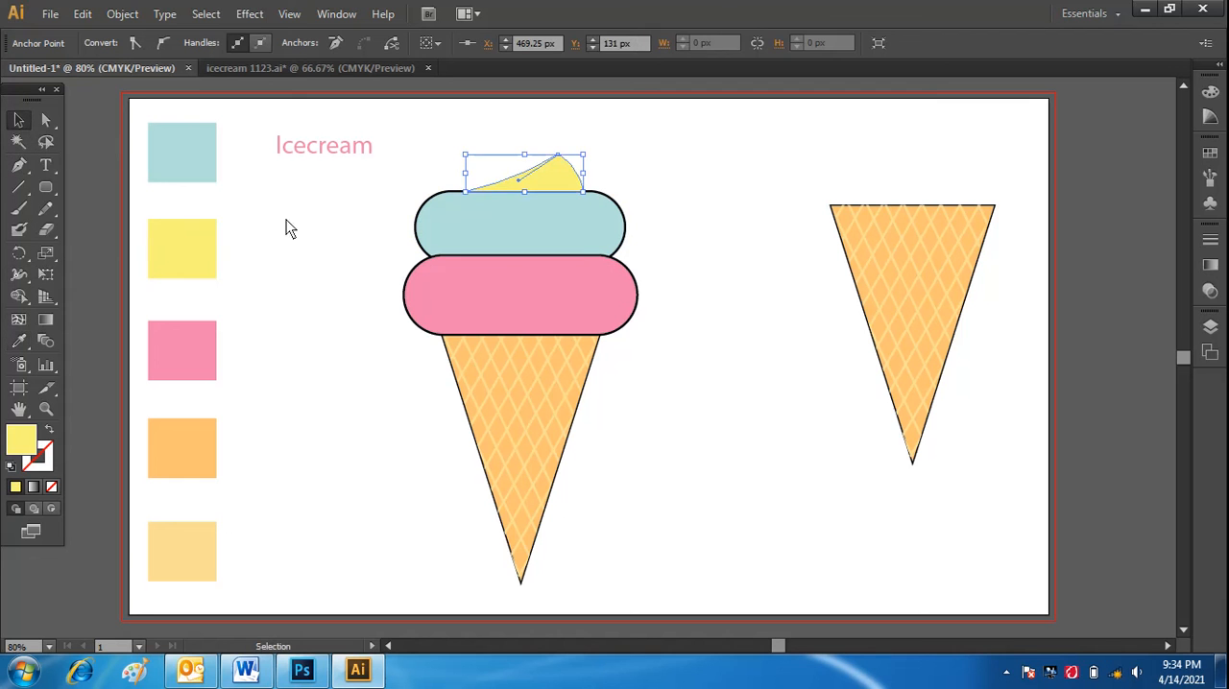
click(301, 247)
Give the yellow peak a black 3 pt outline.
click(549, 184)
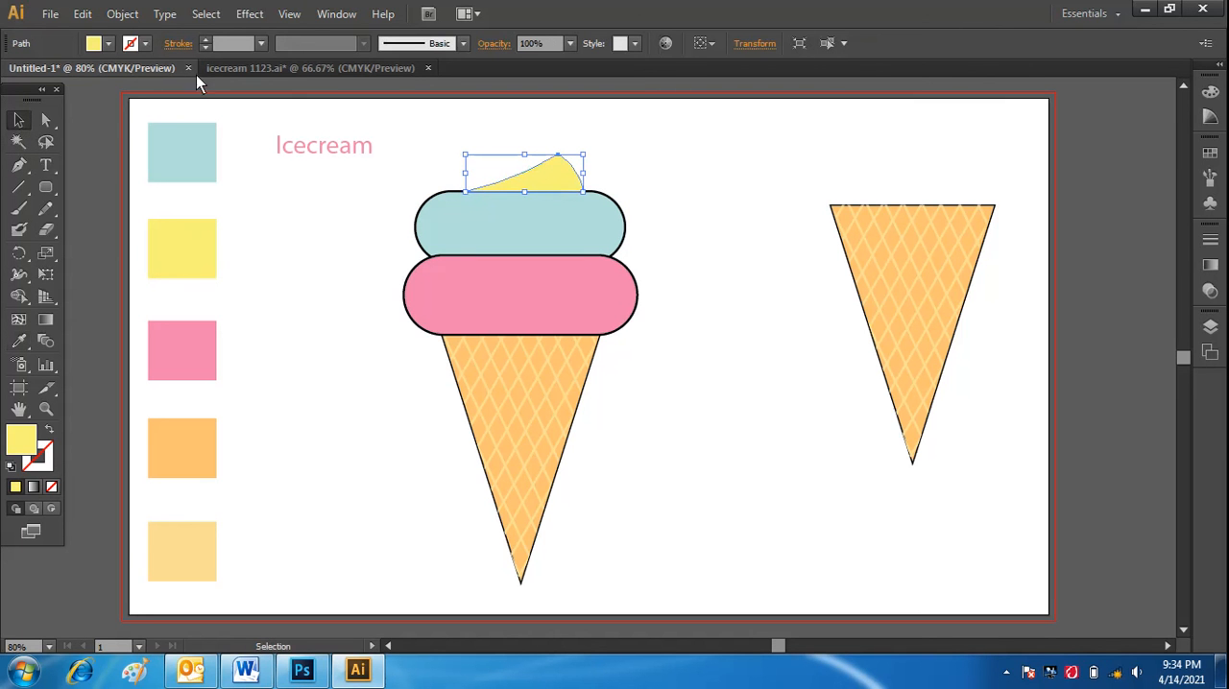
click(262, 48)
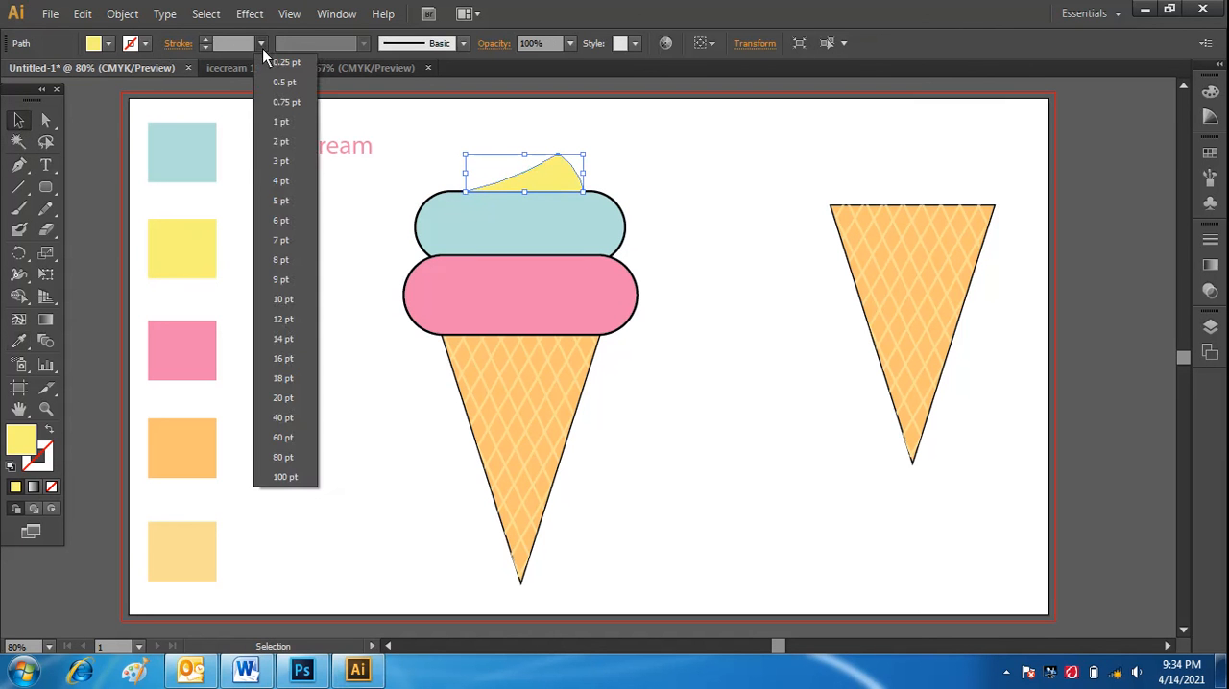
click(294, 163)
click(278, 303)
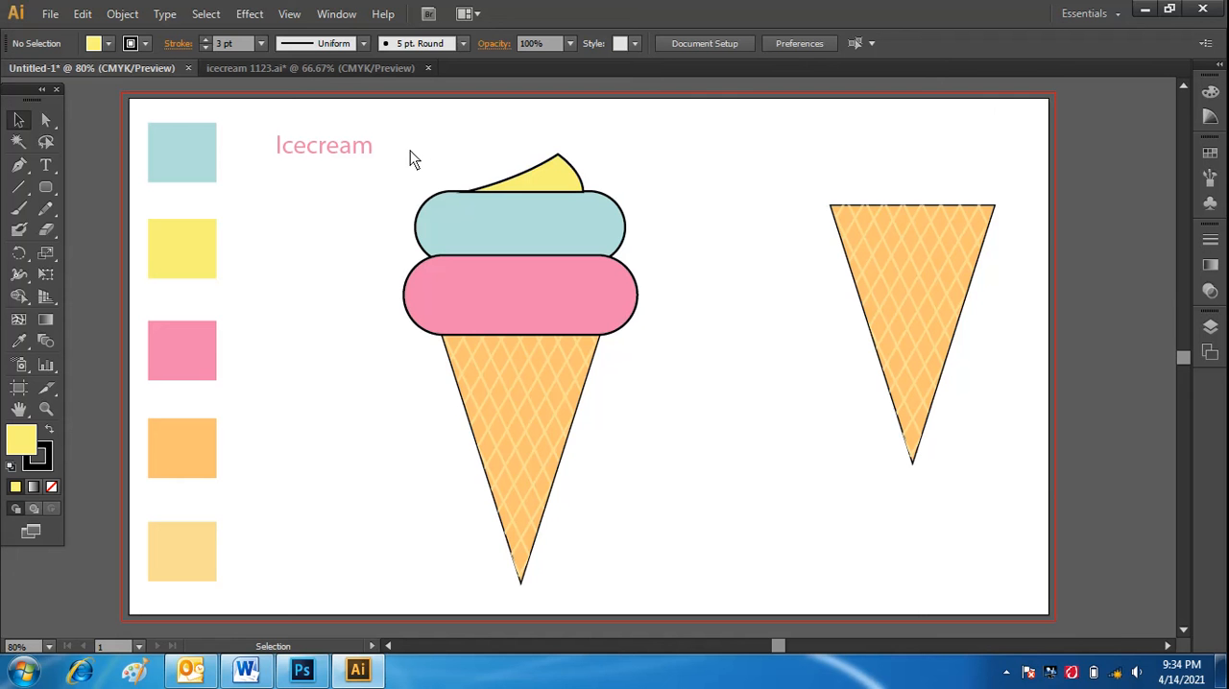
Group the cone, both scoops and the yellow peak into one object.
drag(411, 155, 694, 546)
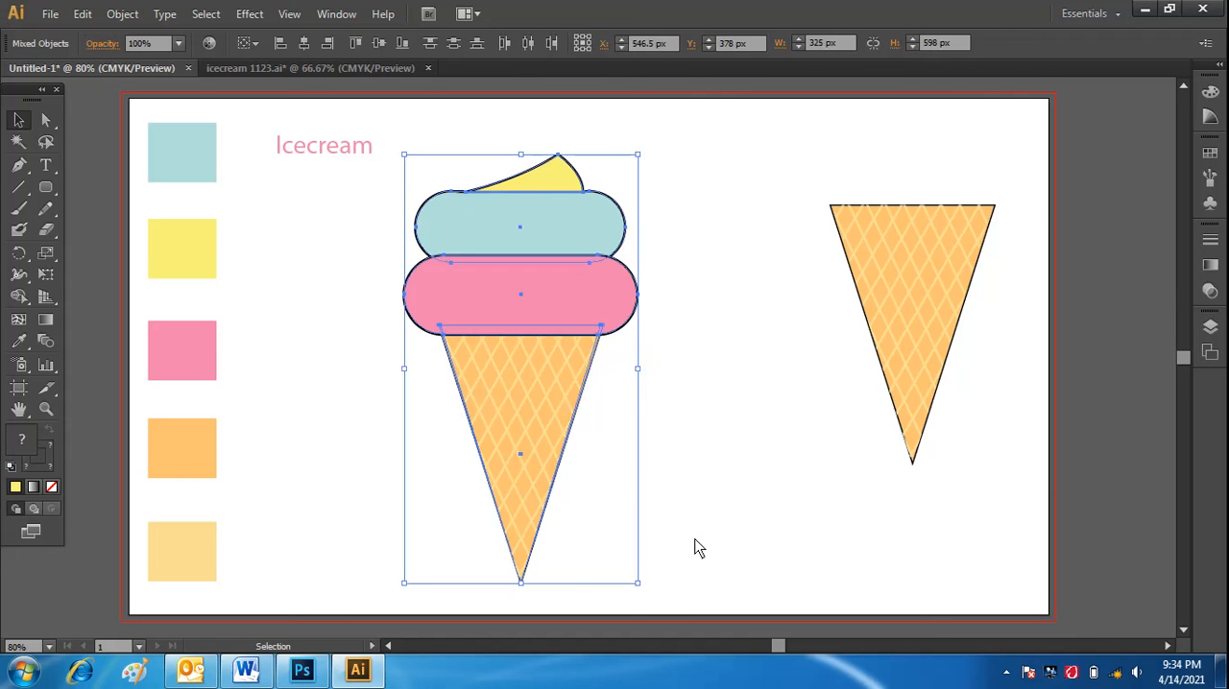
right_click(535, 326)
click(587, 405)
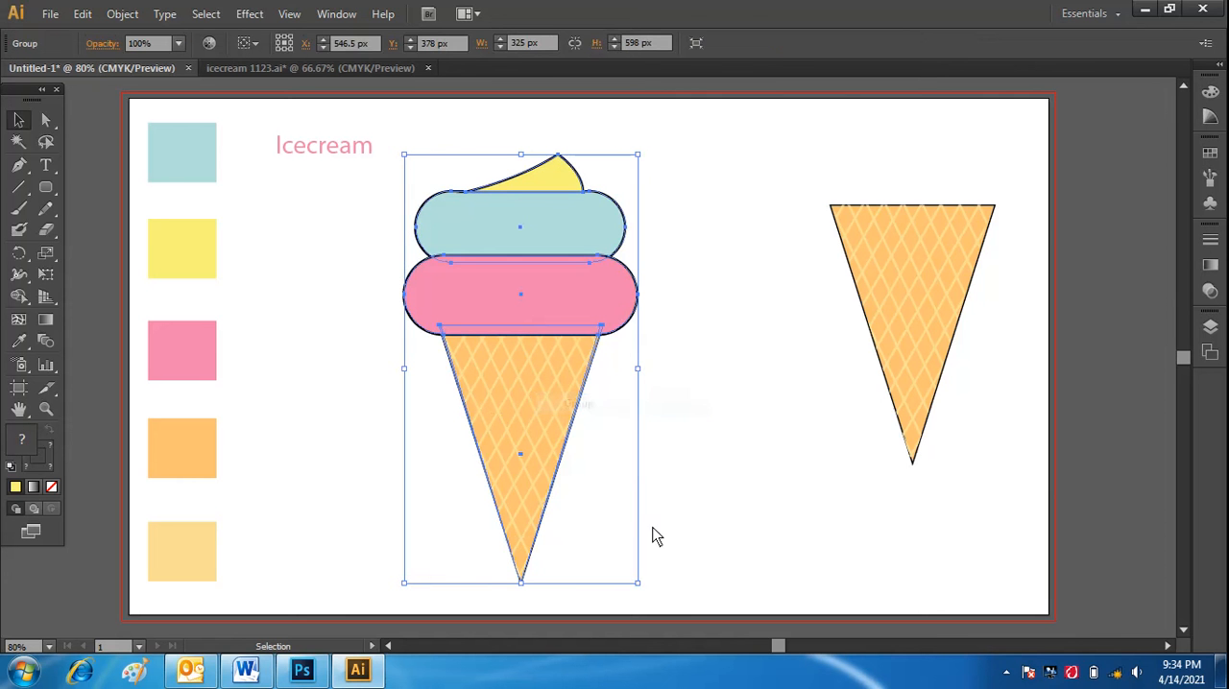
Scale the ice cream group down proportionally to about 263 px wide and move it to the artboard's center.
drag(638, 584, 594, 504)
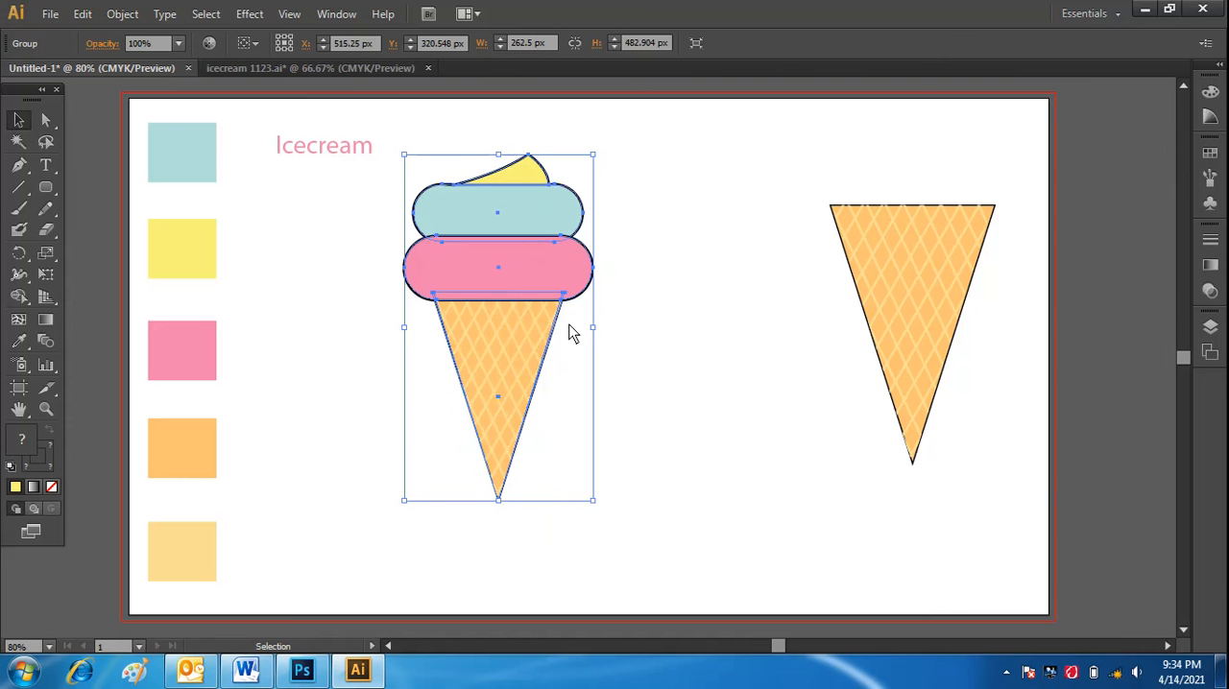
drag(506, 267, 595, 299)
click(782, 389)
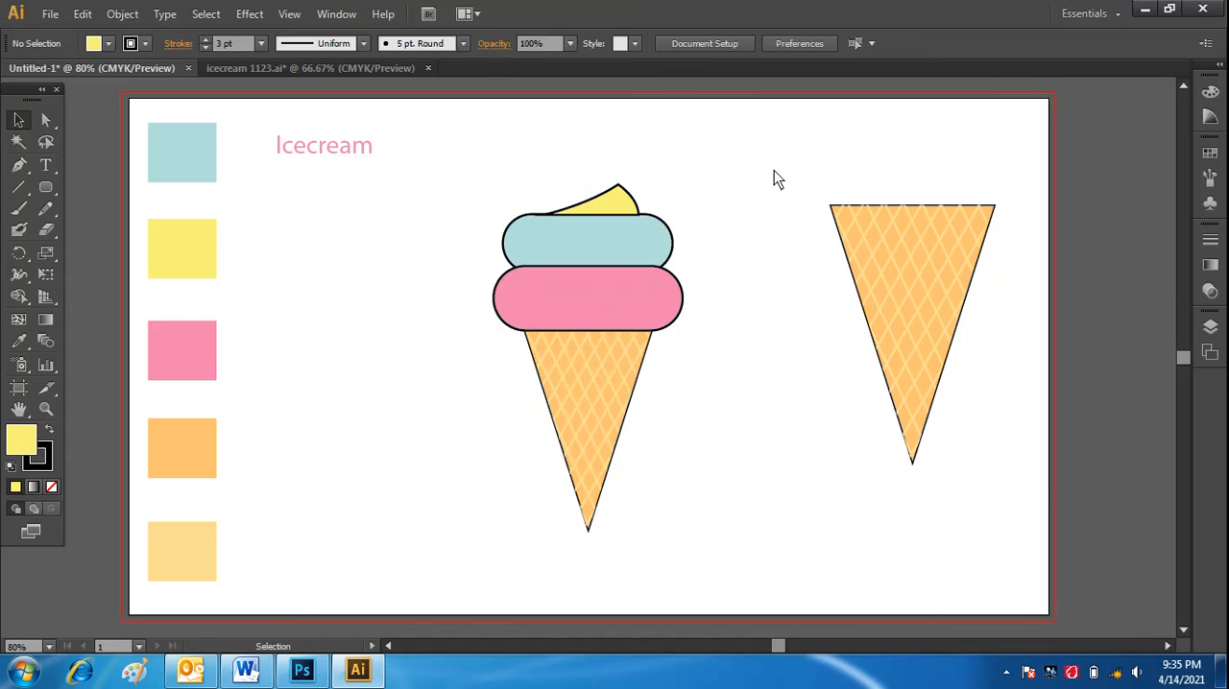
Delete the spare waffle cone beside the ice cream.
drag(774, 170, 997, 483)
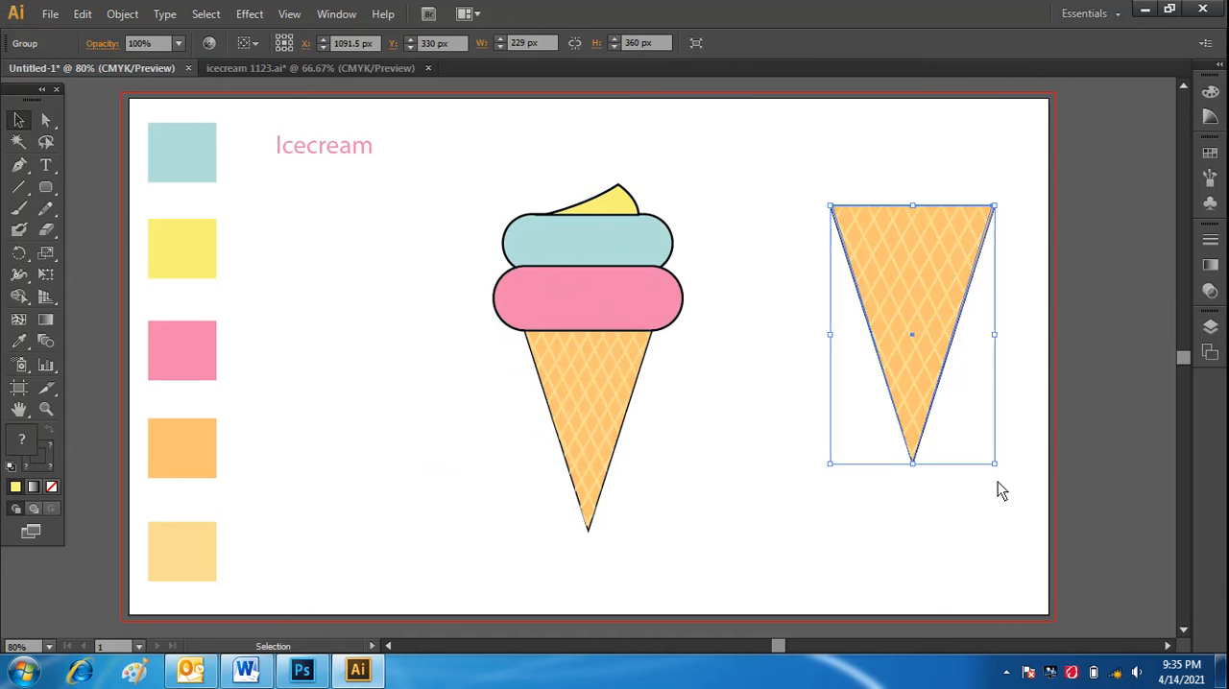
key(Delete)
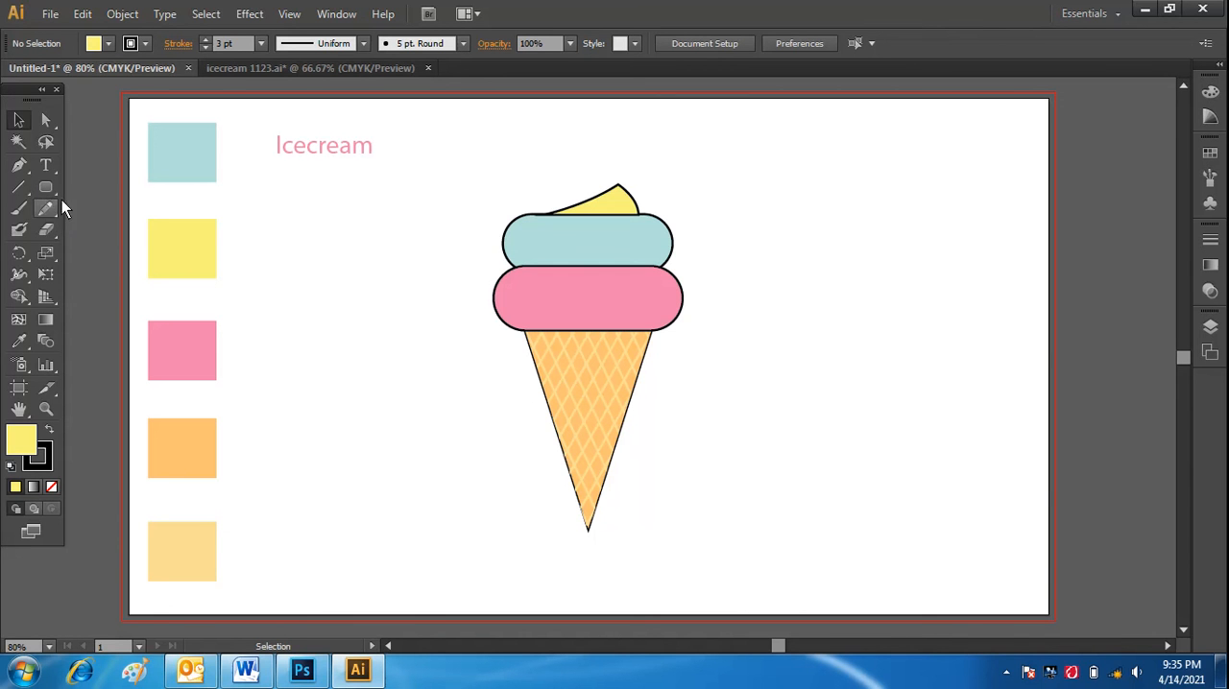
Ungroup the ice cream into its separate parts.
click(607, 223)
right_click(608, 240)
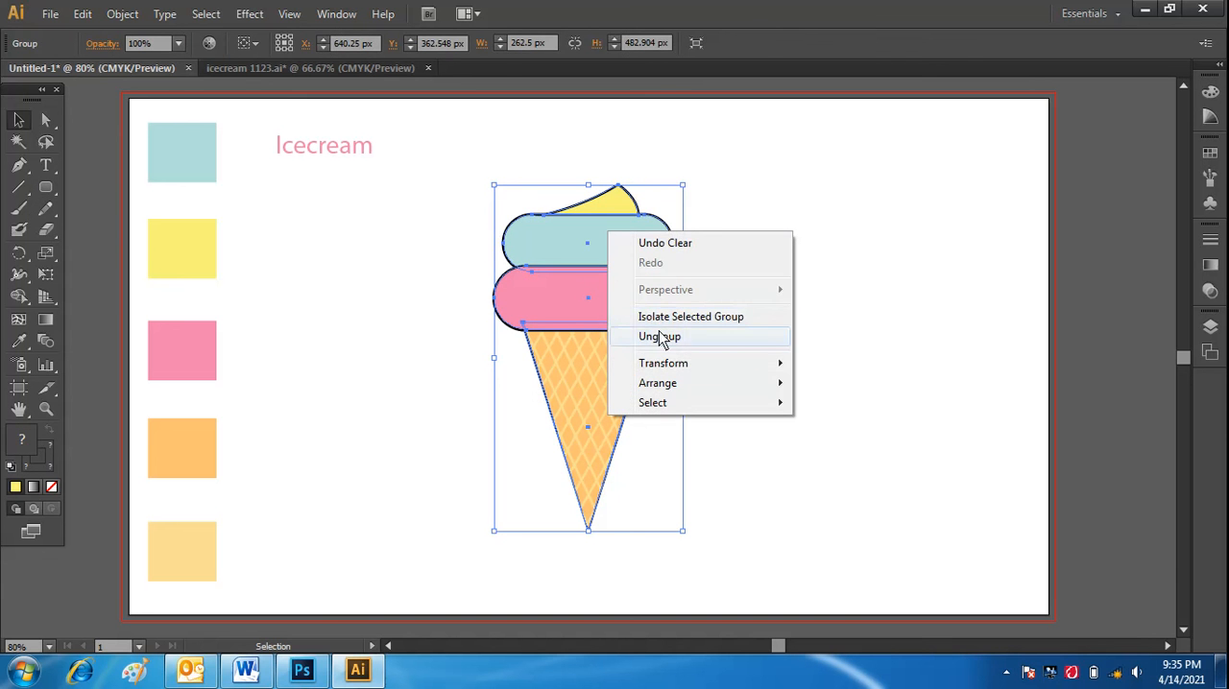
click(667, 337)
click(812, 351)
Group the light blue scoop with the yellow peak.
click(612, 223)
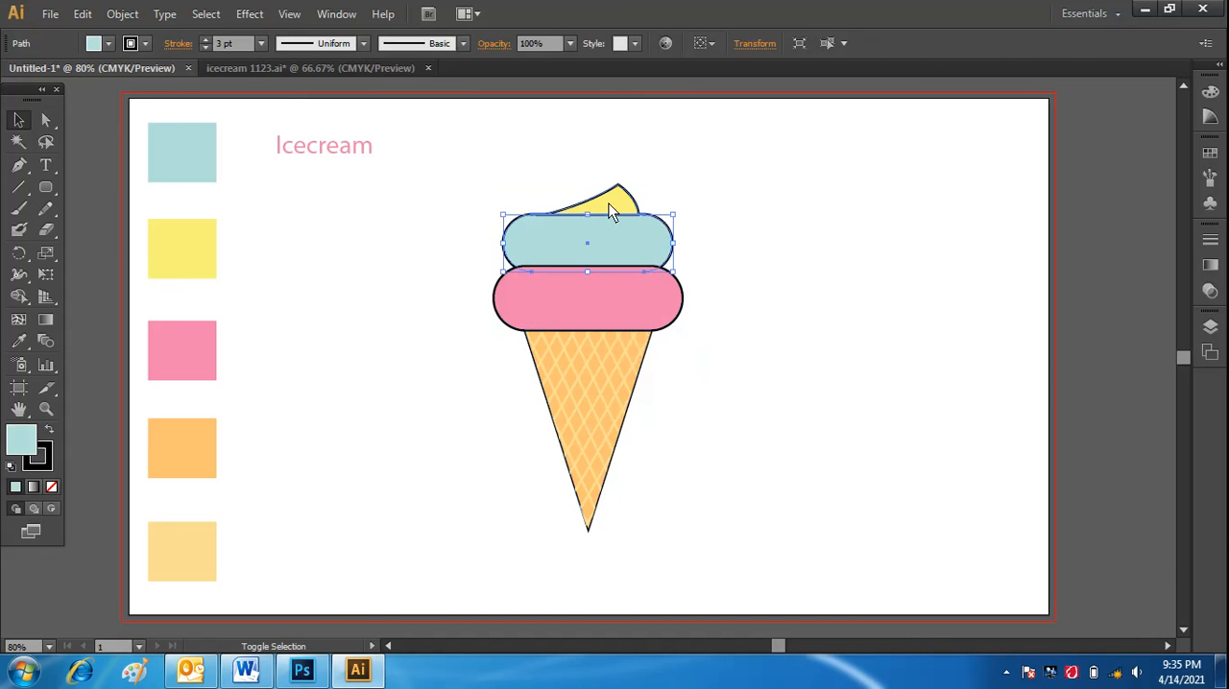
shift+click(612, 209)
right_click(607, 202)
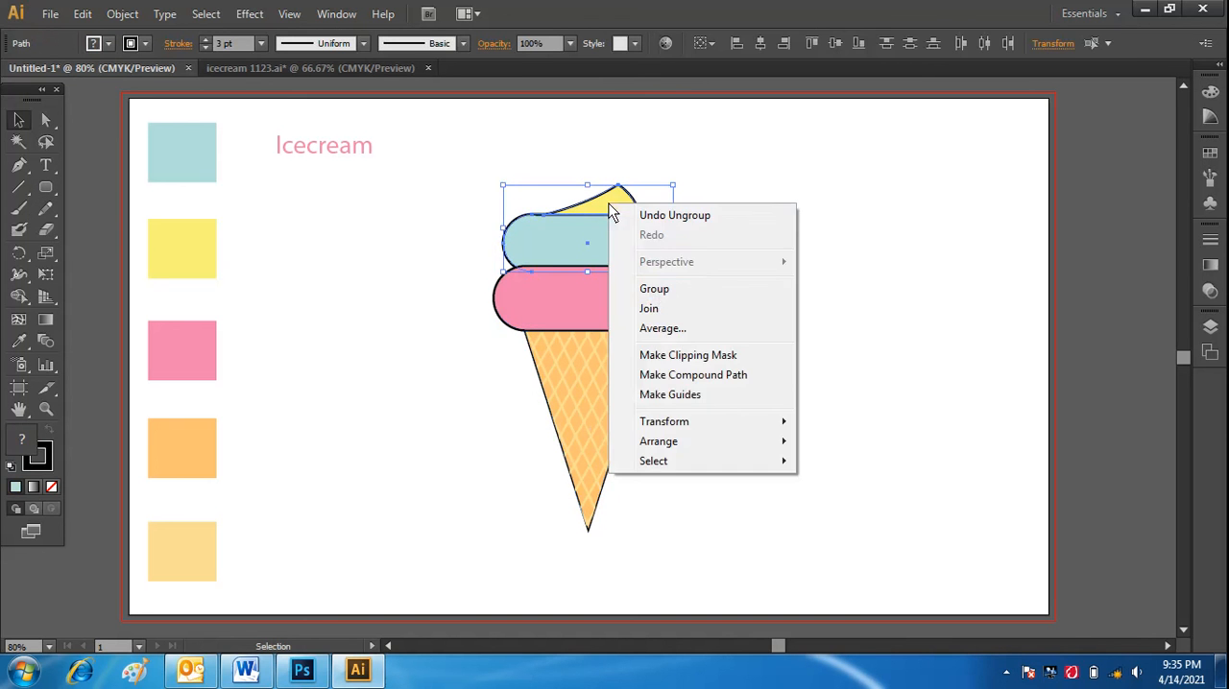
click(659, 287)
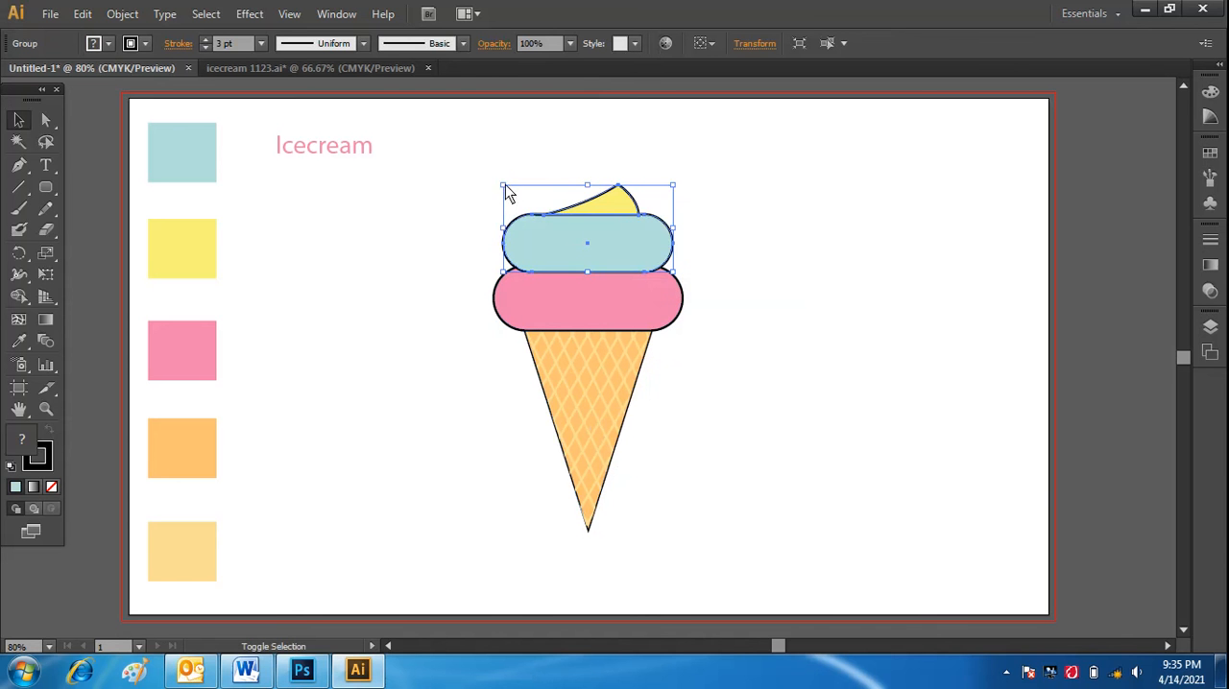
Scale the blue scoop and yellow peak group down slightly and center it over the pink scoop.
drag(504, 186, 516, 188)
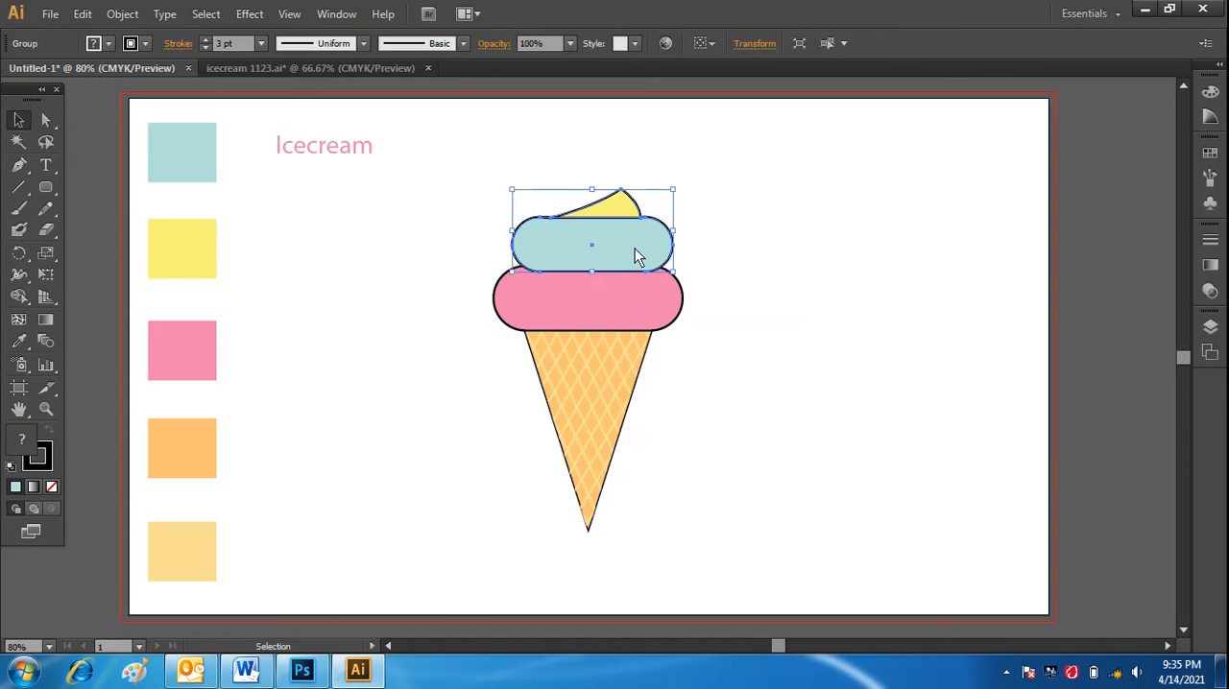
drag(636, 256, 626, 246)
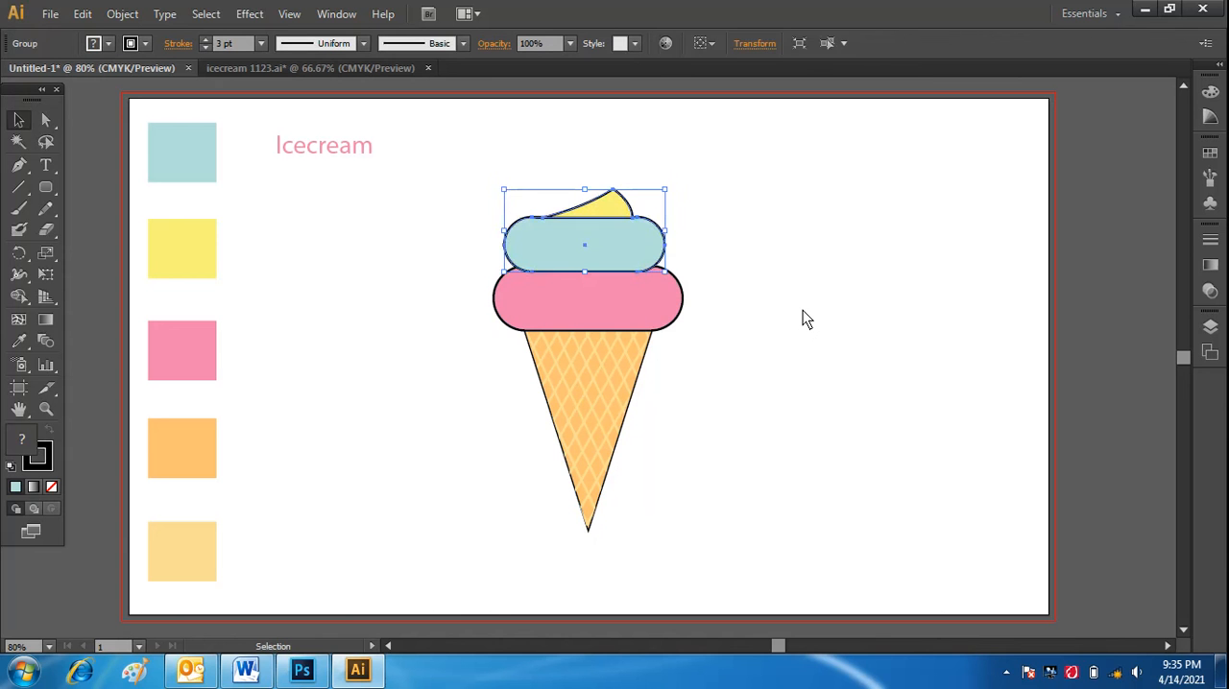
Shift the blue scoop and yellow peak group slightly right so it is centered over the pink scoop.
click(802, 310)
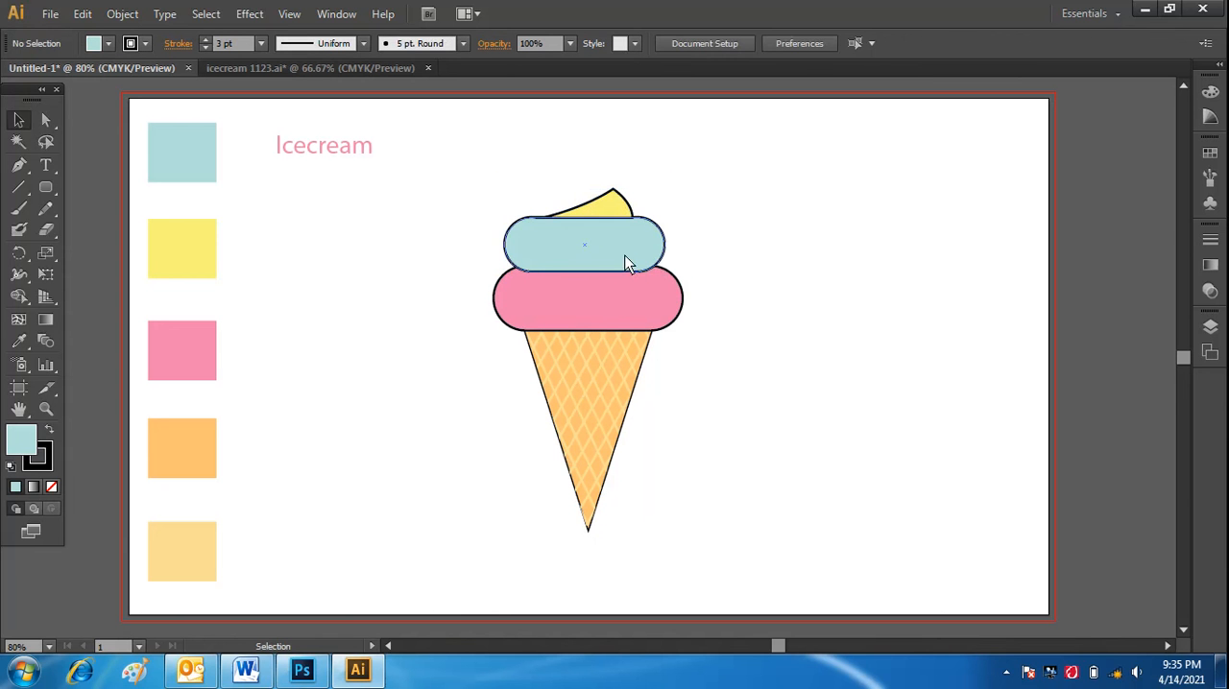
drag(625, 256, 629, 256)
click(761, 332)
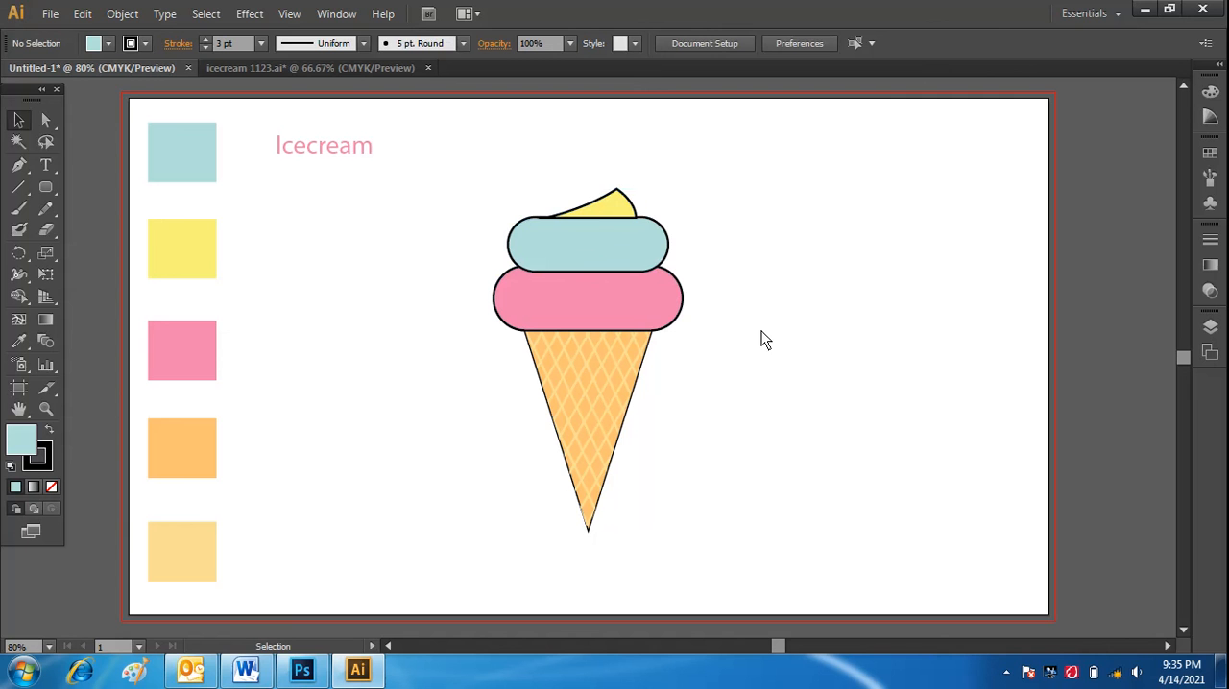
Ungroup the light blue scoop and the yellow peak.
click(619, 202)
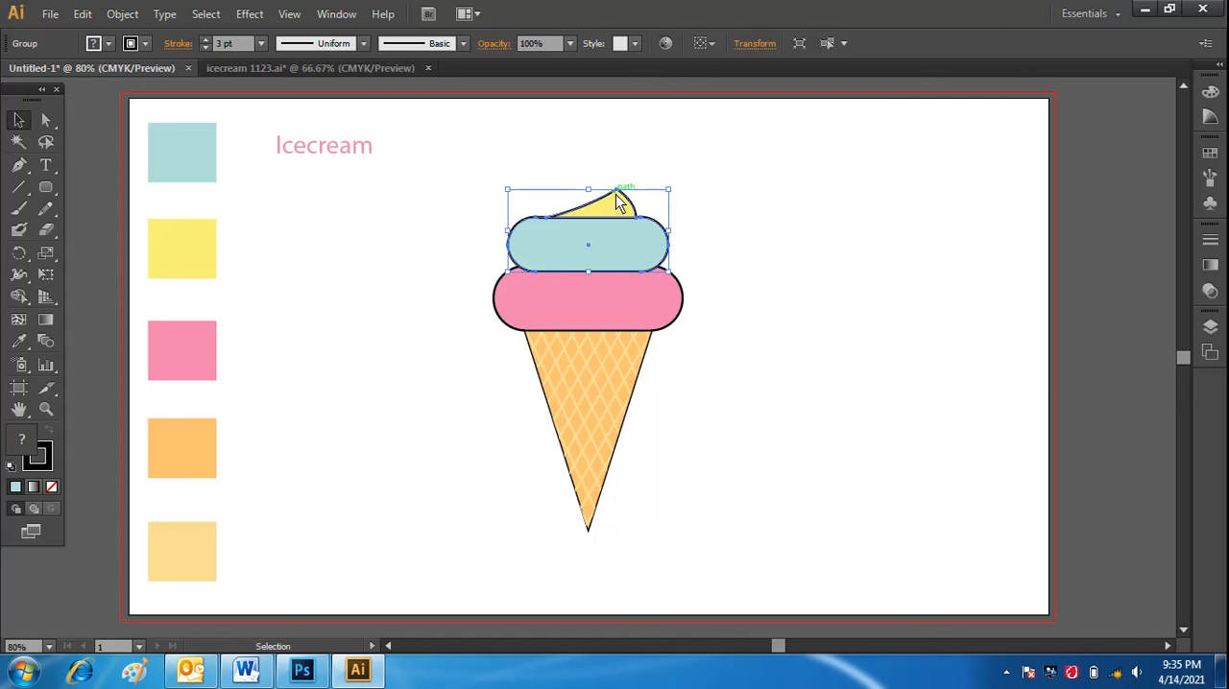
right_click(620, 201)
click(699, 308)
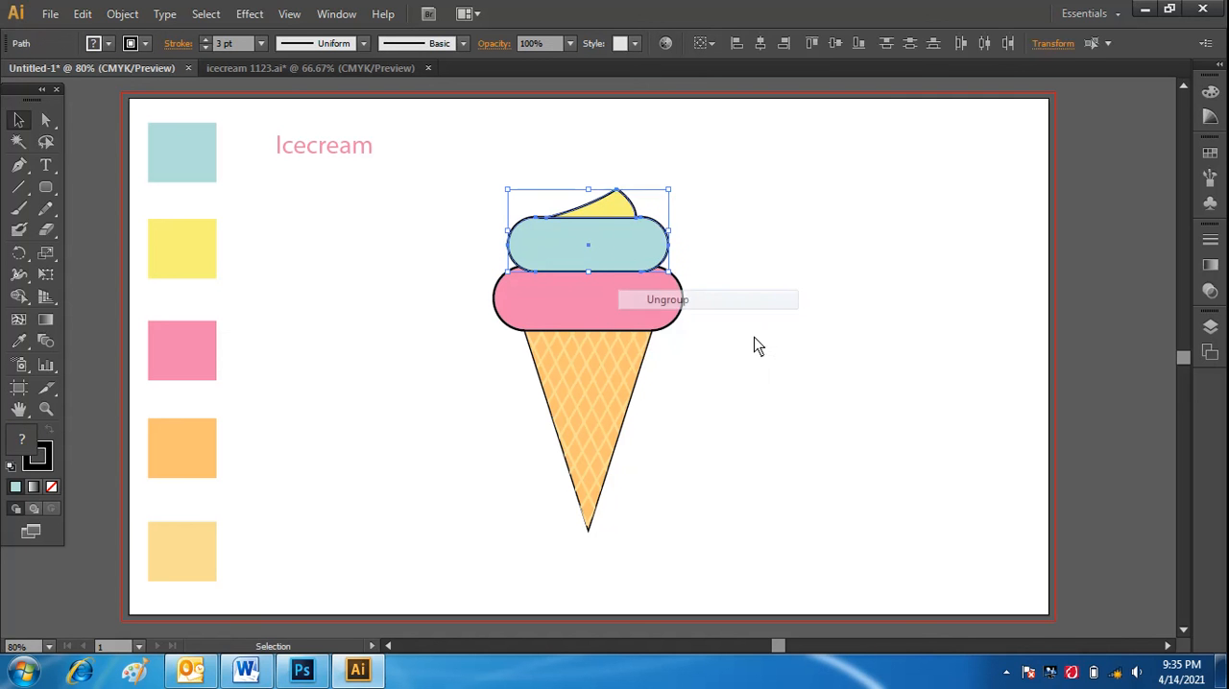
click(768, 351)
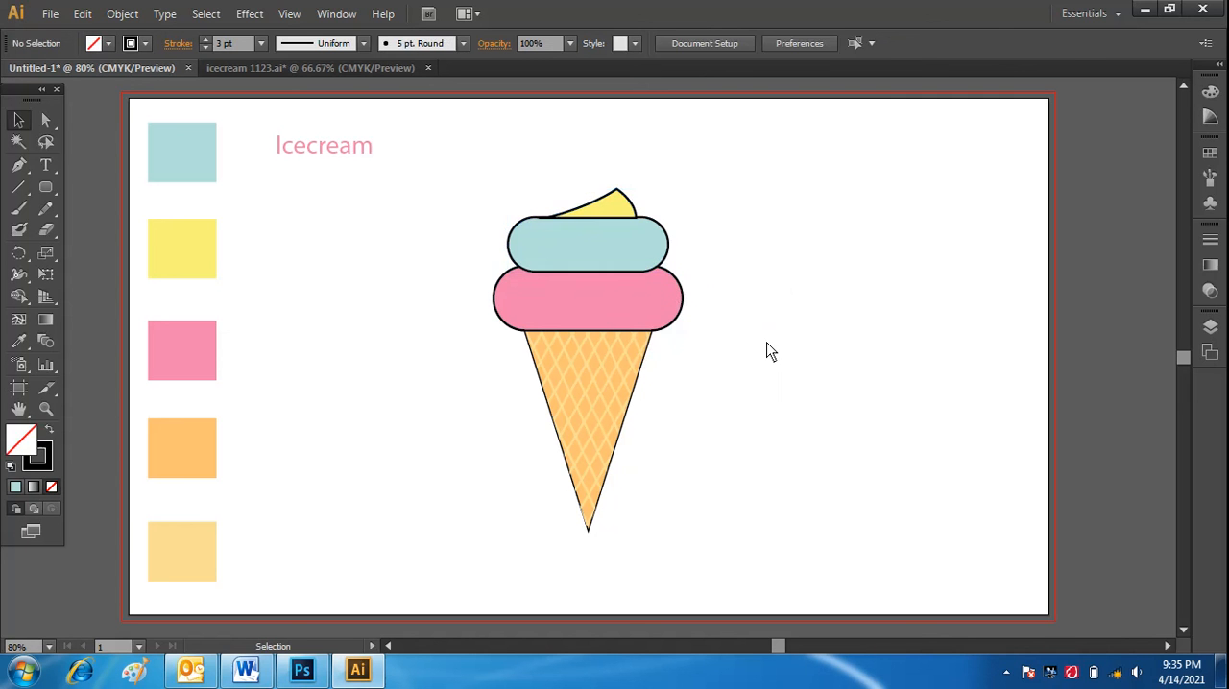
Enlarge the yellow peak slightly and shift it left to sit centered on the blue scoop.
click(45, 122)
click(616, 207)
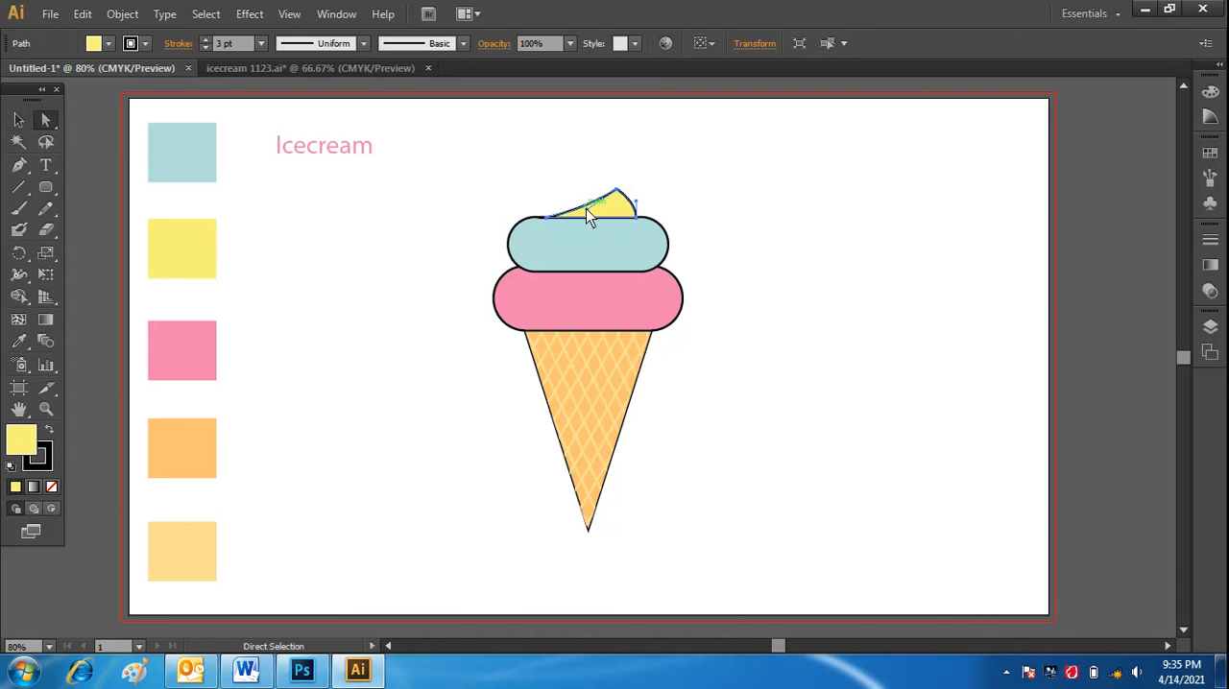
drag(585, 210, 613, 205)
click(19, 119)
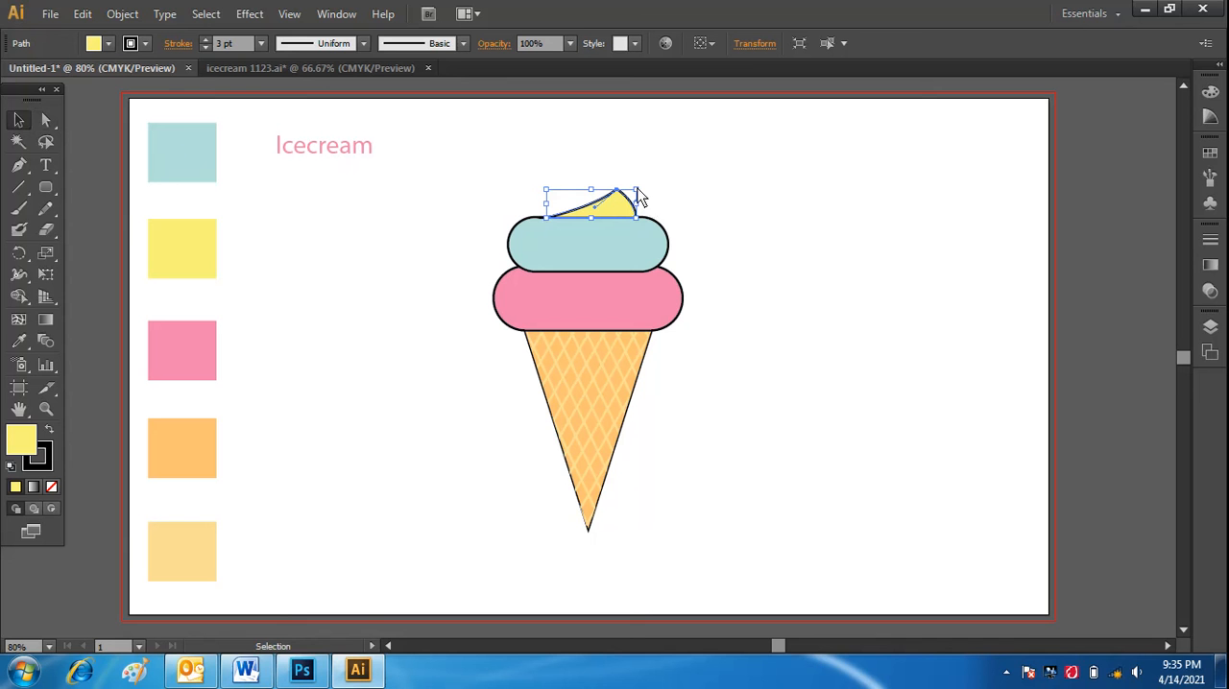
drag(637, 191, 644, 166)
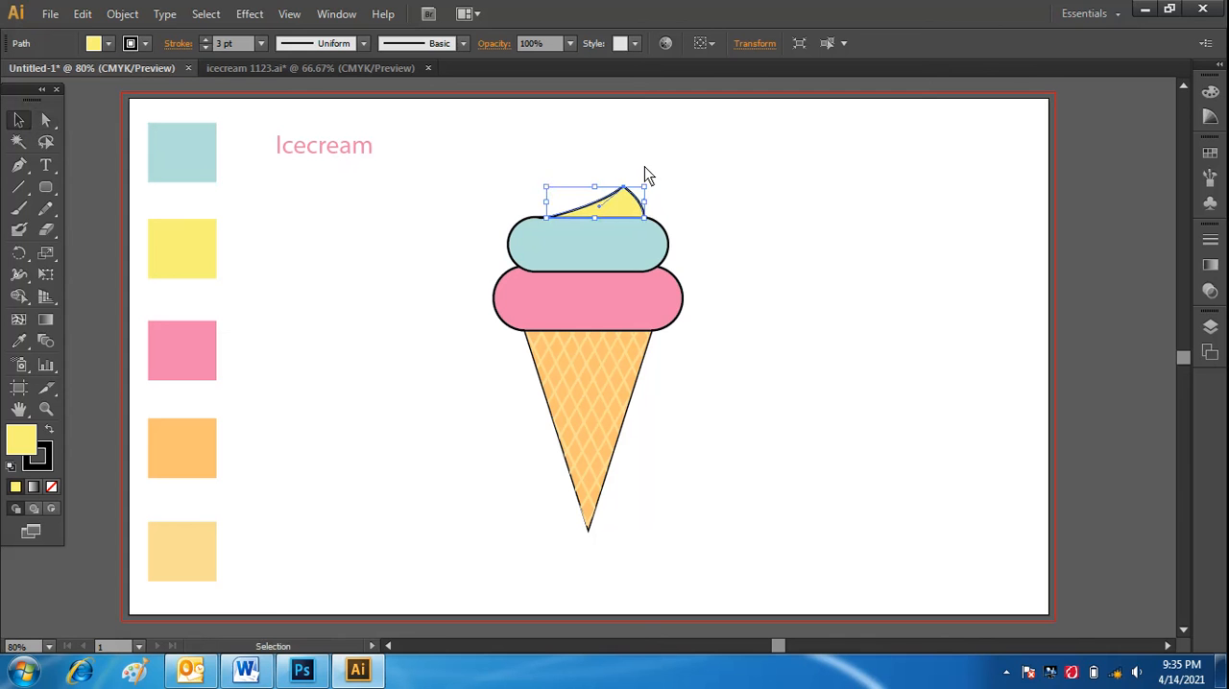
click(713, 248)
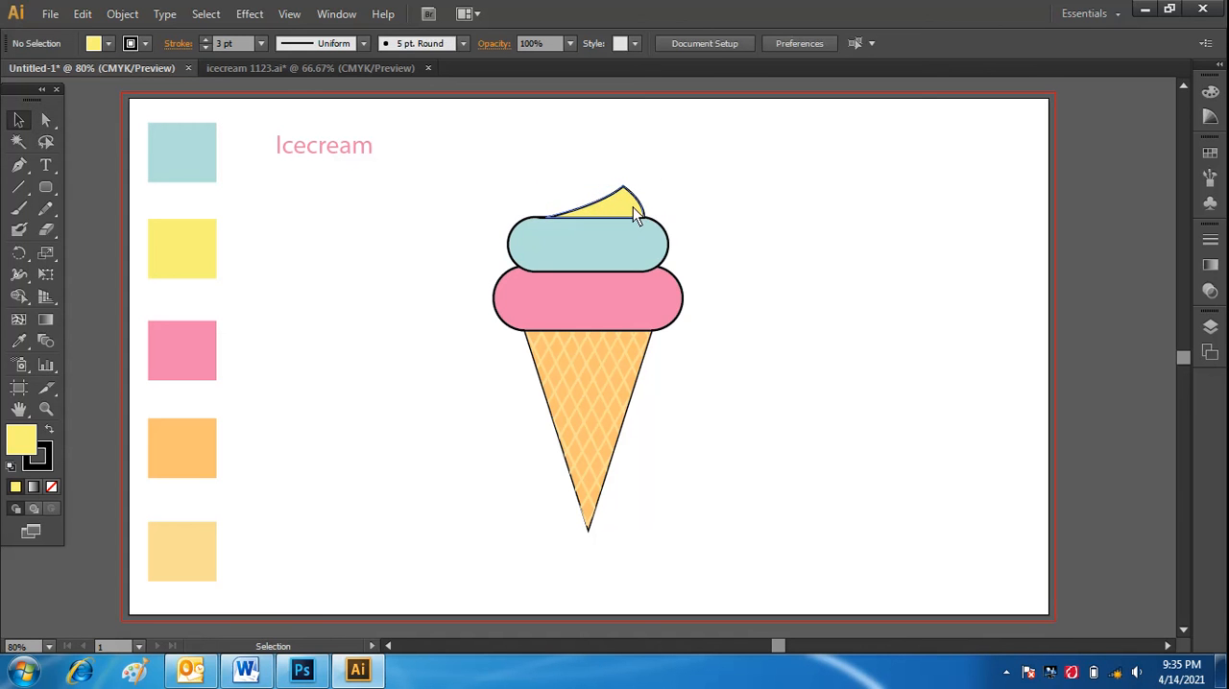
drag(632, 213, 627, 210)
click(779, 293)
Group all parts of the ice cream and move the group to the right on the artboard.
drag(479, 155, 746, 567)
right_click(596, 341)
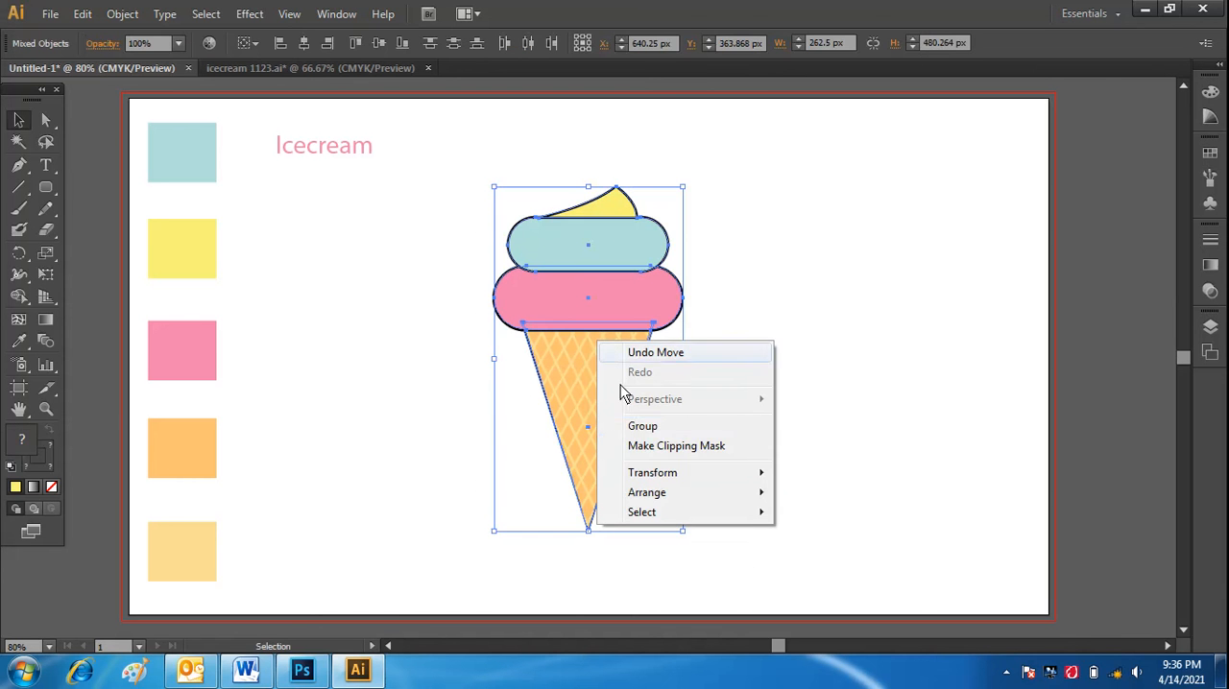
click(646, 428)
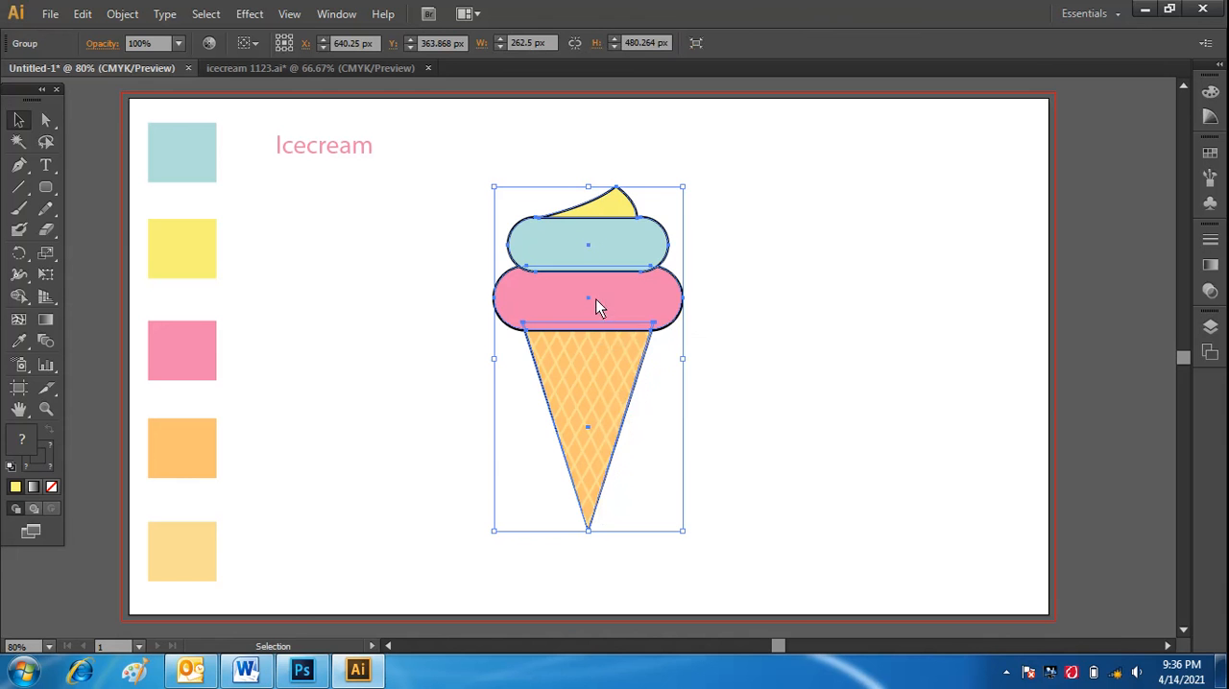
drag(600, 309, 709, 305)
click(485, 361)
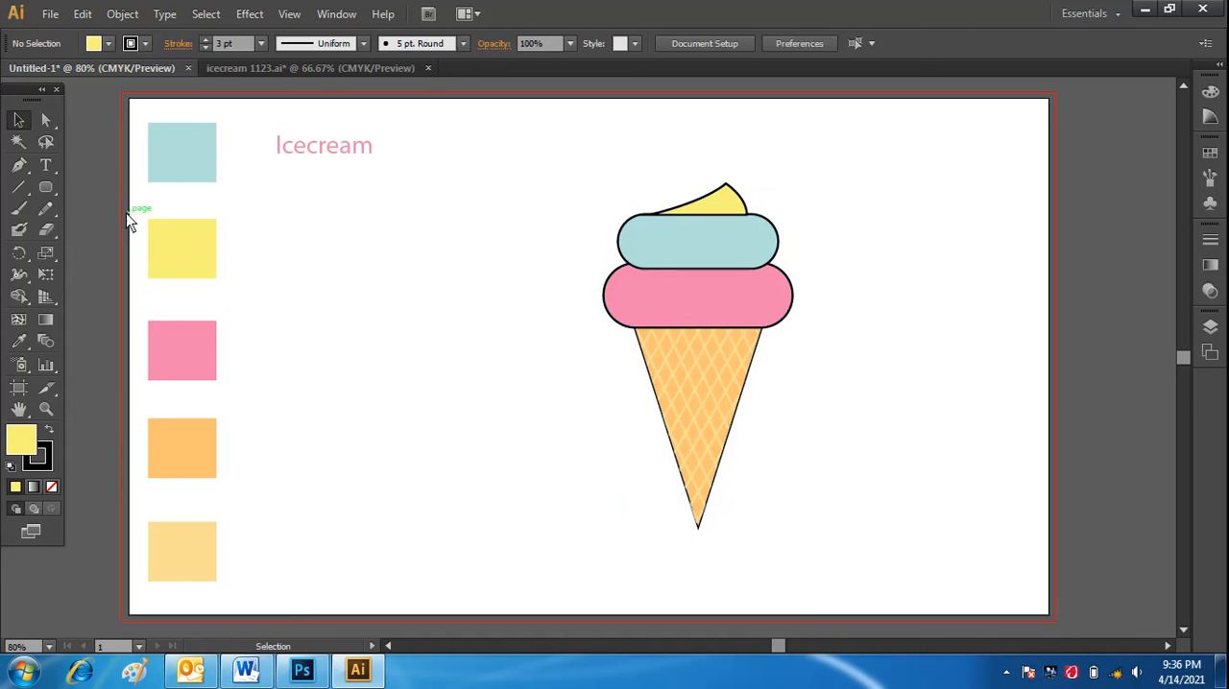
Draw a tiny yellow rounded rectangle as a sprinkle in the empty area between the swatches and the ice cream.
click(46, 188)
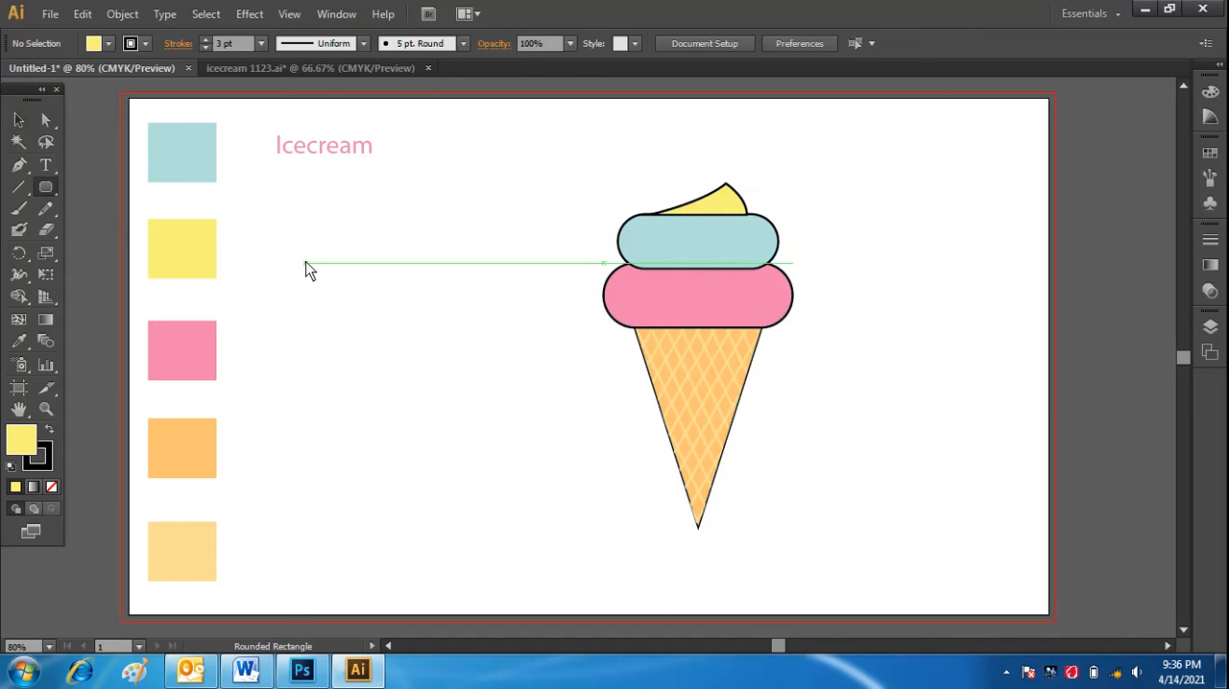
drag(299, 261, 309, 267)
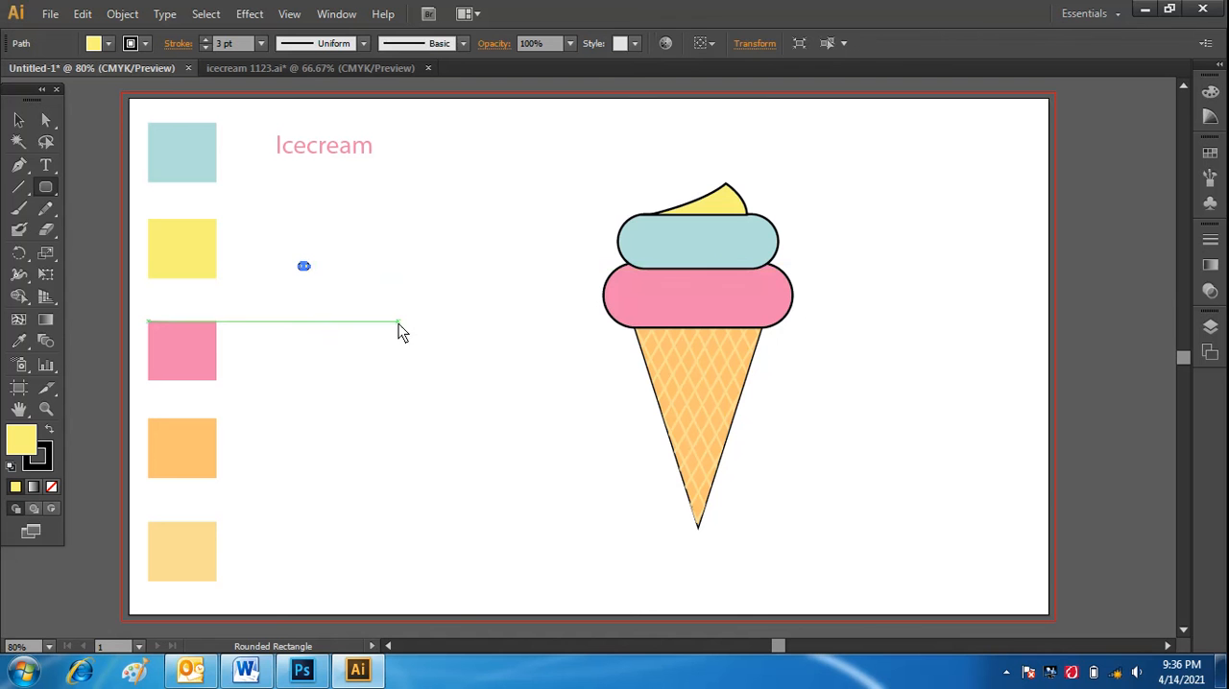
click(18, 122)
click(289, 352)
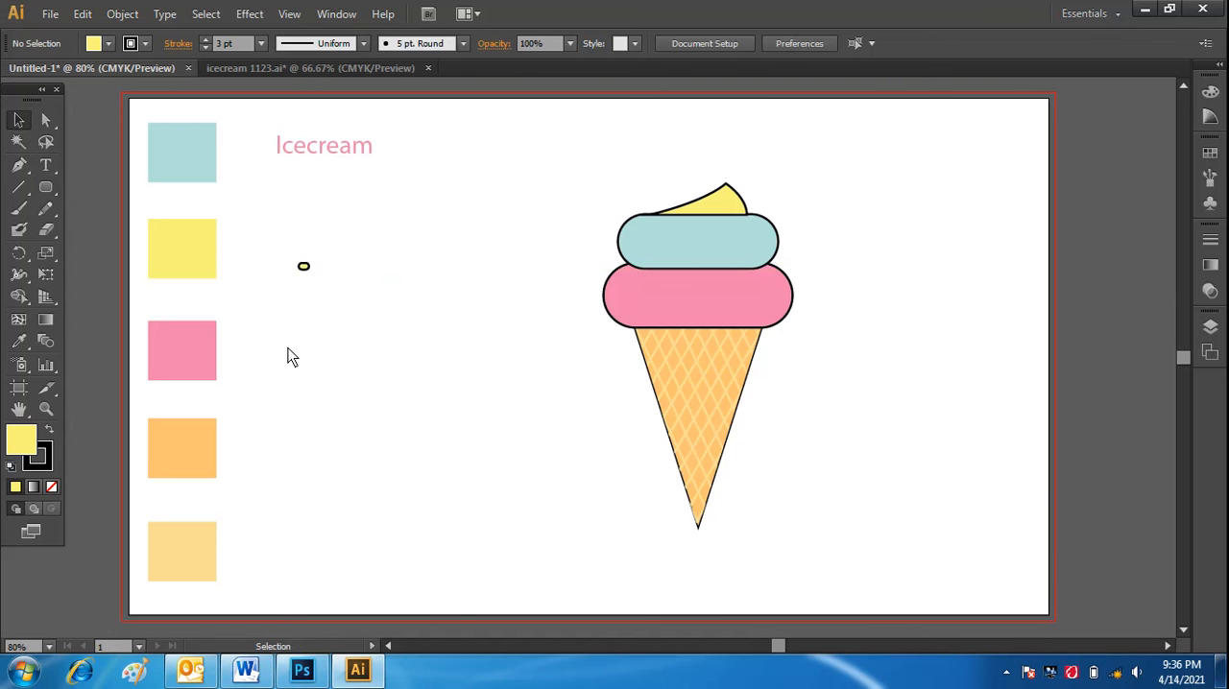
Remove the black stroke from the small yellow sprinkle.
click(303, 270)
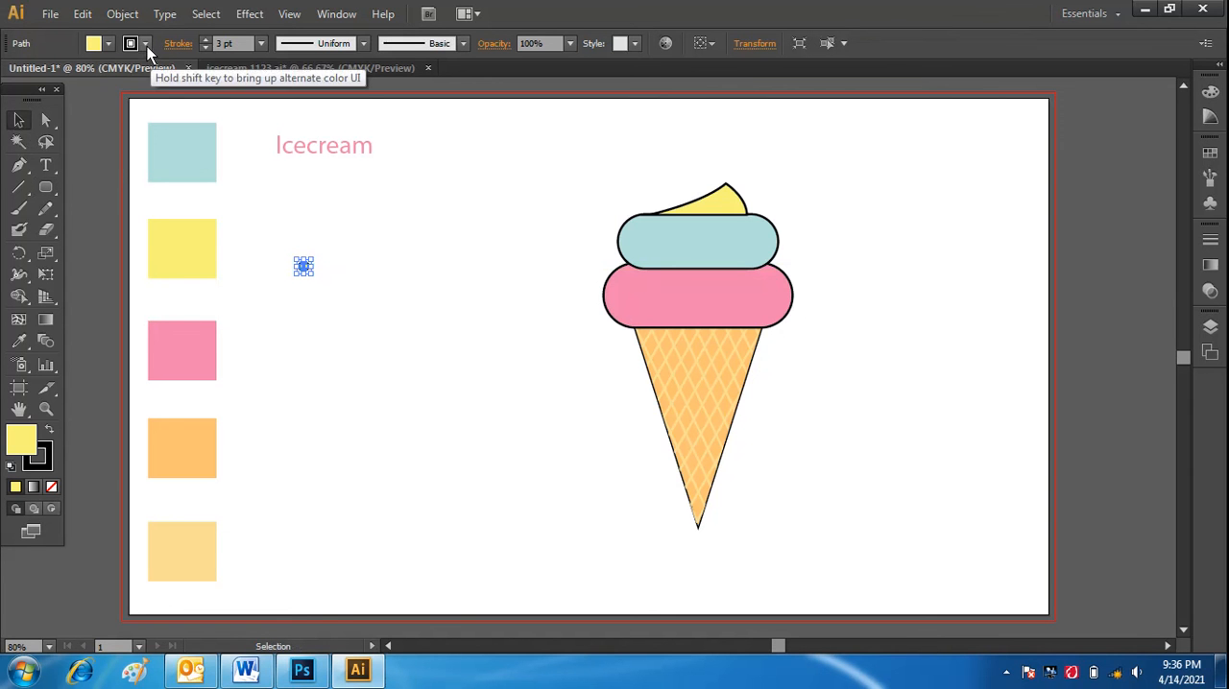
click(146, 45)
click(14, 84)
click(307, 316)
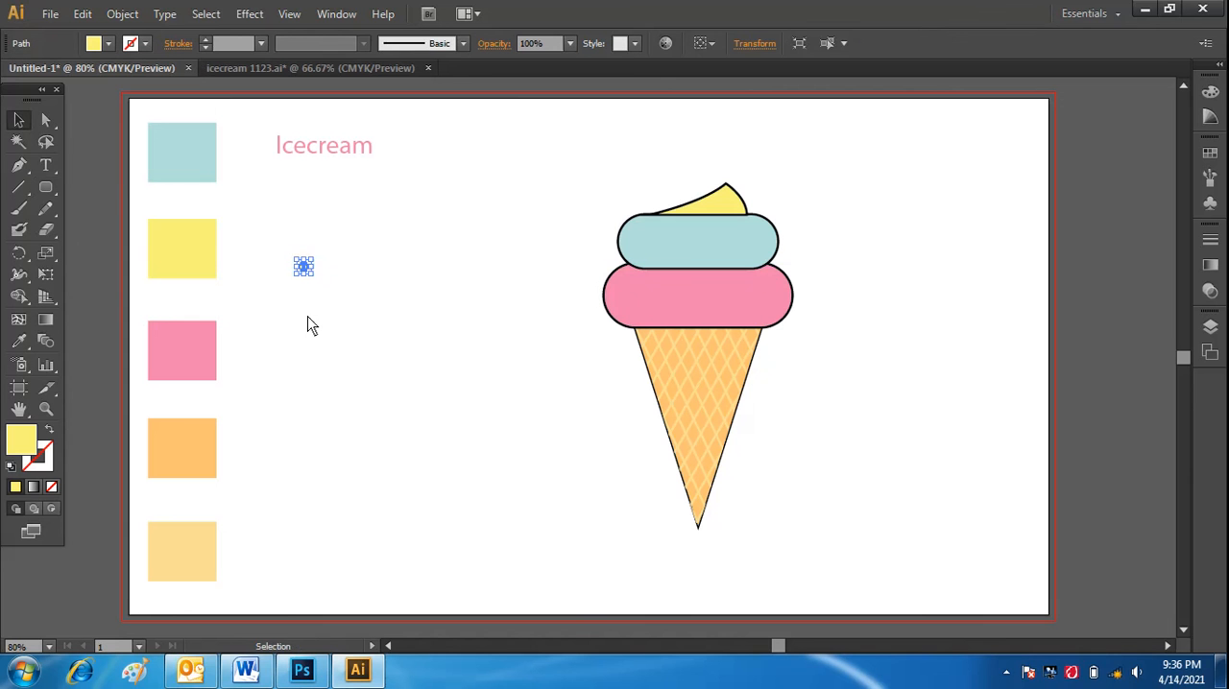
click(373, 280)
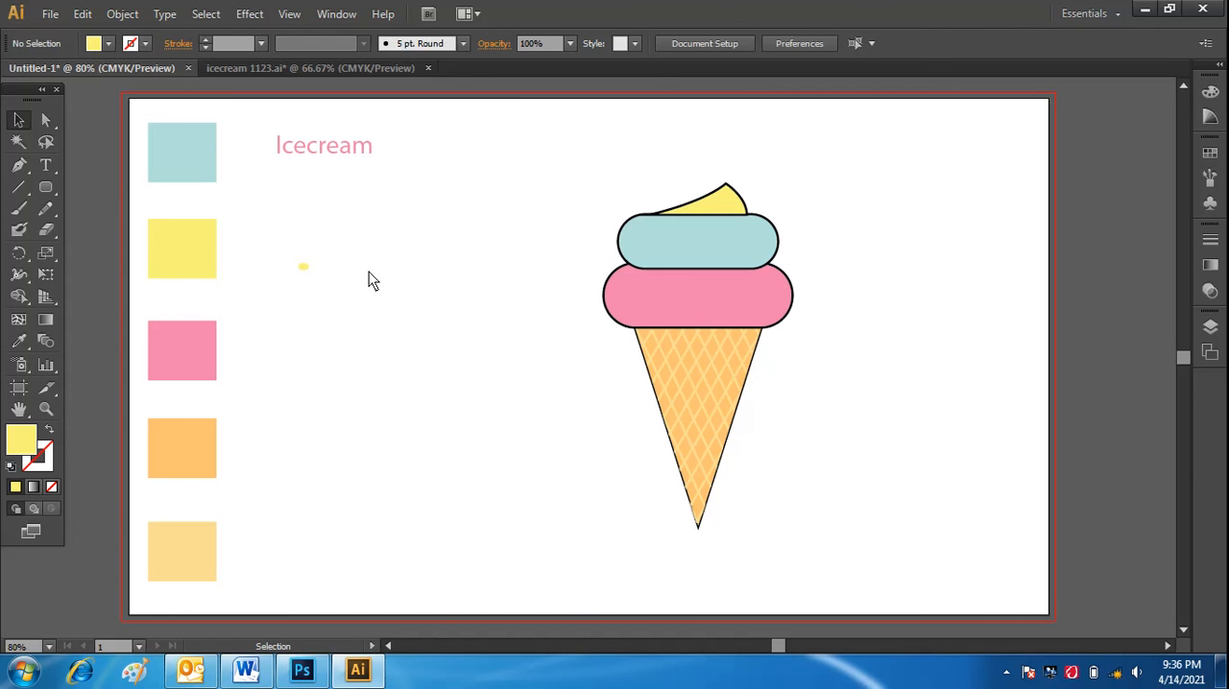
Move the yellow sprinkle onto the left end of the light blue scoop.
click(305, 275)
click(405, 337)
click(305, 276)
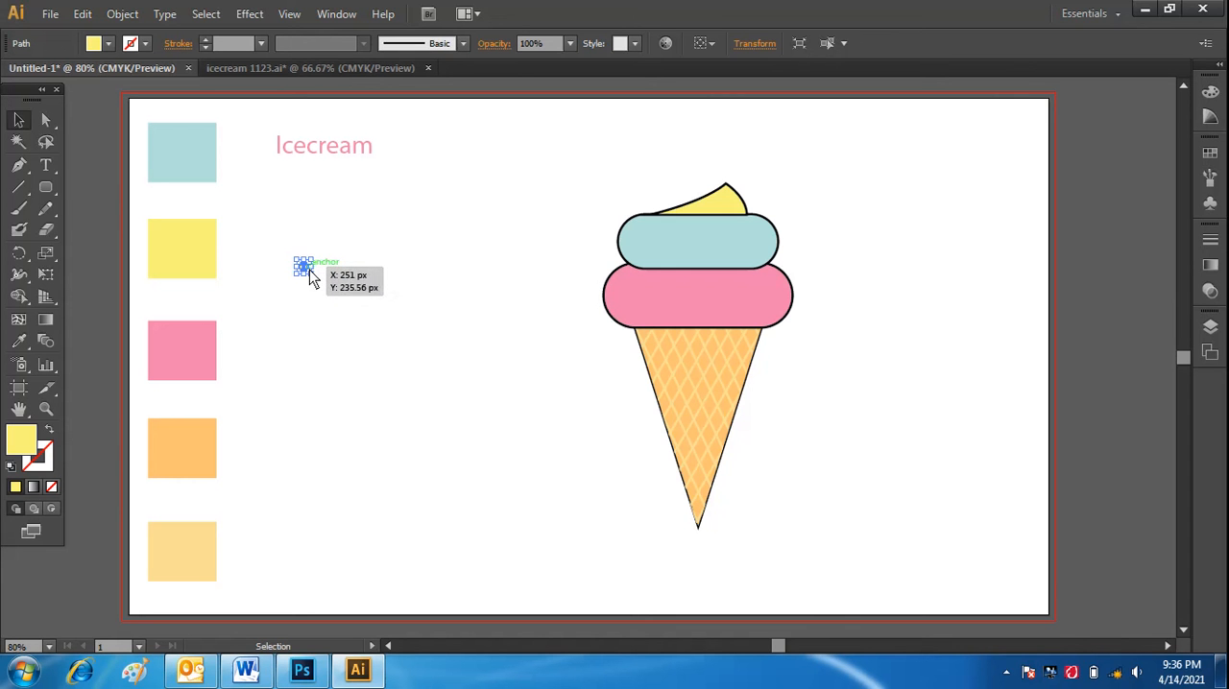
drag(304, 267, 648, 241)
click(438, 325)
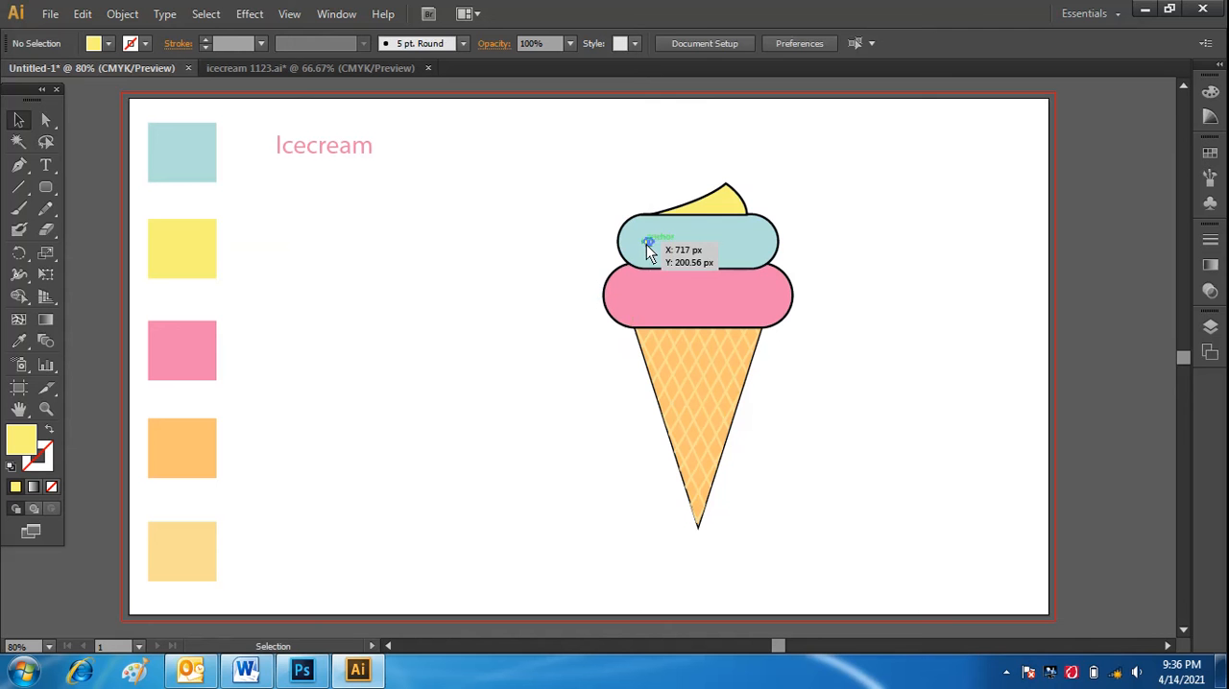
Duplicate the yellow sprinkle across the light blue scoop to make six scattered sprinkles.
drag(646, 243, 677, 234)
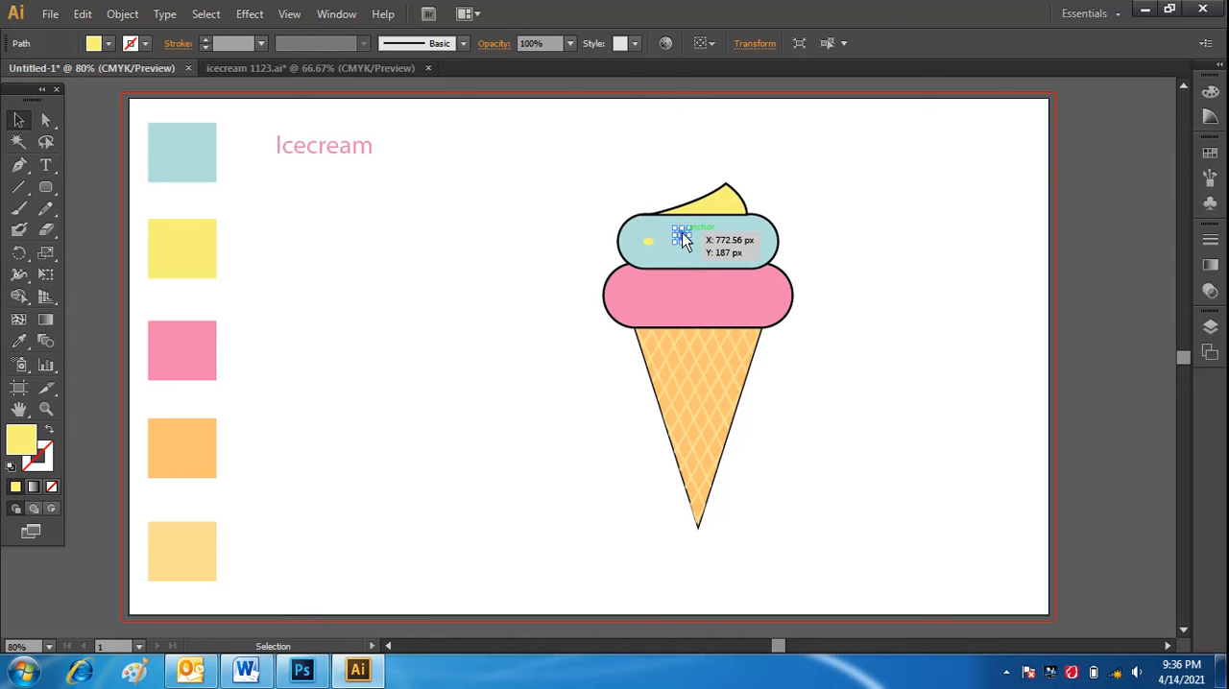
mouse_move(688, 237)
mouse_down()
mouse_move(736, 251)
mouse_move(687, 254)
mouse_up()
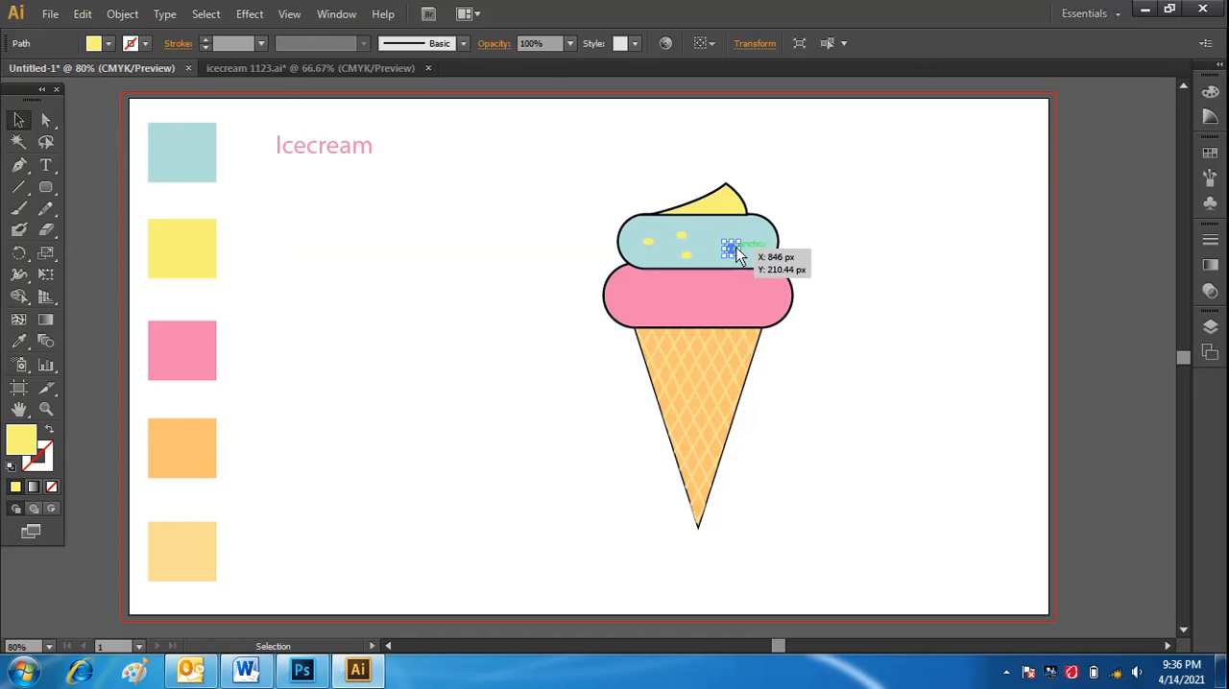
drag(732, 247, 728, 231)
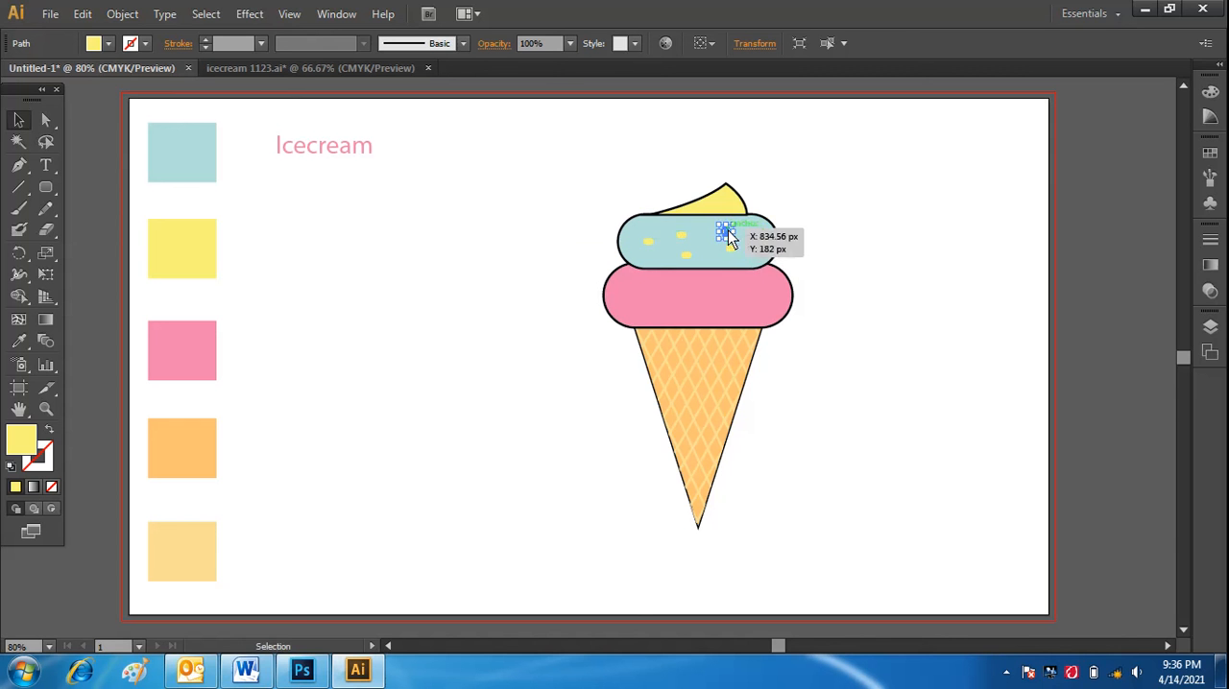
click(735, 251)
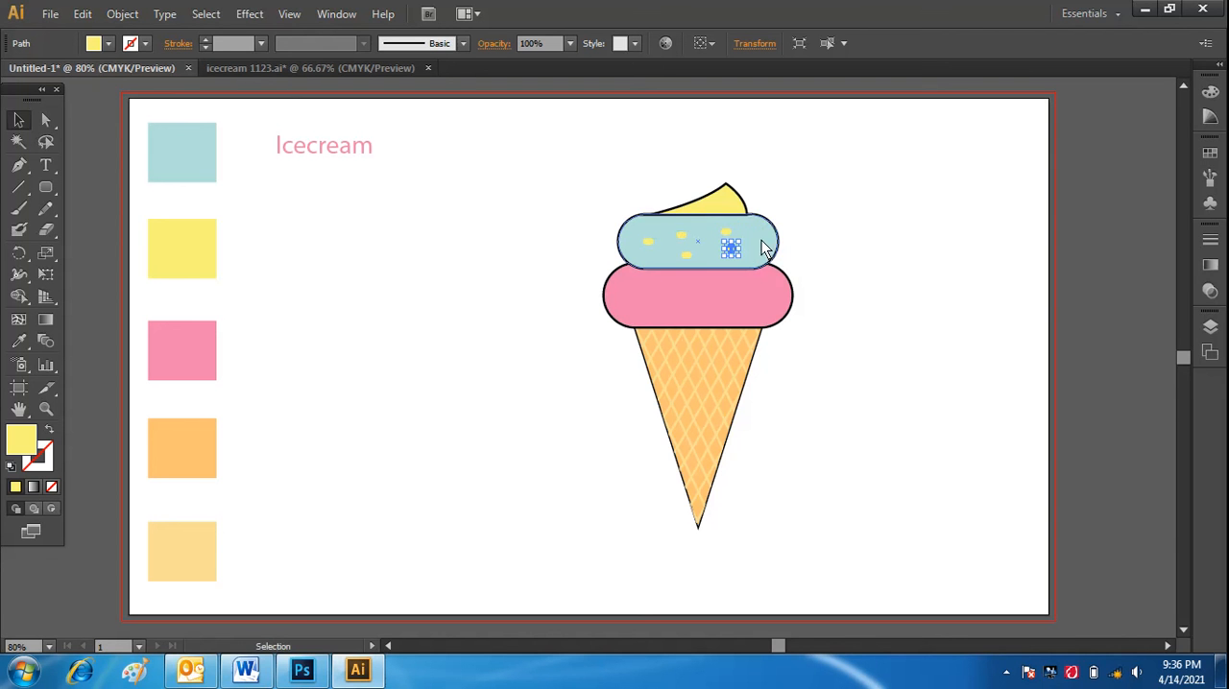
drag(732, 249, 758, 248)
click(837, 263)
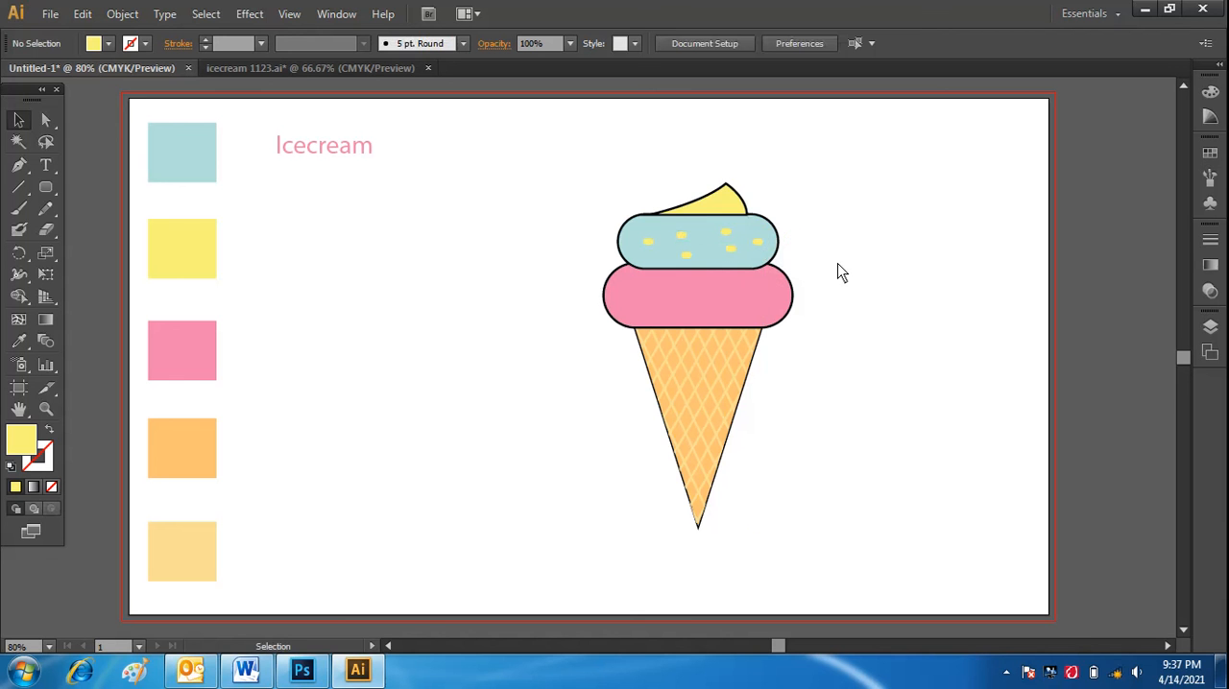
Copy the yellow sprinkle to seven scattered spots on the pink scoop and one spot on the yellow peak.
click(759, 242)
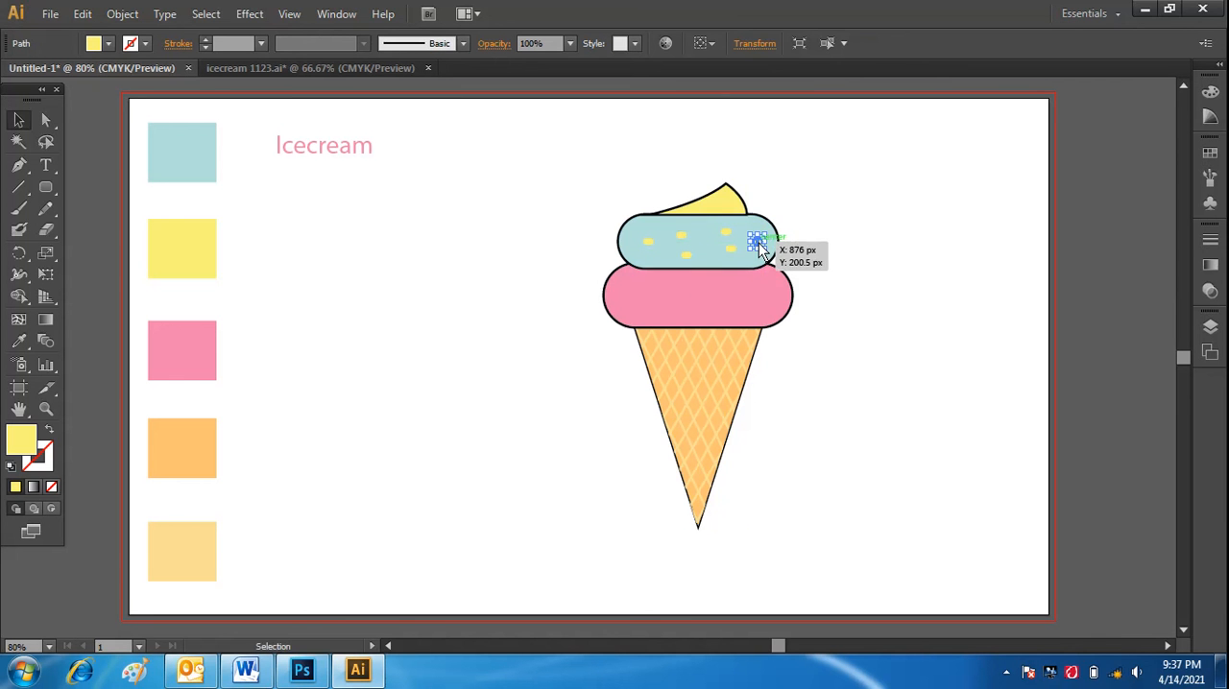
drag(758, 243, 639, 302)
click(875, 296)
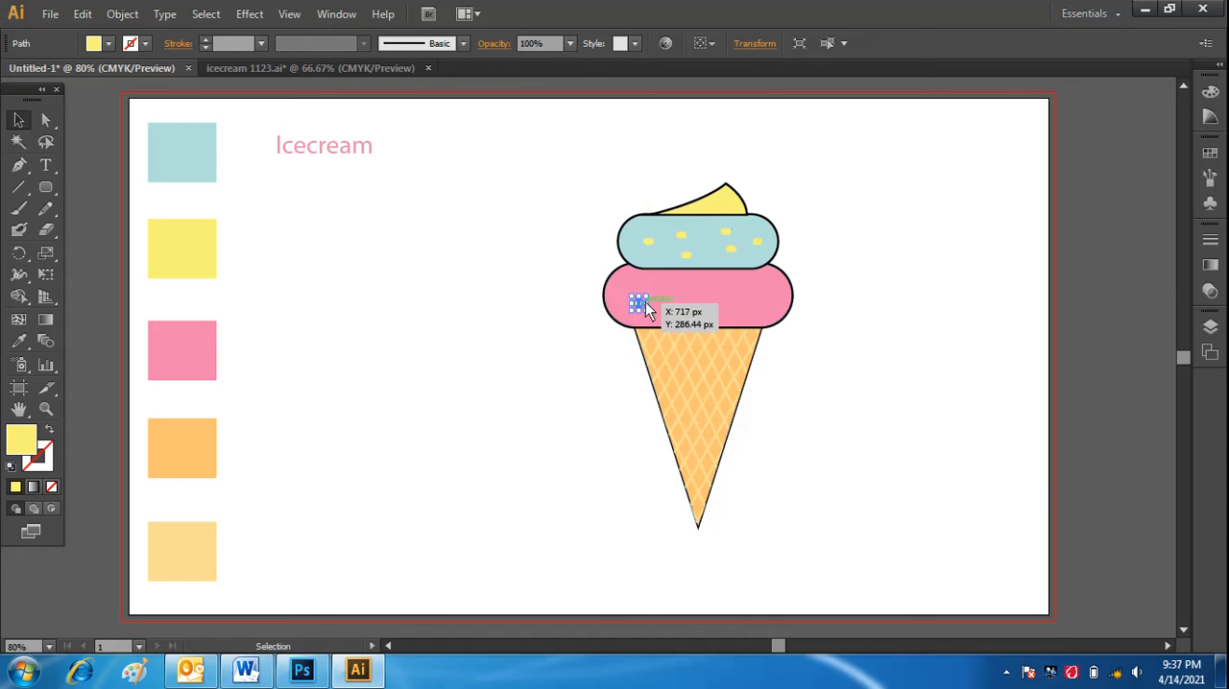
drag(639, 303, 724, 206)
click(865, 344)
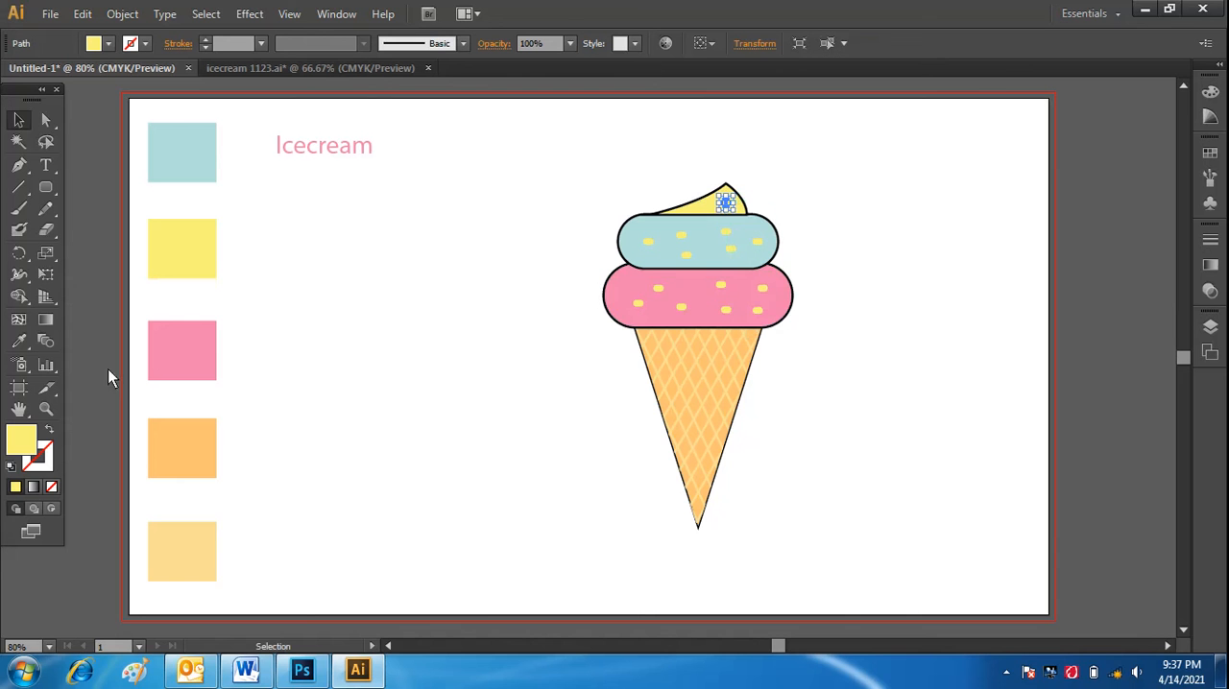
Recolor the sprinkle on the yellow peak with the pink swatch square's color using the Eyedropper.
click(18, 342)
click(168, 346)
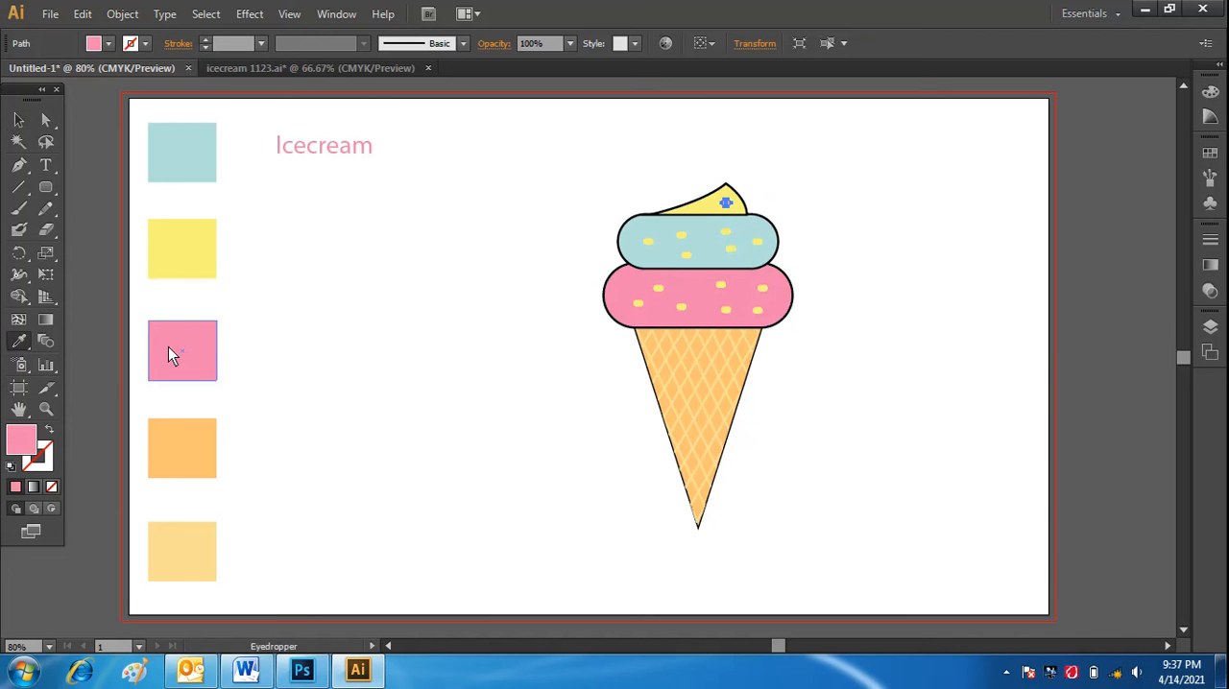
click(19, 120)
click(411, 310)
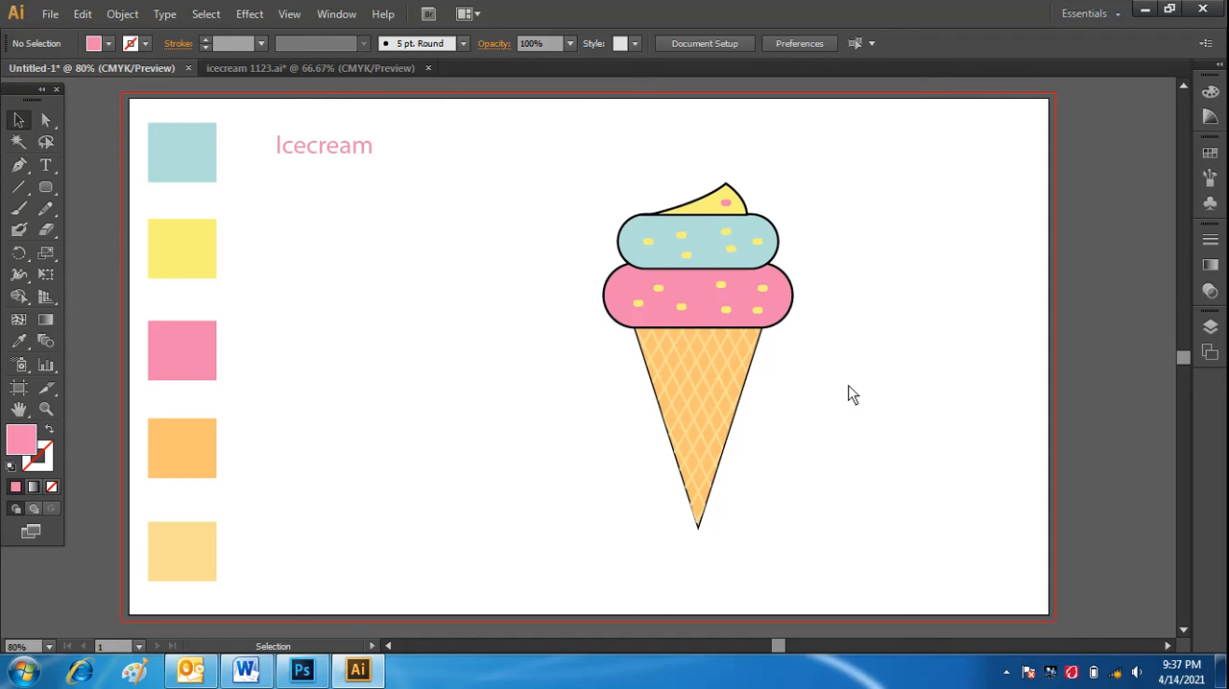
Recolor the lower sprinkle just left of the pink scoop's center with the light blue swatch color using the Eyedropper.
click(682, 315)
click(18, 342)
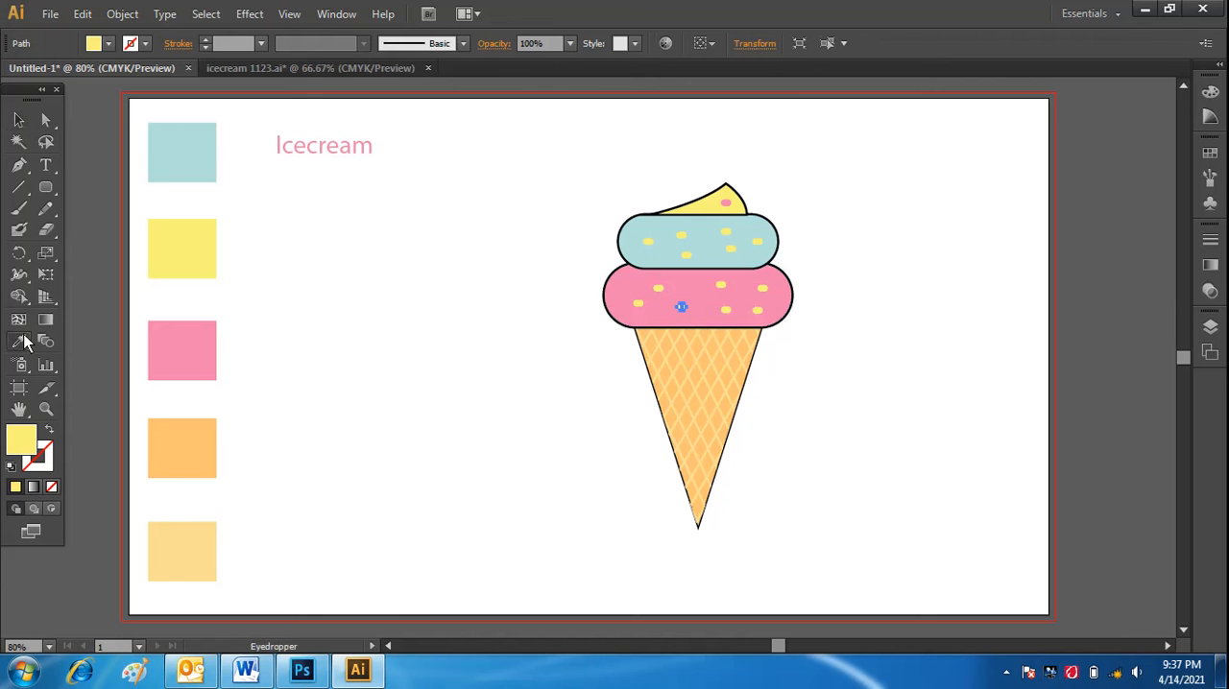
click(161, 171)
click(18, 120)
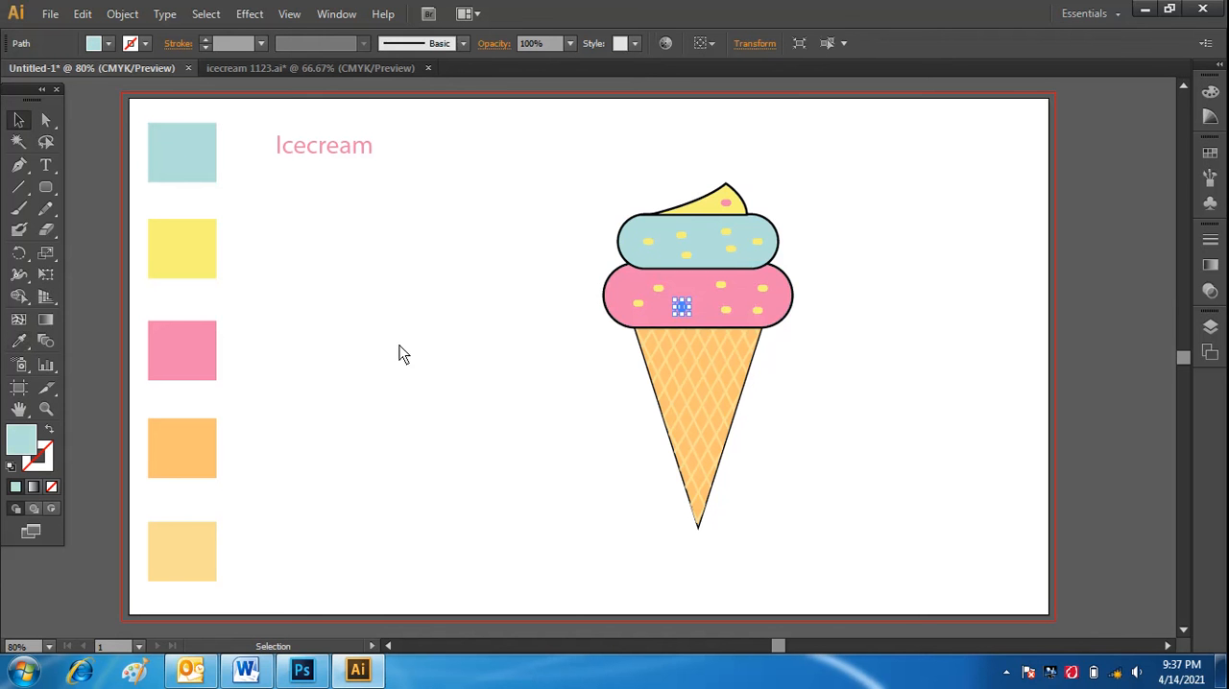
click(403, 354)
Recolor the upper sprinkle right of the pink scoop's center with the light blue swatch color.
click(722, 284)
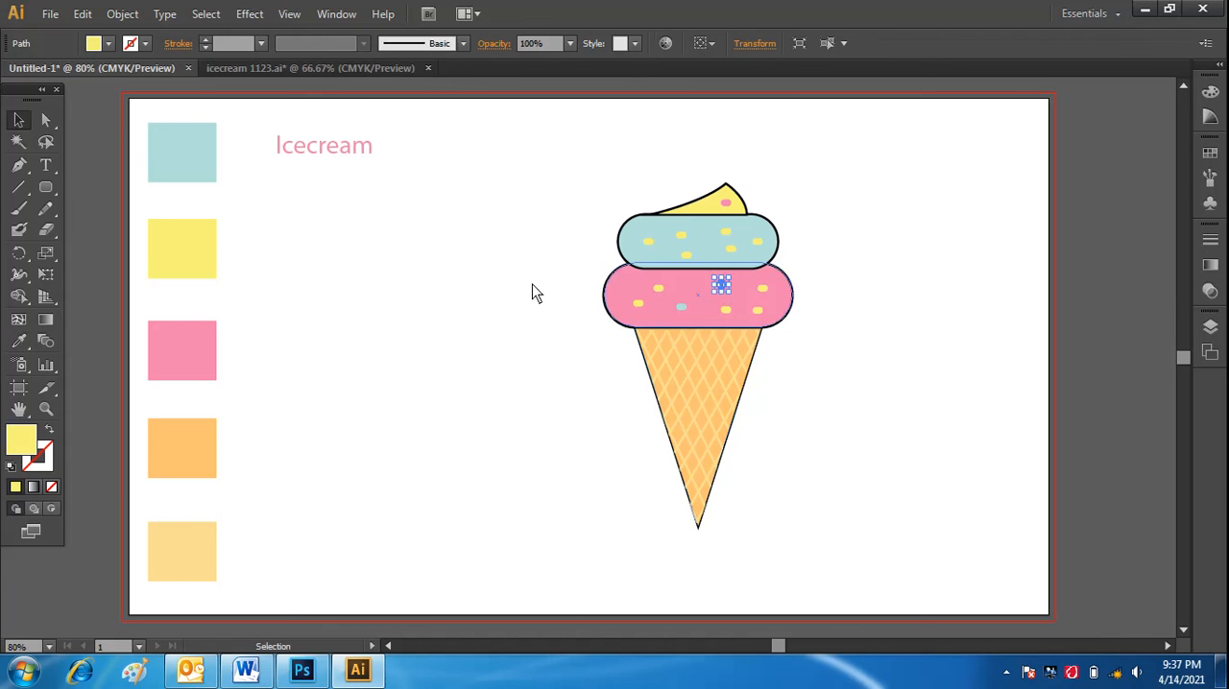
click(22, 342)
click(179, 144)
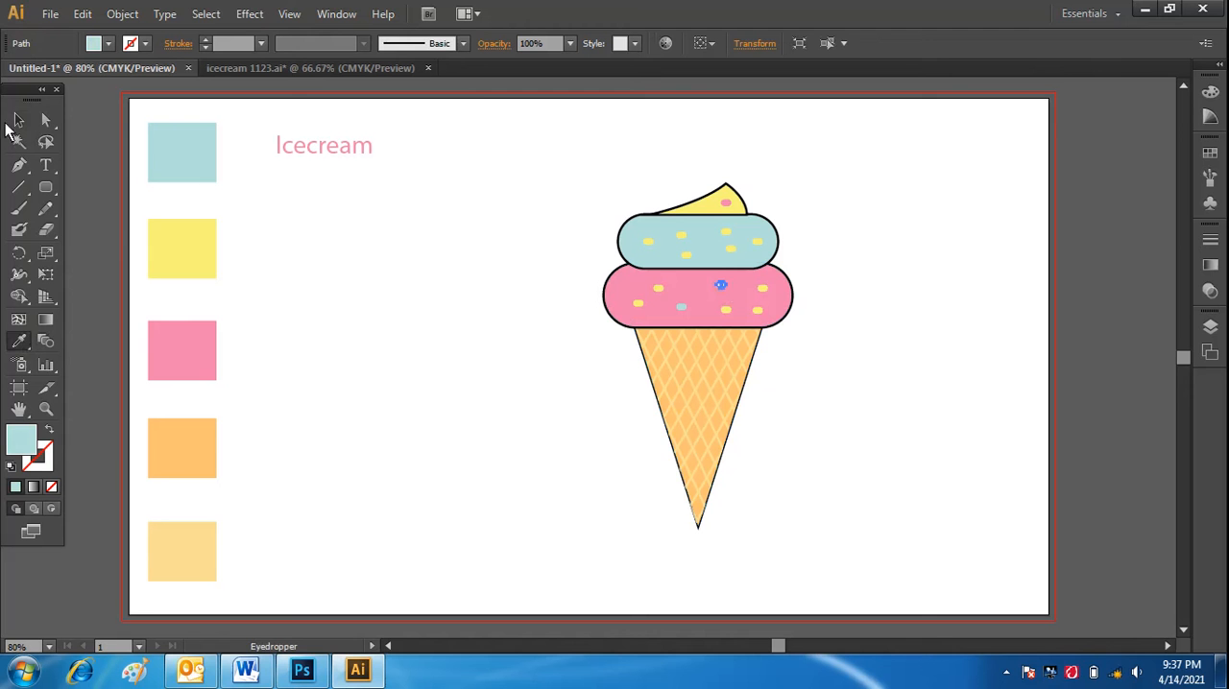
click(17, 122)
click(407, 352)
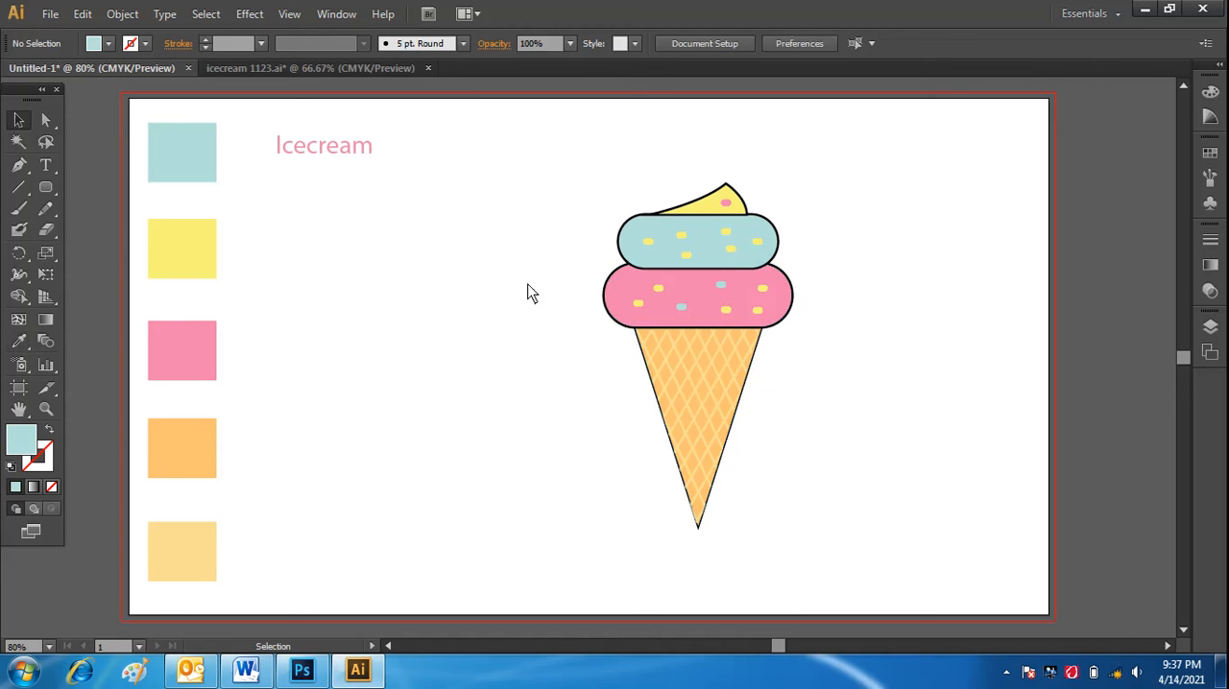
Recolor the pink scoop's lower far-right sprinkle and its upper-left sprinkle with the bright magenta swatch.
click(755, 311)
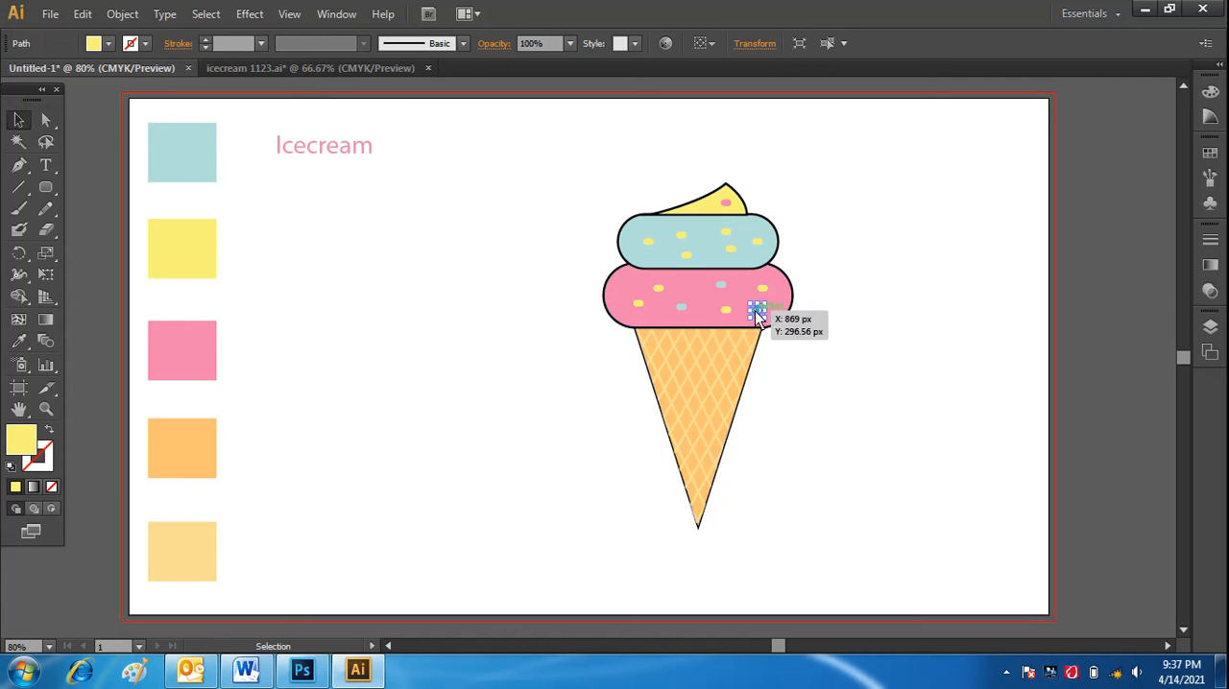
click(1210, 153)
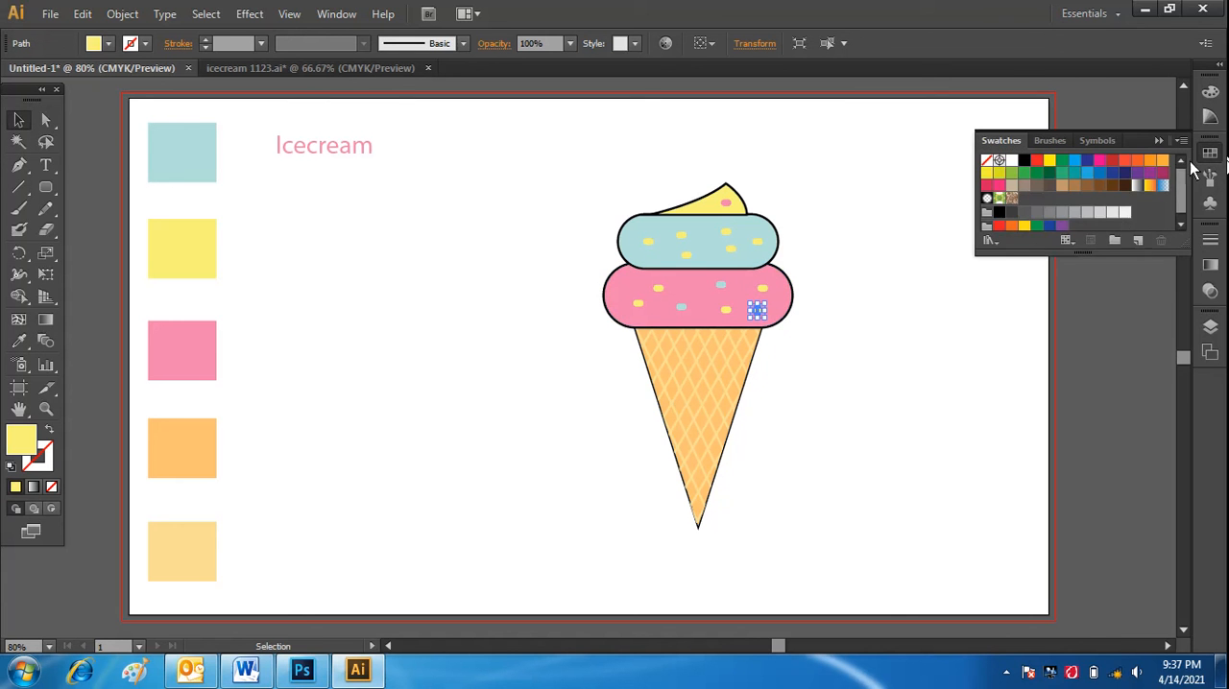
click(1101, 160)
click(861, 384)
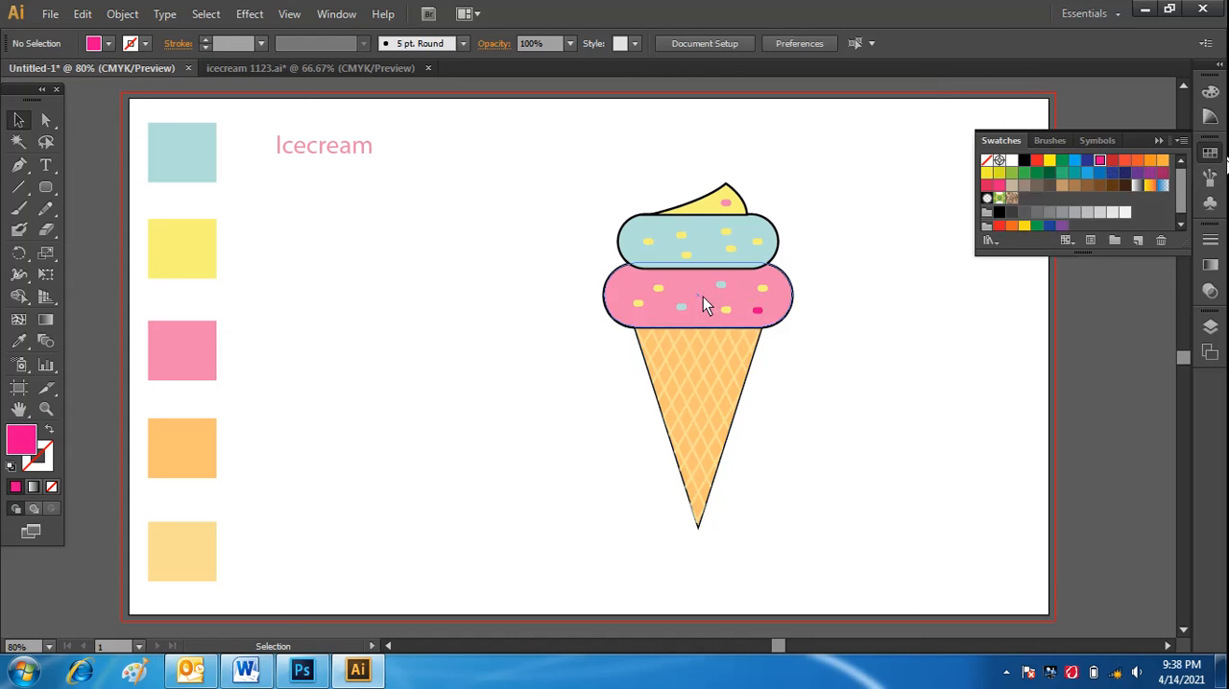
click(662, 287)
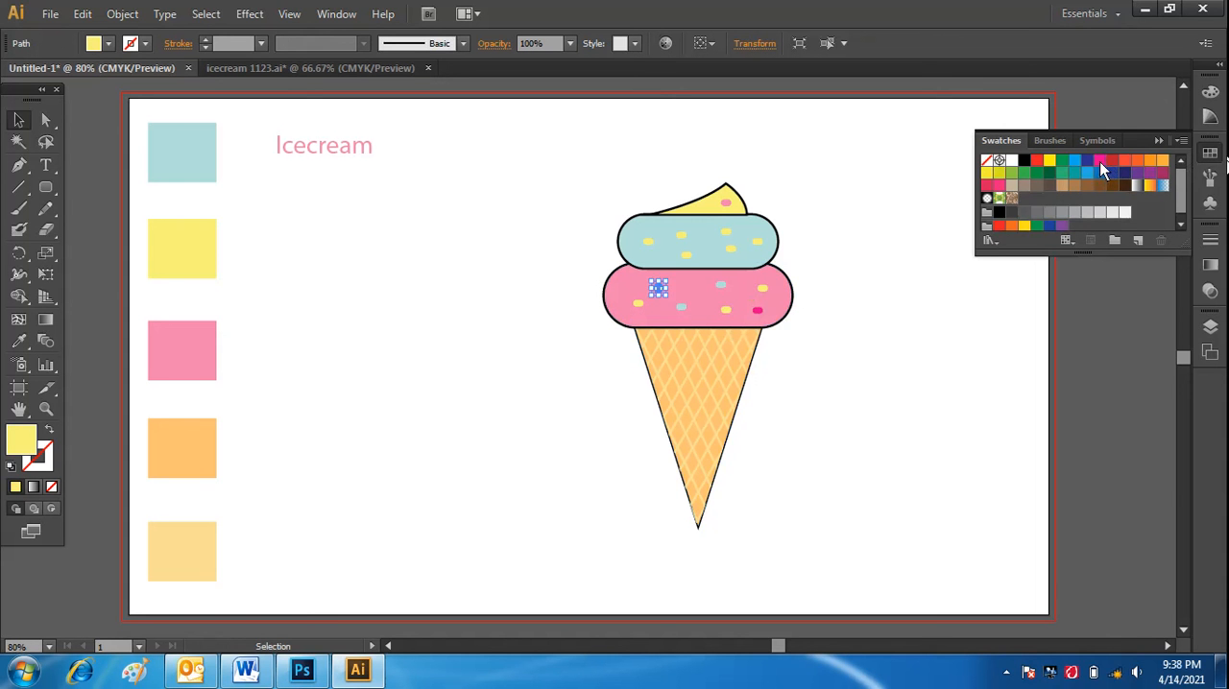
click(1101, 165)
click(852, 361)
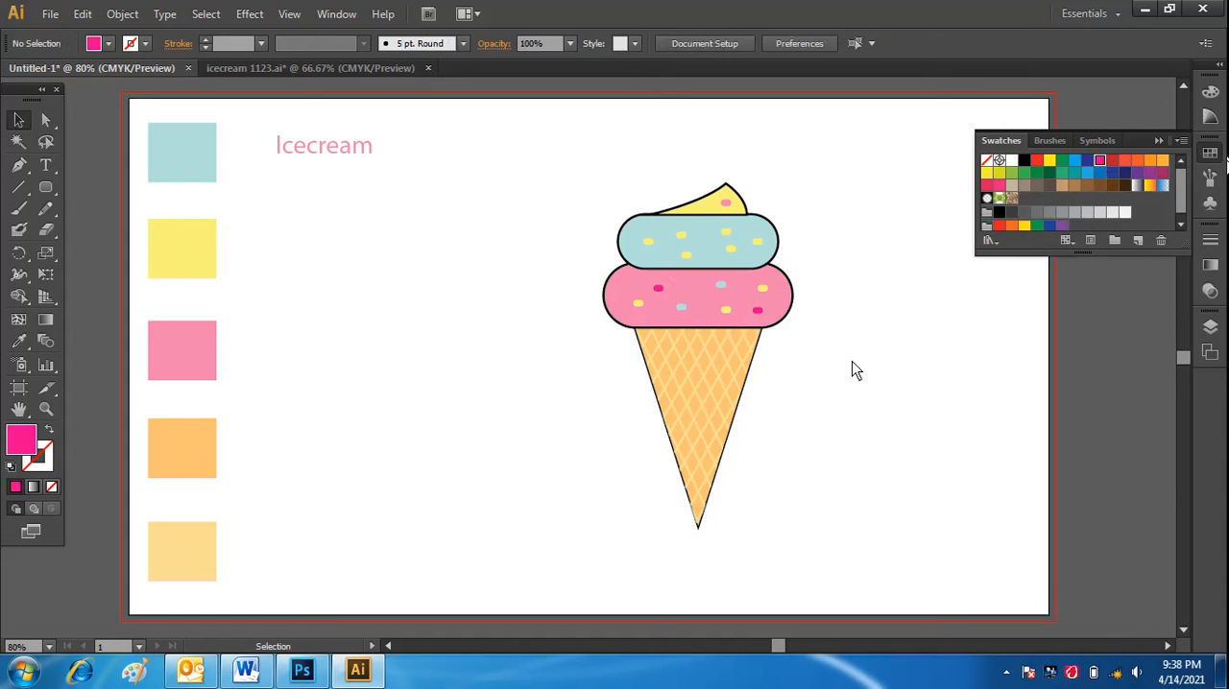
Recolor three of the blue scoop's sprinkles bright magenta: the upper one right of center, the lower one left of center and the leftmost one.
click(726, 236)
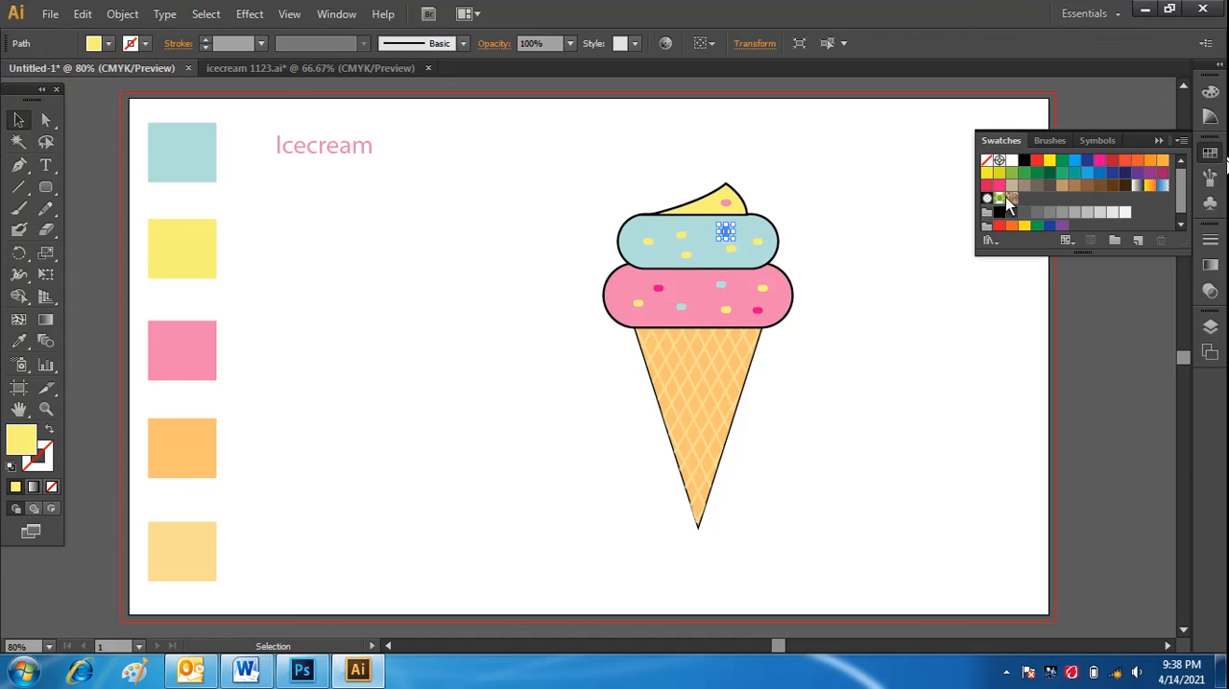
click(1102, 163)
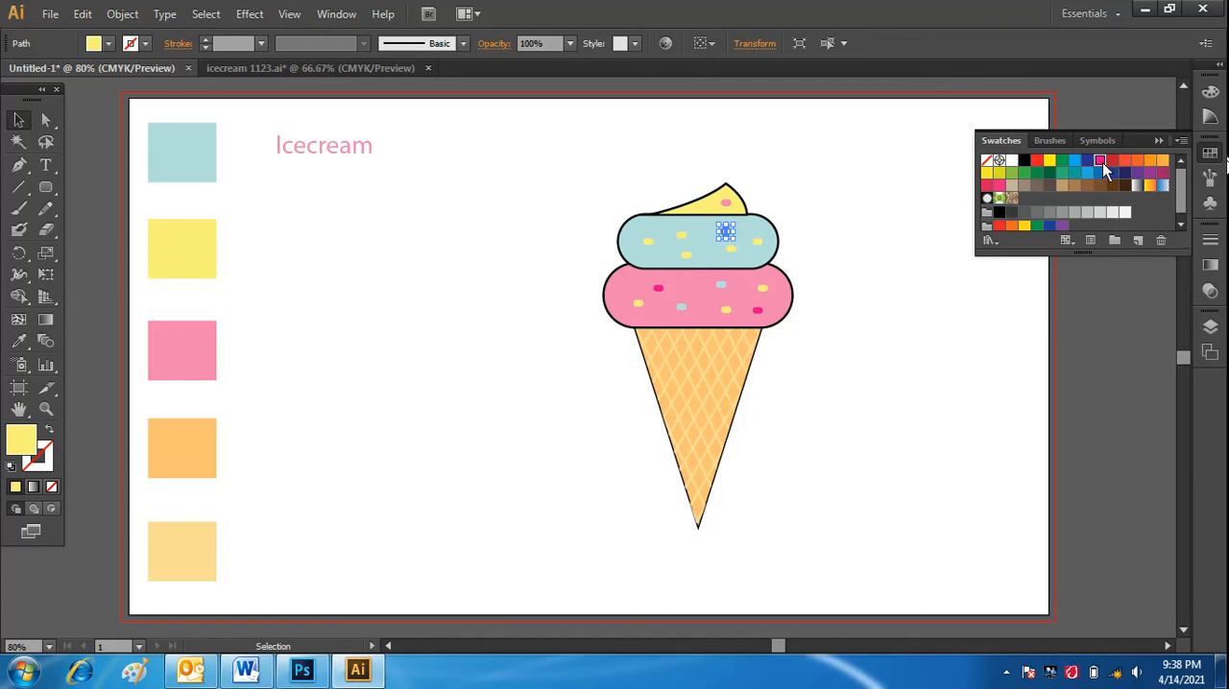
click(871, 323)
click(685, 253)
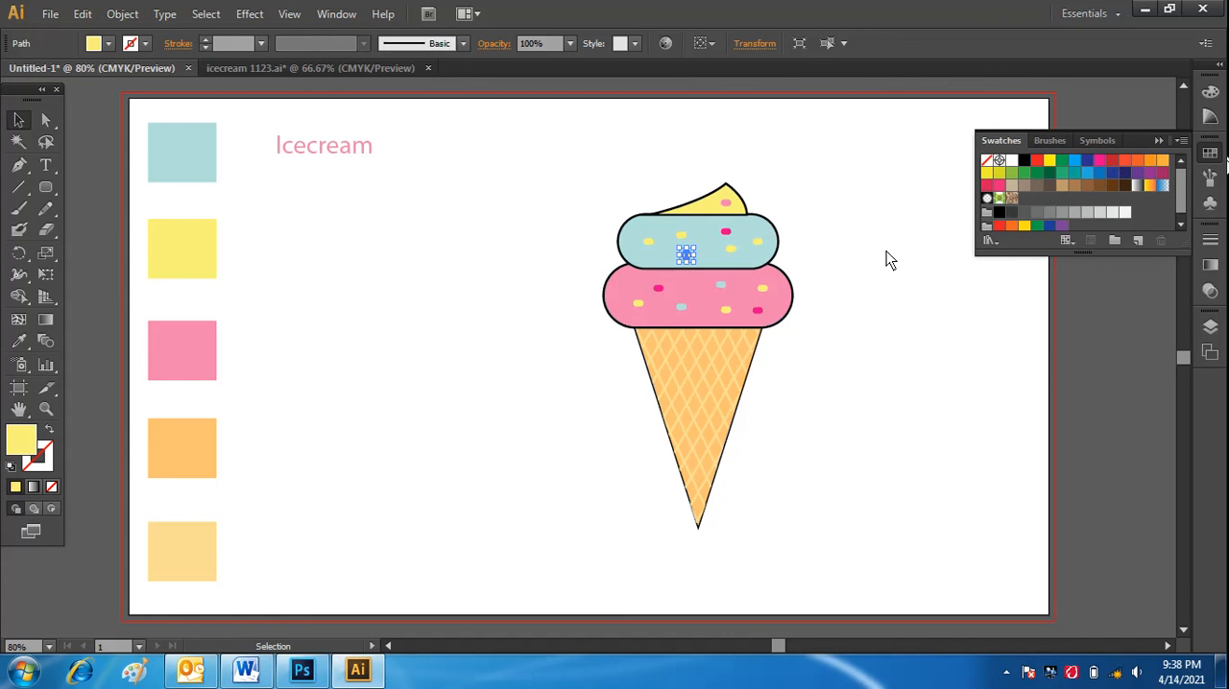
click(1101, 161)
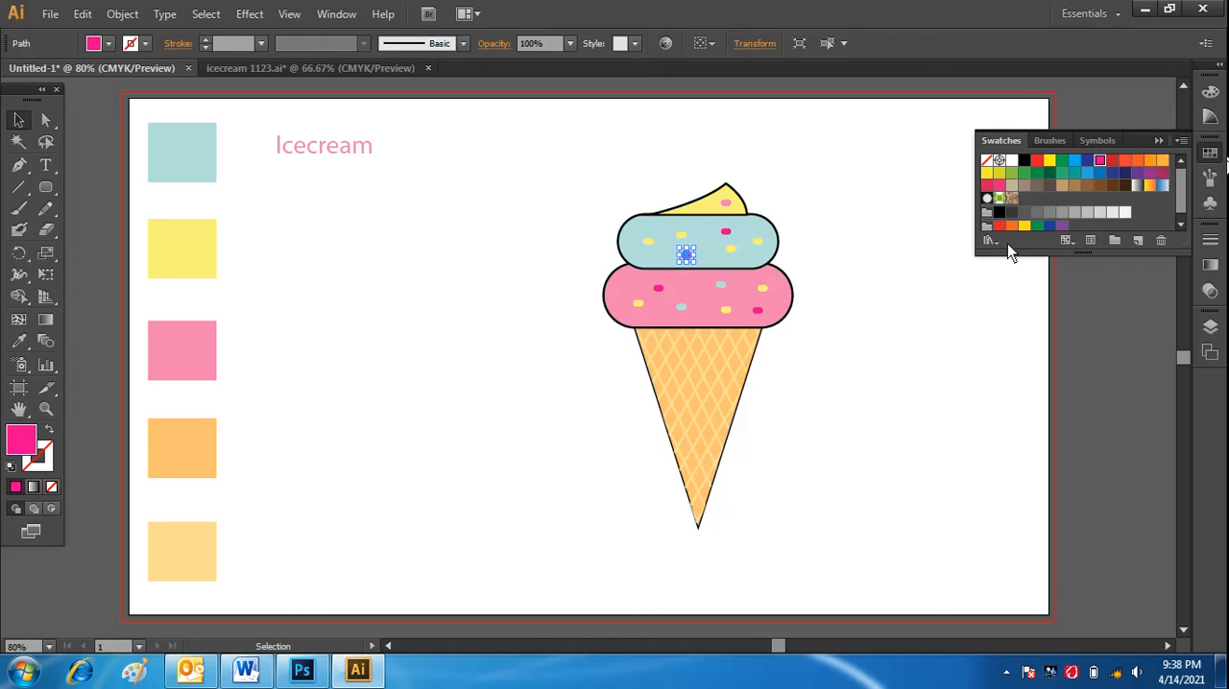
click(927, 350)
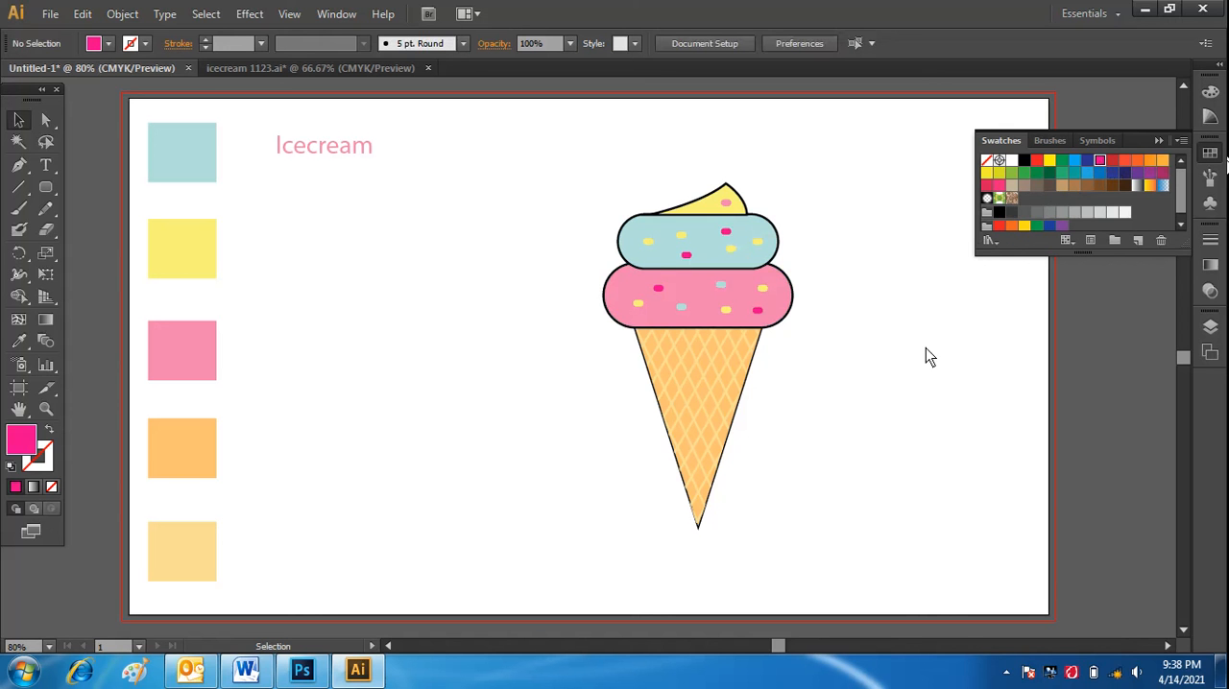
click(649, 242)
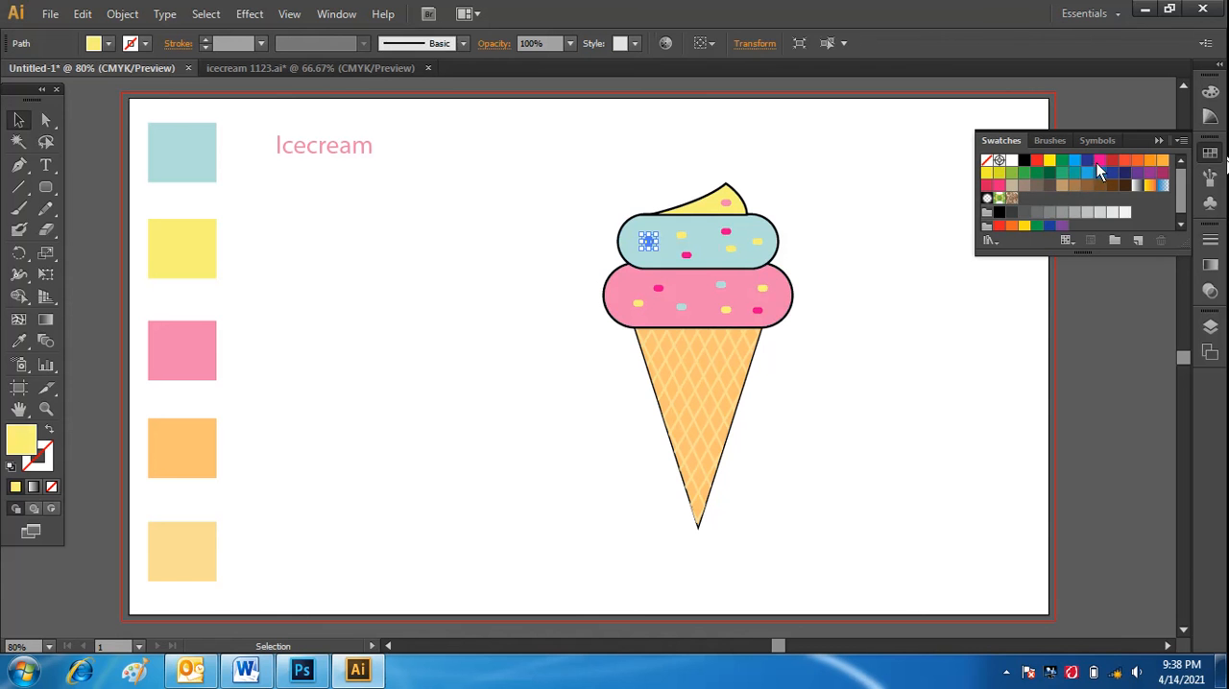
click(891, 366)
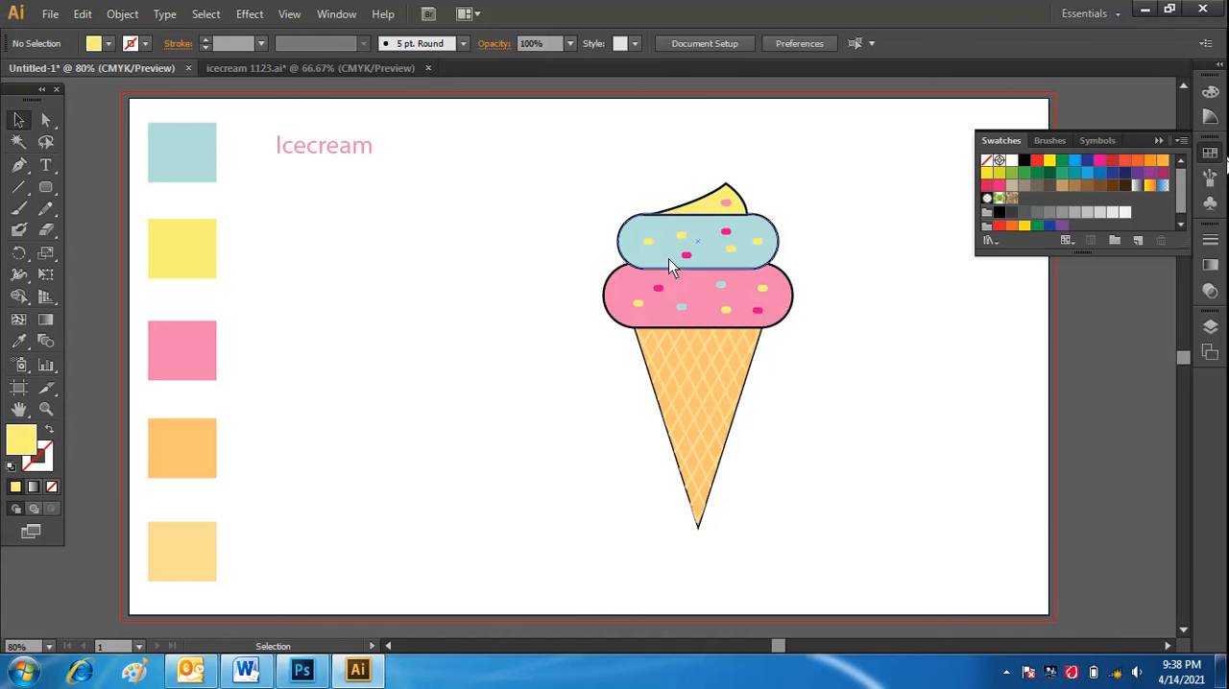
click(648, 241)
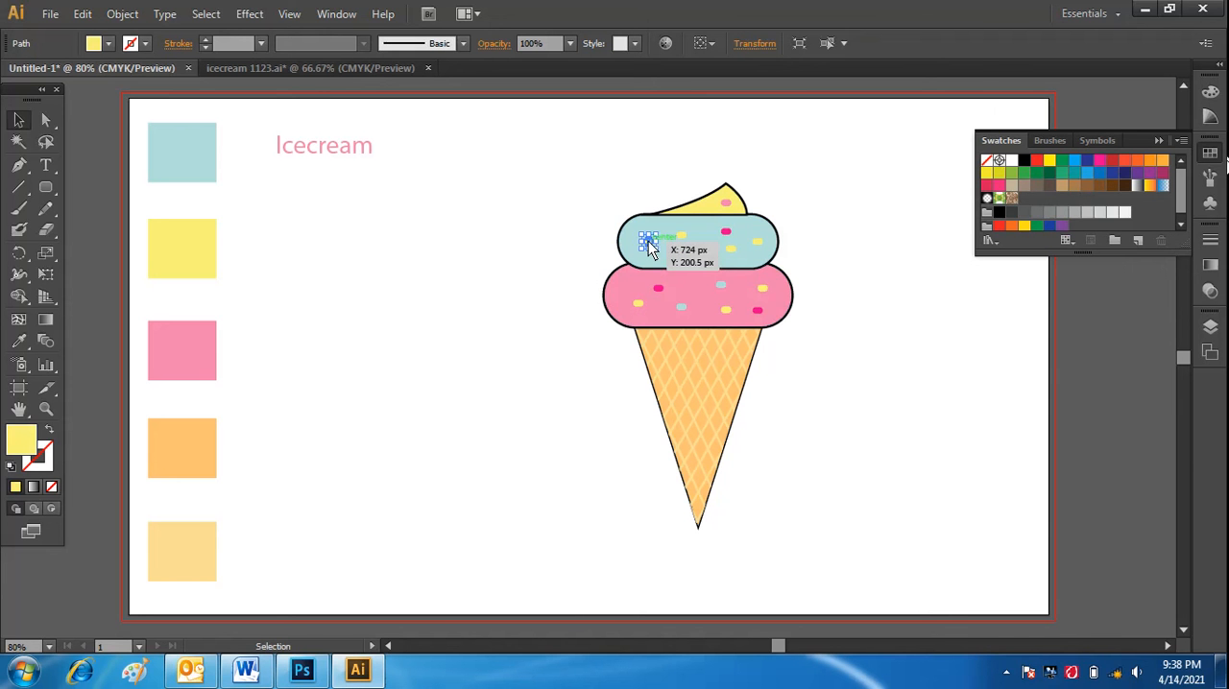
click(1099, 159)
click(845, 348)
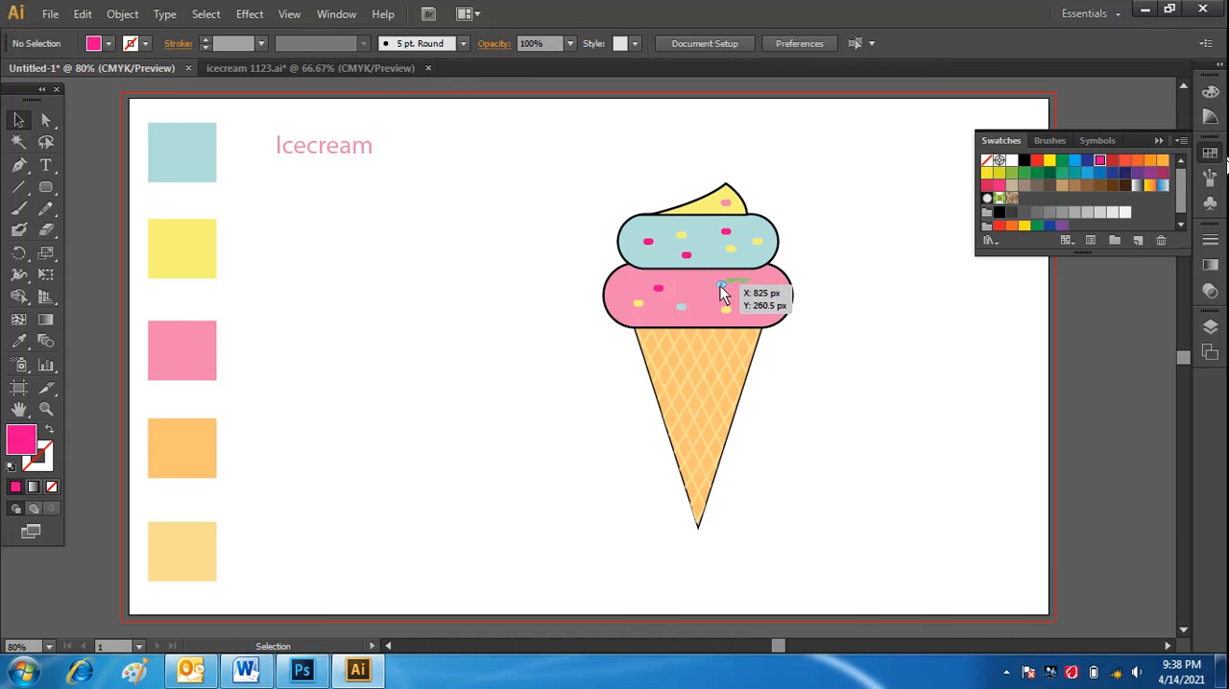
Copy the upper light blue sprinkle from the pink scoop onto the yellow peak, just left of its pink sprinkle.
drag(720, 285, 707, 206)
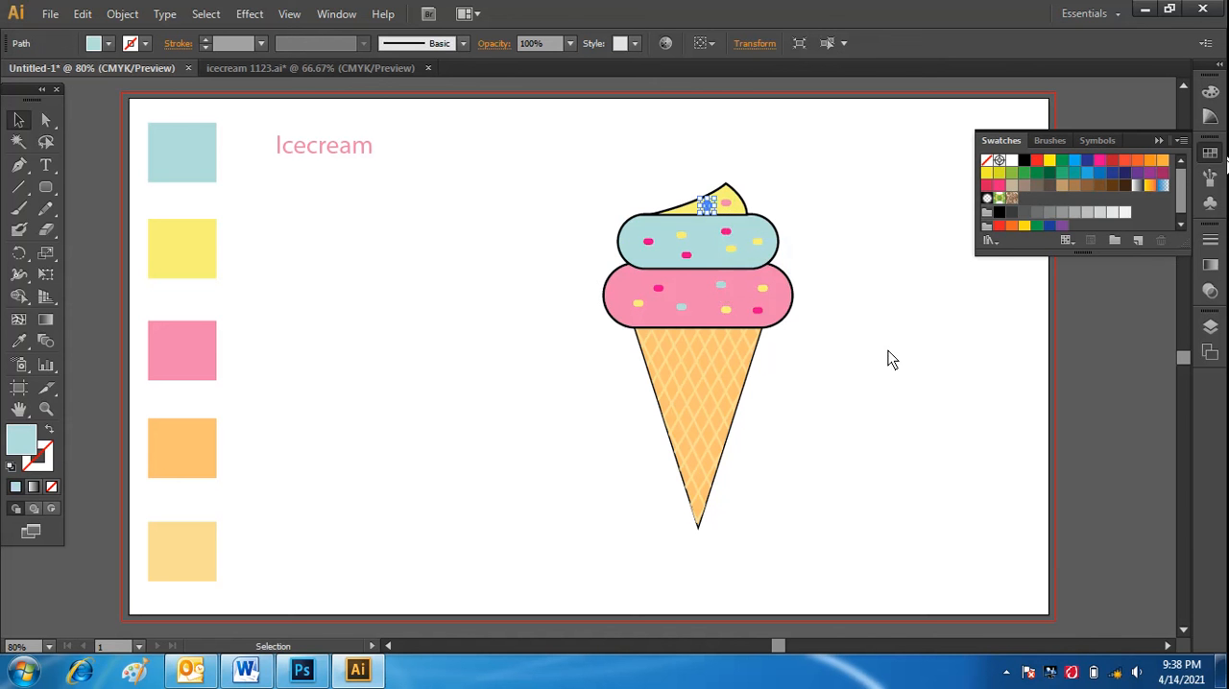
click(848, 359)
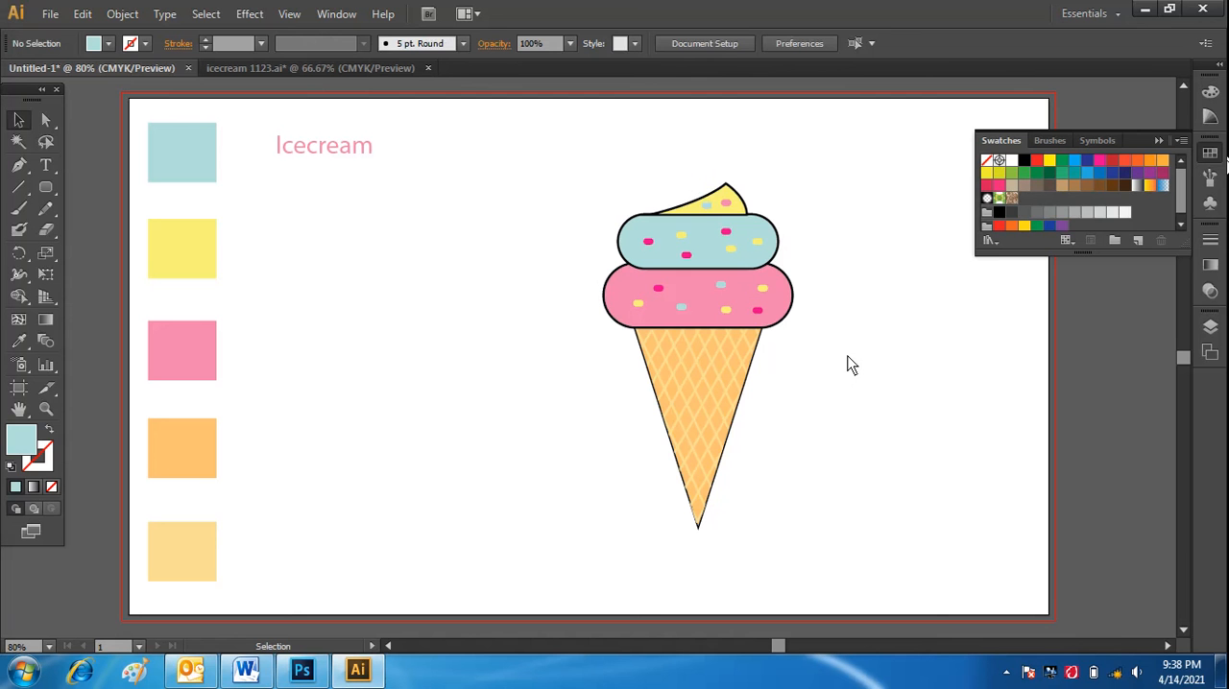
Group the cone, scoops, yellow peak and all sprinkles of the ice cream into one object.
drag(566, 160, 855, 537)
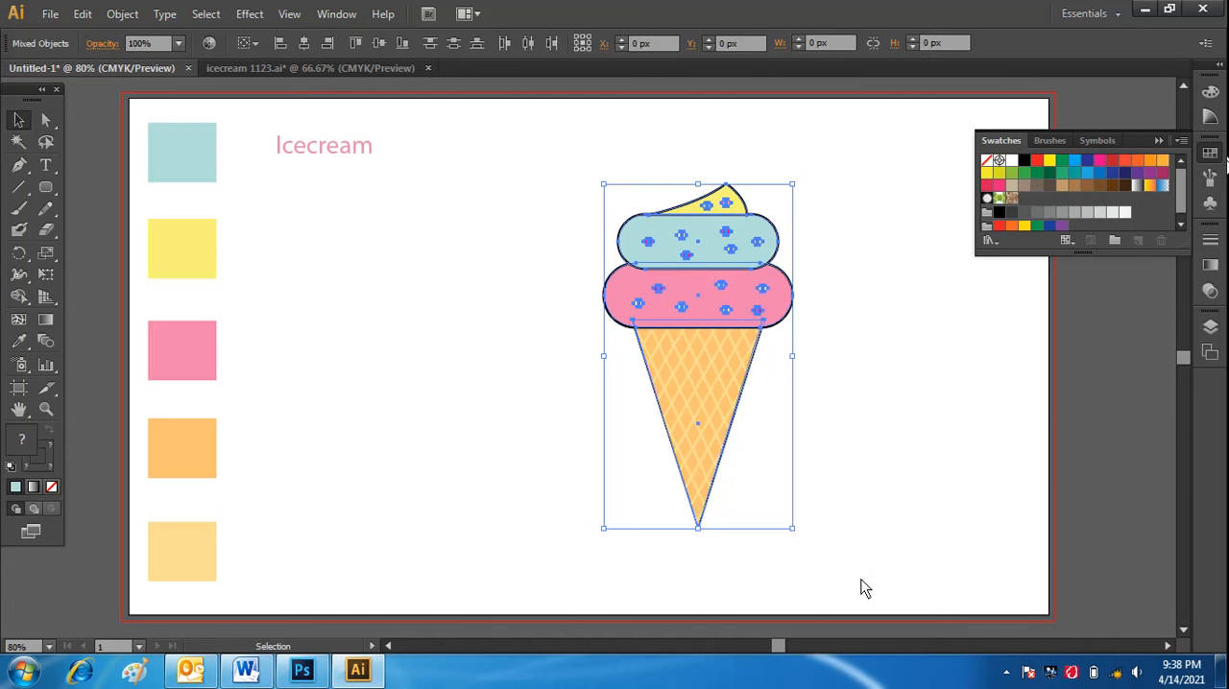
right_click(714, 317)
click(755, 415)
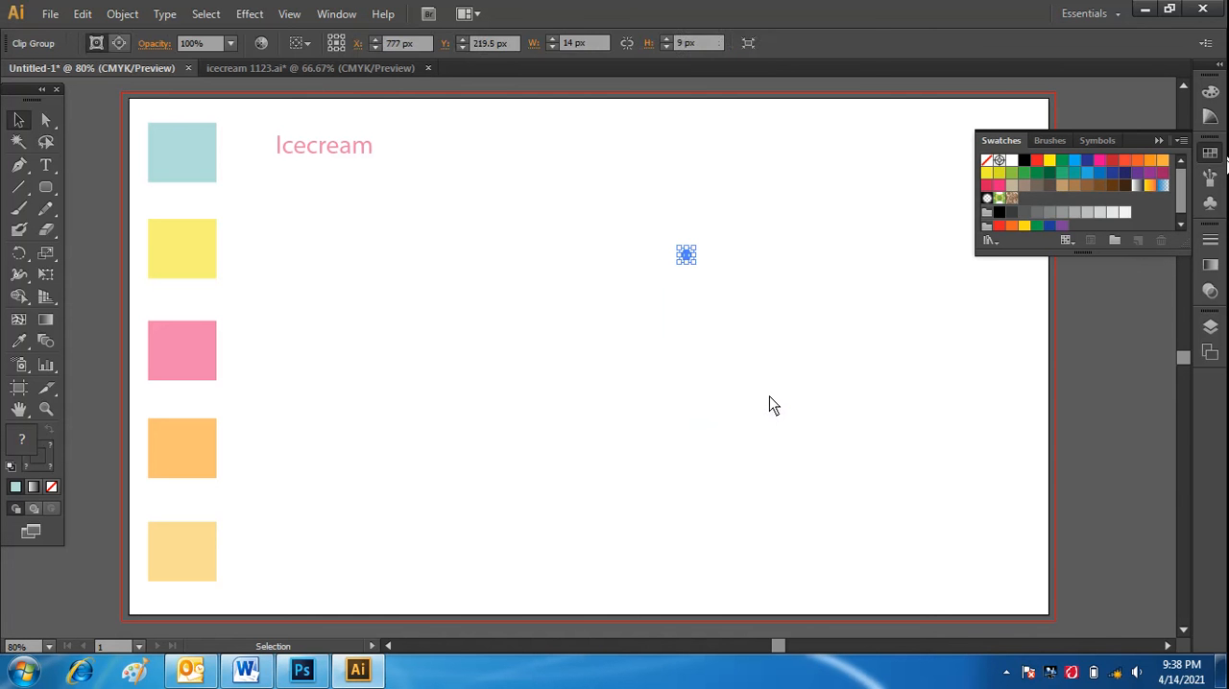
key(ctrl+z)
right_click(721, 294)
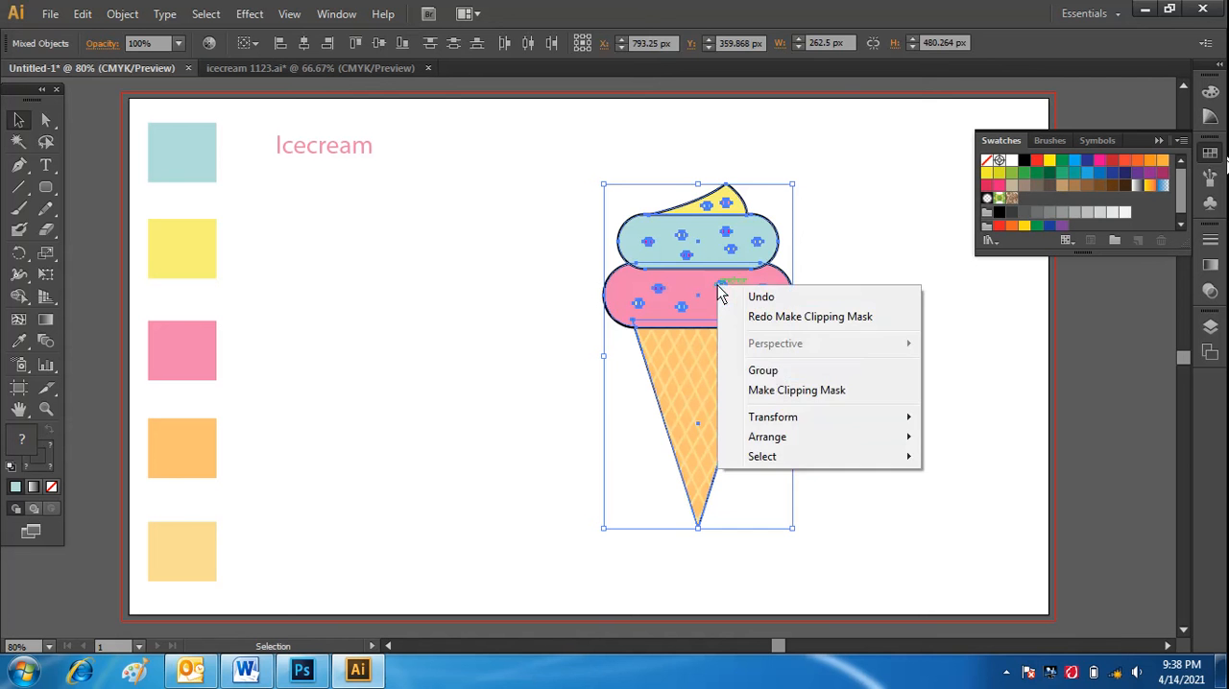
click(762, 371)
click(864, 370)
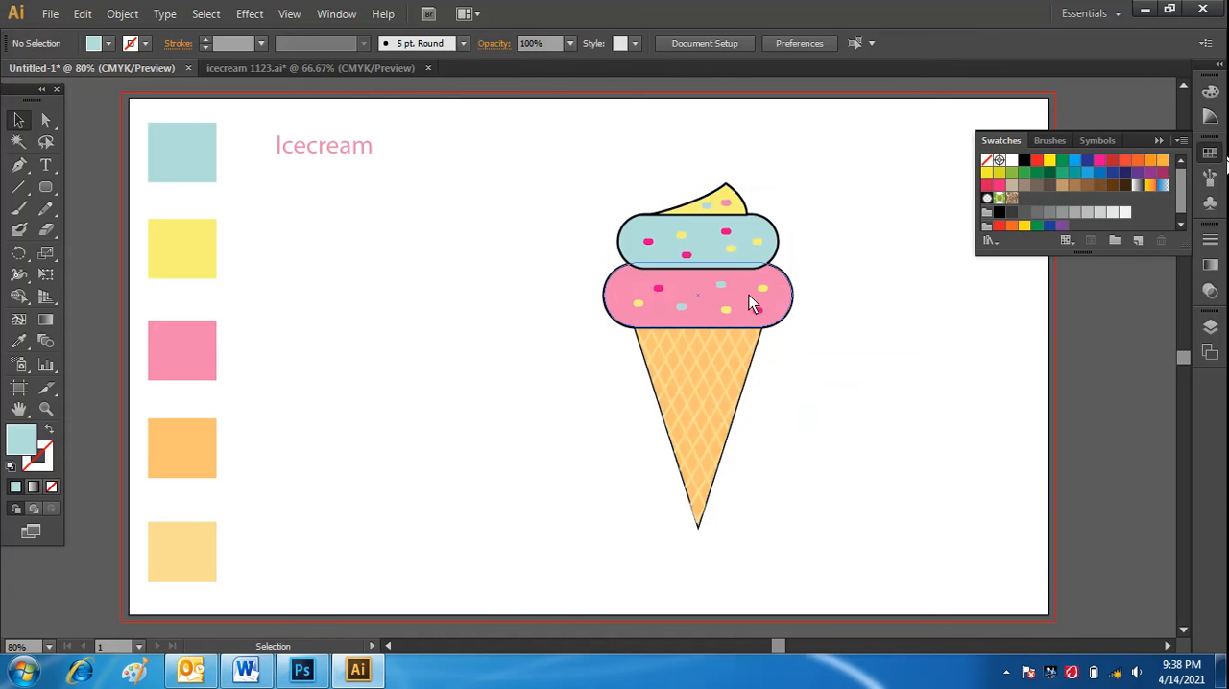
Move the grouped ice cream leftward to the middle of the artboard and collapse the color swatches.
click(750, 298)
drag(719, 302, 610, 289)
click(849, 390)
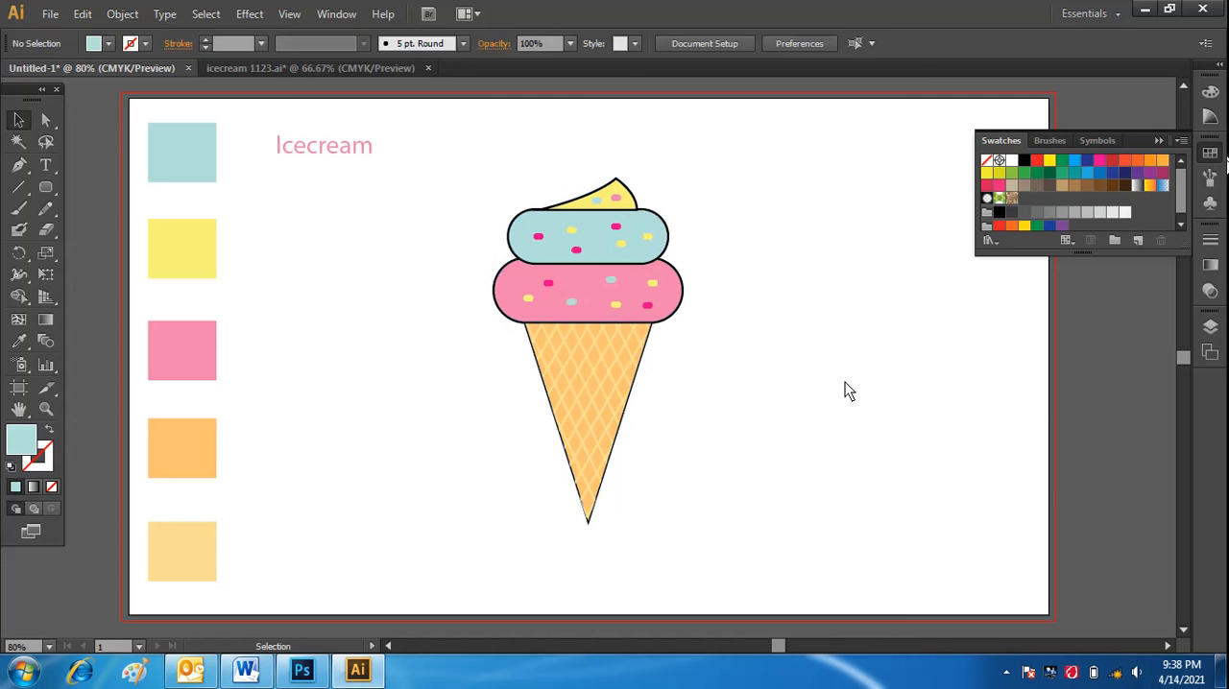
click(1159, 142)
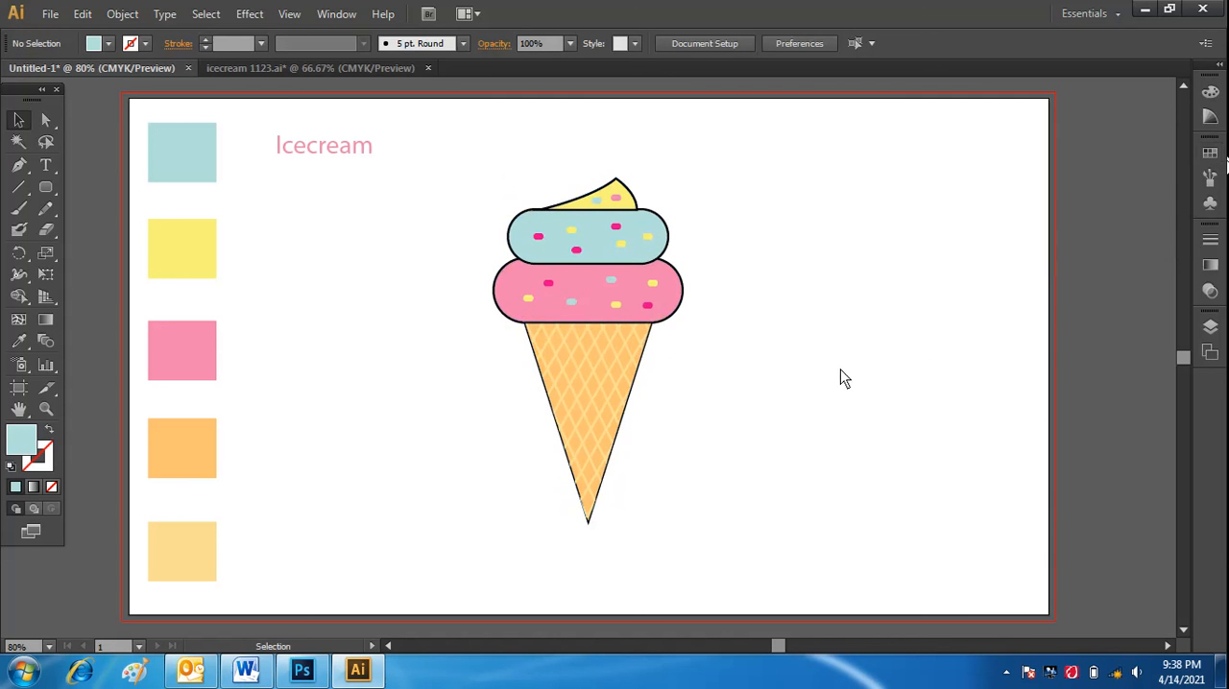